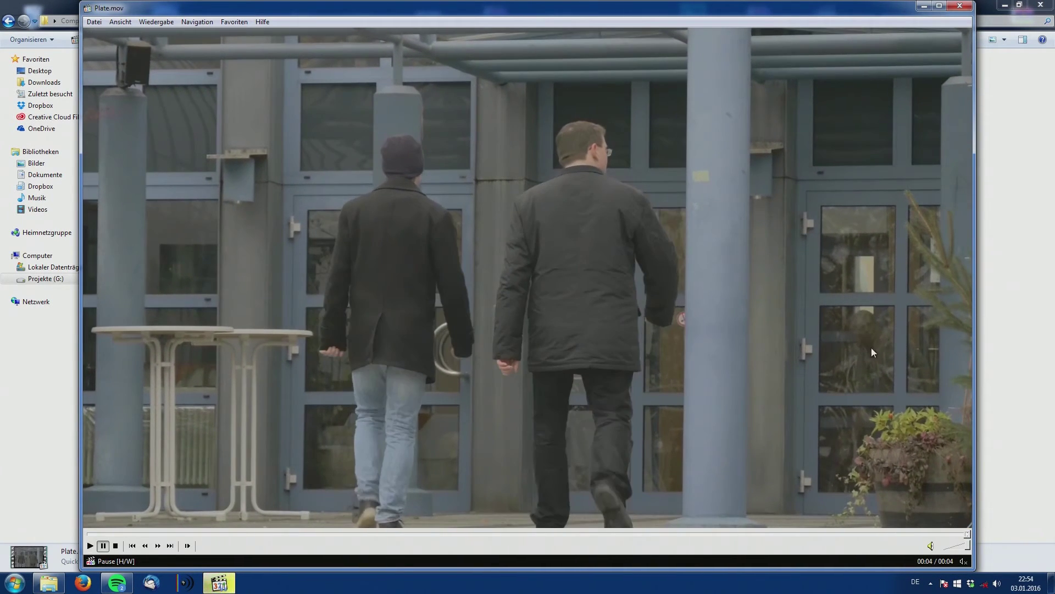
- Play back the Plate.mov clip to review the footage, then close the player
{"action": "left_click", "coordinate": [725, 477]}
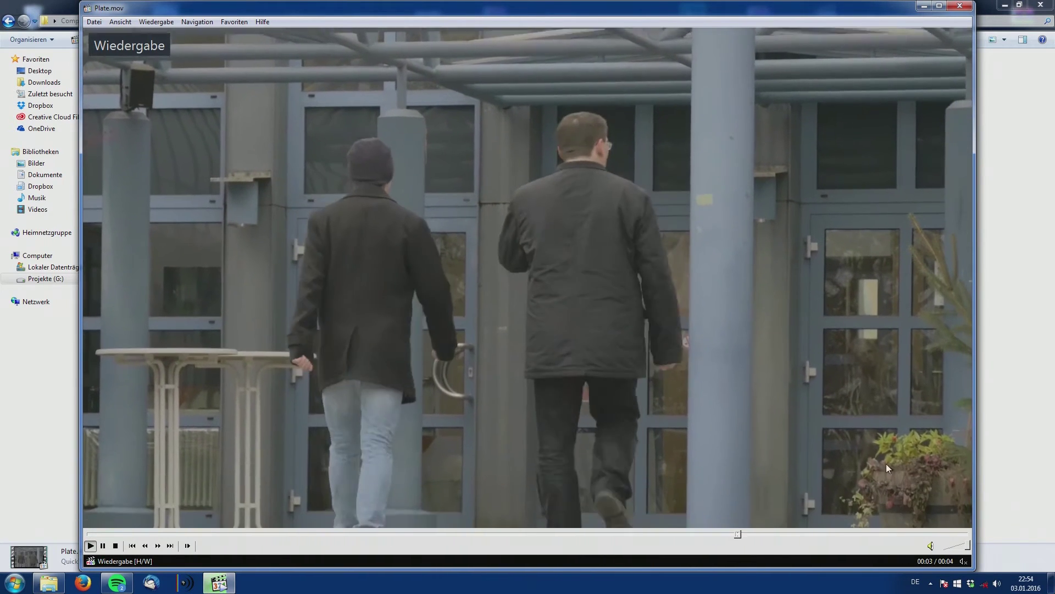
{"action": "left_click", "coordinate": [875, 427]}
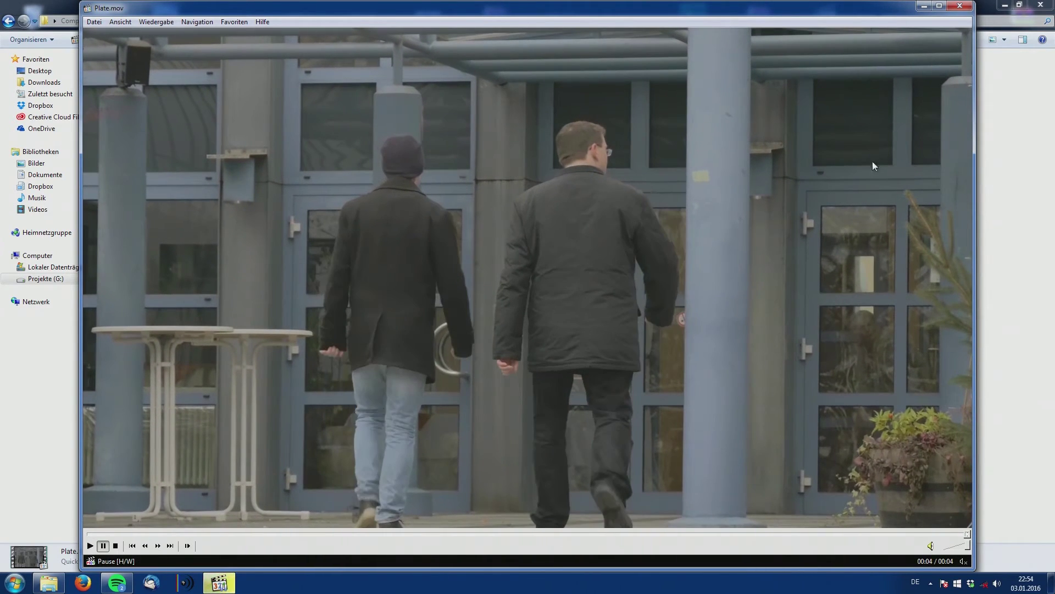
{"action": "left_click", "coordinate": [959, 6]}
- Launch Adobe After Effects CS6, dismiss the welcome screen and maximize the program window
{"action": "left_click", "coordinate": [4, 587]}
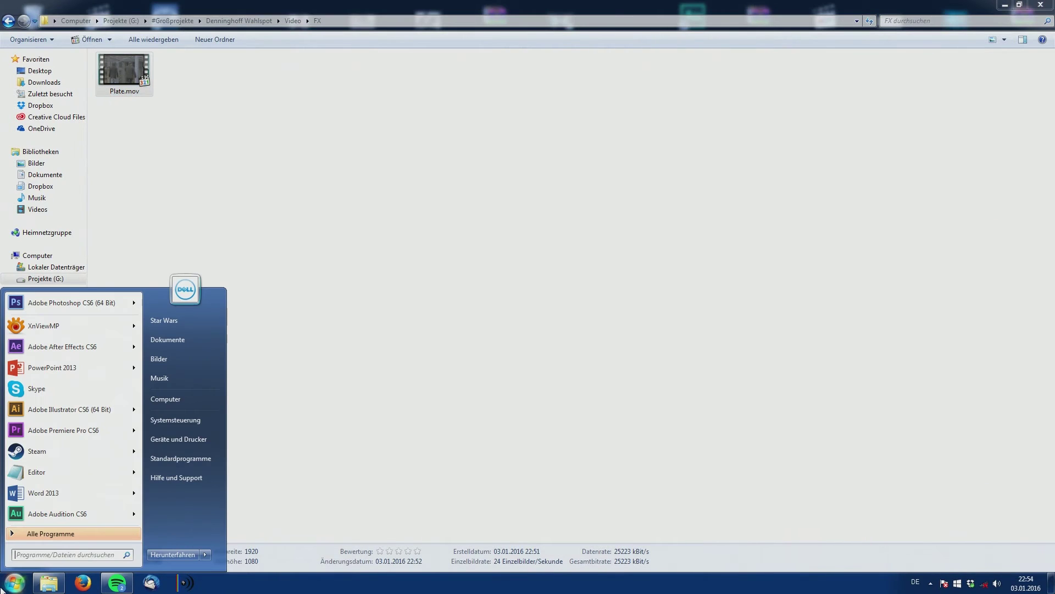
{"action": "type", "text": "after ef"}
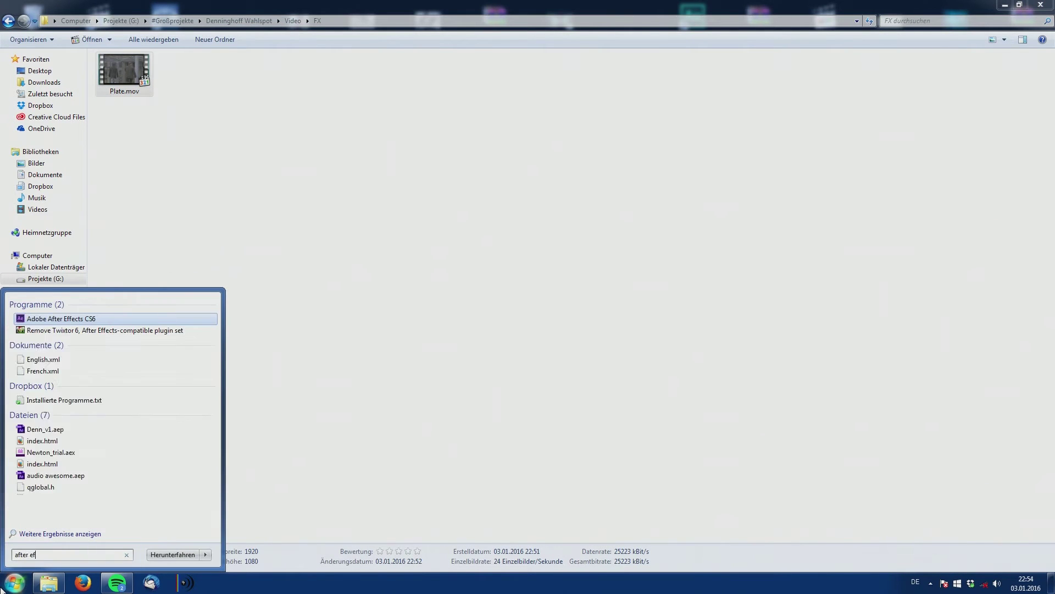
{"action": "key", "text": "Return"}
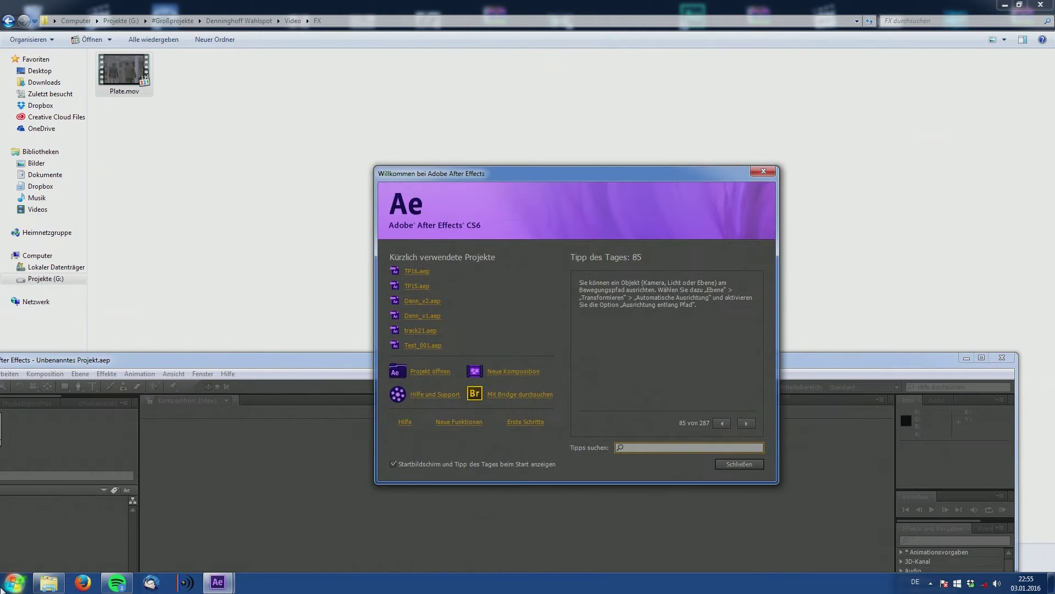
{"action": "left_click", "coordinate": [738, 465]}
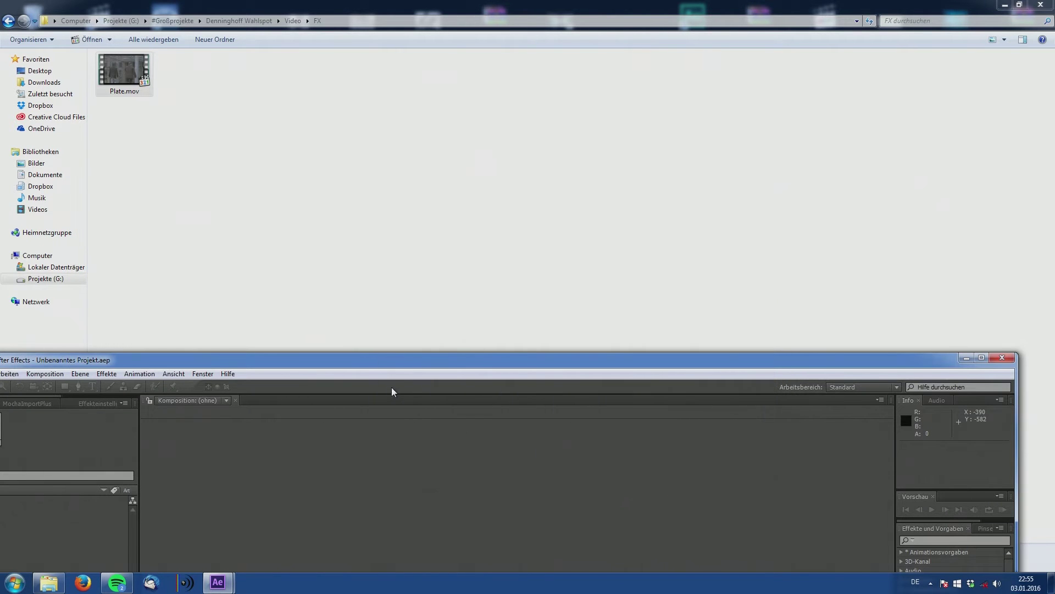
{"action": "double_click", "coordinate": [396, 361]}
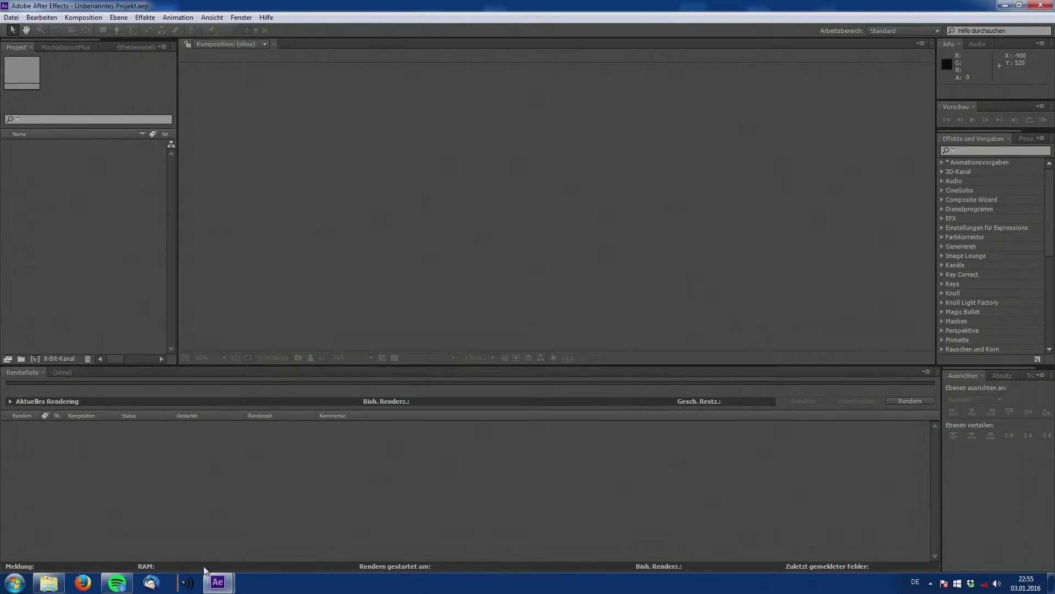
- Import Plate.mov from the FX folder into the project and create a new composition from it
{"action": "left_click", "coordinate": [54, 581]}
{"action": "left_click_drag", "start_coordinate": [379, 7], "coordinate": [470, 45]}
{"action": "left_click_drag", "start_coordinate": [364, 134], "coordinate": [82, 209]}
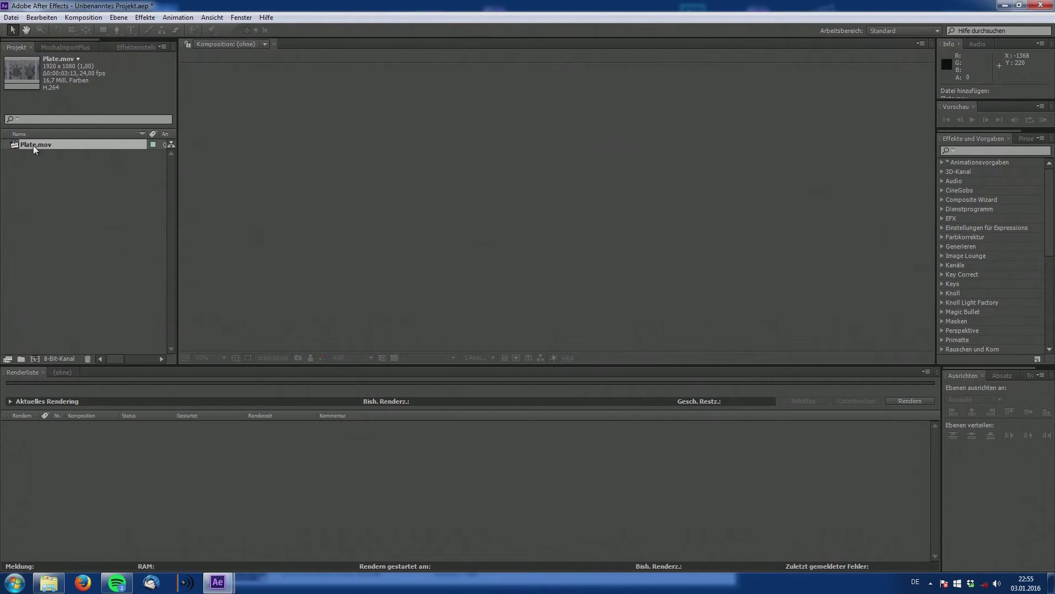
{"action": "right_click", "coordinate": [33, 145]}
{"action": "left_click", "coordinate": [72, 178]}
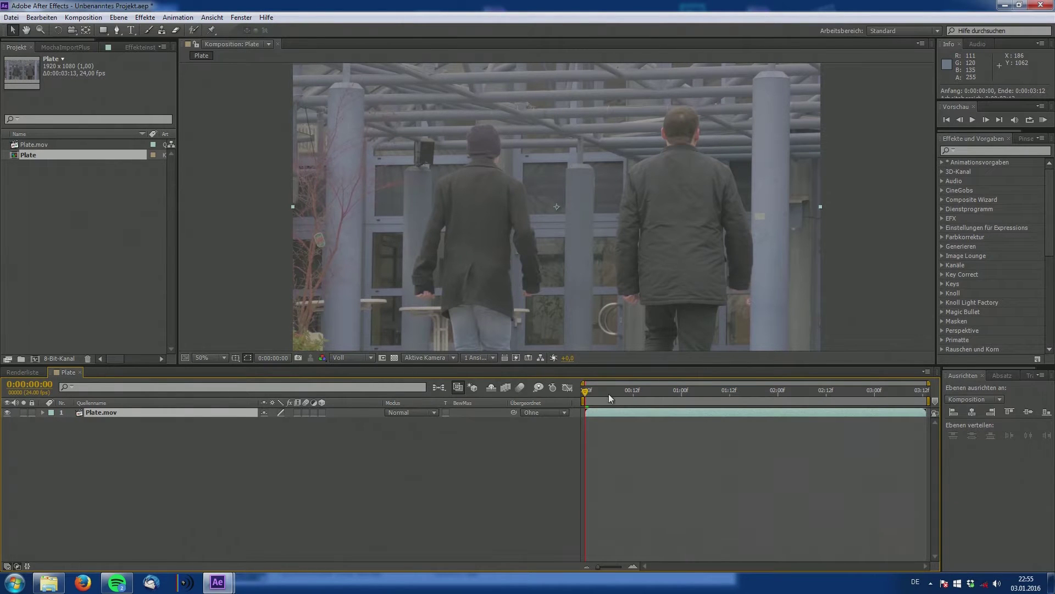
- Examine the glass door behind the two walking men at different times in the Plate composition
{"action": "left_click_drag", "start_coordinate": [609, 395], "coordinate": [526, 404]}
{"action": "mouse_move", "coordinate": [613, 291]}
{"action": "left_mouse_down"}
{"action": "mouse_move", "coordinate": [619, 283]}
{"action": "mouse_move", "coordinate": [610, 293]}
{"action": "left_mouse_up"}
{"action": "left_click", "coordinate": [209, 358]}
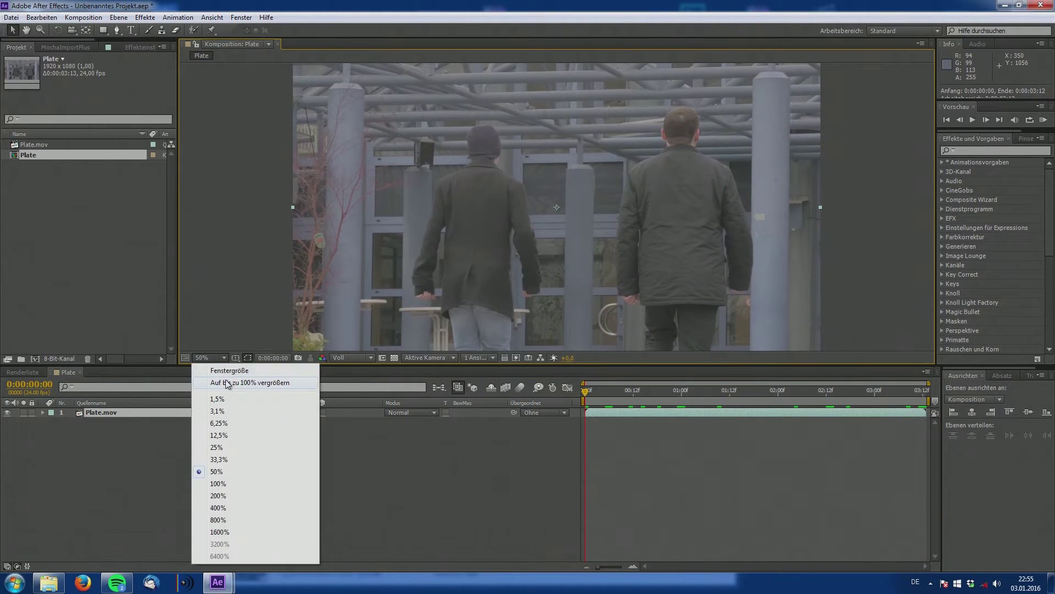
{"action": "left_click", "coordinate": [228, 384]}
{"action": "left_click_drag", "start_coordinate": [640, 398], "coordinate": [806, 405]}
{"action": "scroll", "coordinate": [813, 297], "scroll_direction": "up", "scroll_amount": 3}
{"action": "left_click_drag", "start_coordinate": [814, 295], "coordinate": [661, 301]}
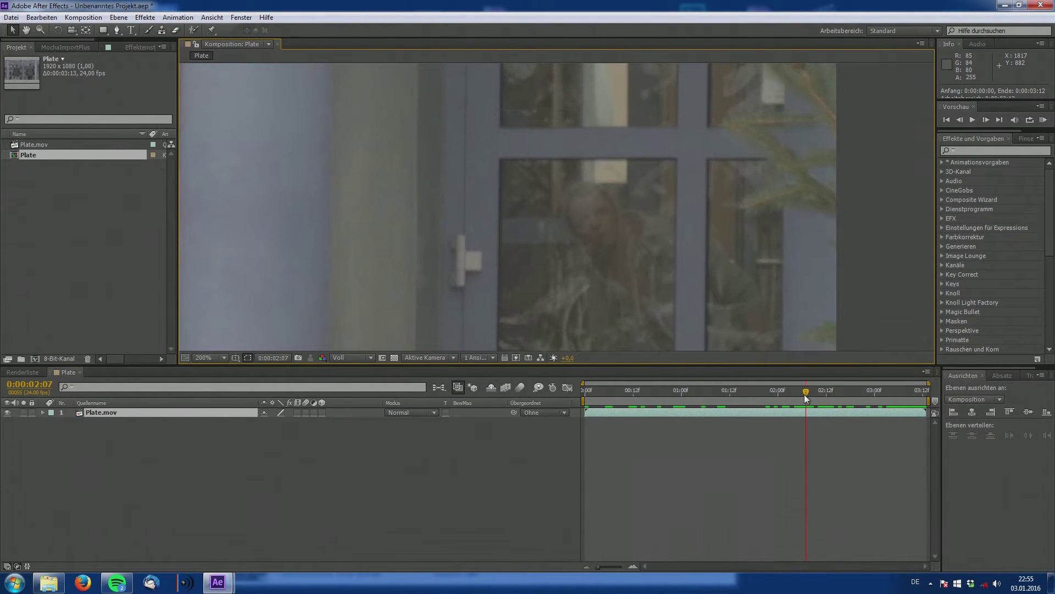
{"action": "left_click_drag", "start_coordinate": [806, 397], "coordinate": [777, 391]}
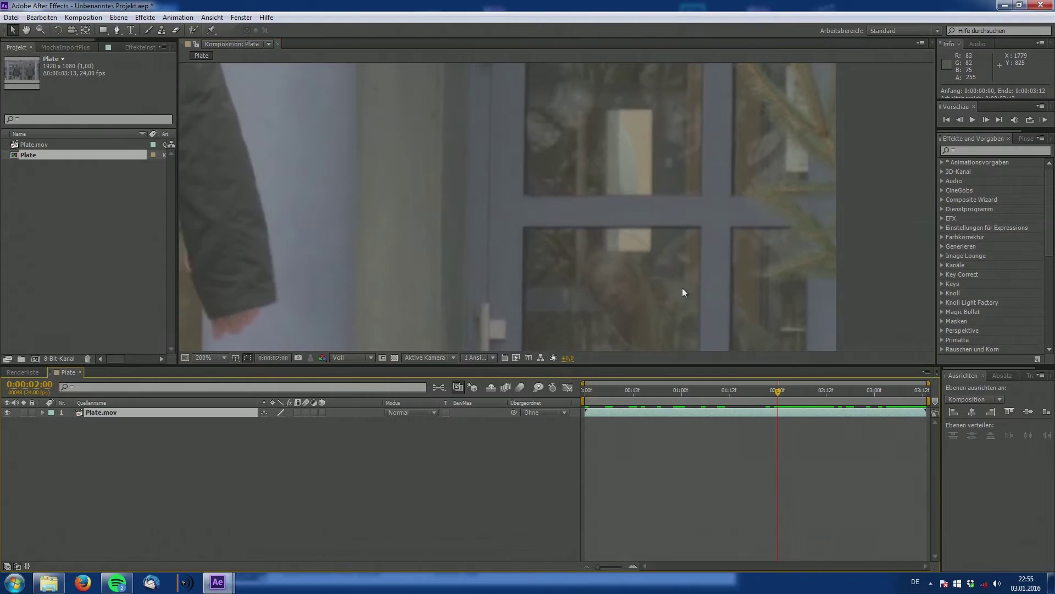
{"action": "scroll", "coordinate": [676, 292], "scroll_direction": "down", "scroll_amount": 4}
{"action": "scroll", "coordinate": [659, 294], "scroll_direction": "up", "scroll_amount": 3}
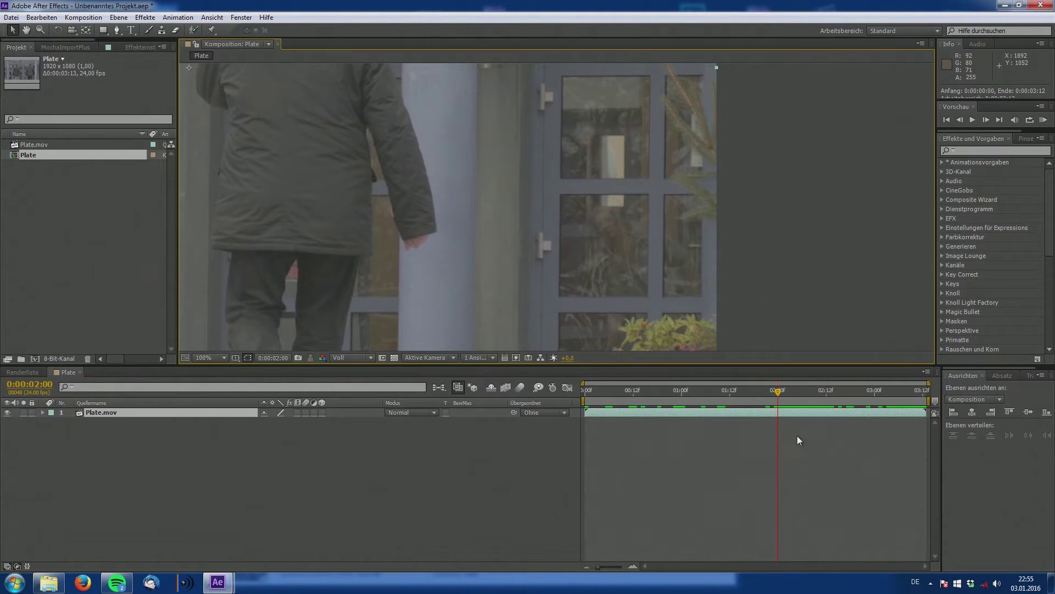
{"action": "left_click_drag", "start_coordinate": [749, 394], "coordinate": [530, 384]}
{"action": "scroll", "coordinate": [424, 256], "scroll_direction": "down", "scroll_amount": 4}
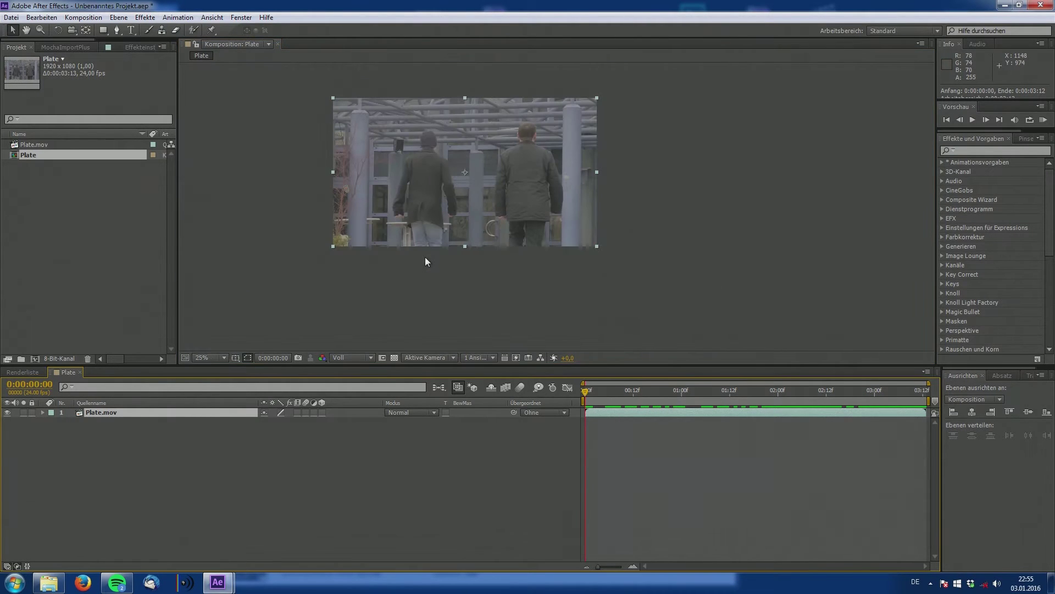
{"action": "left_click_drag", "start_coordinate": [423, 256], "coordinate": [651, 281]}
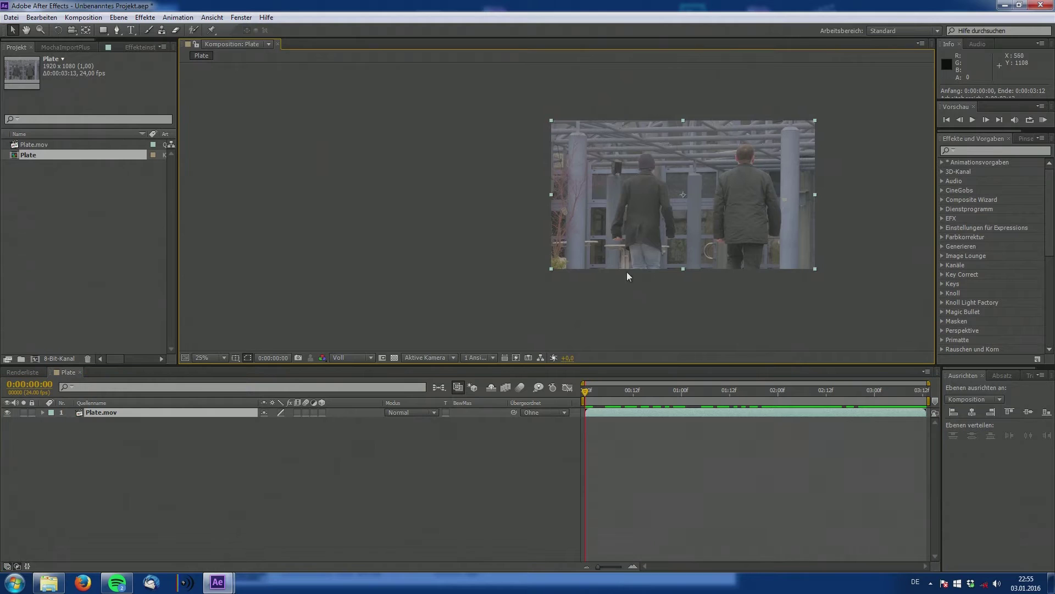
{"action": "scroll", "coordinate": [627, 272], "scroll_direction": "up", "scroll_amount": 2}
{"action": "left_click_drag", "start_coordinate": [767, 267], "coordinate": [448, 276]}
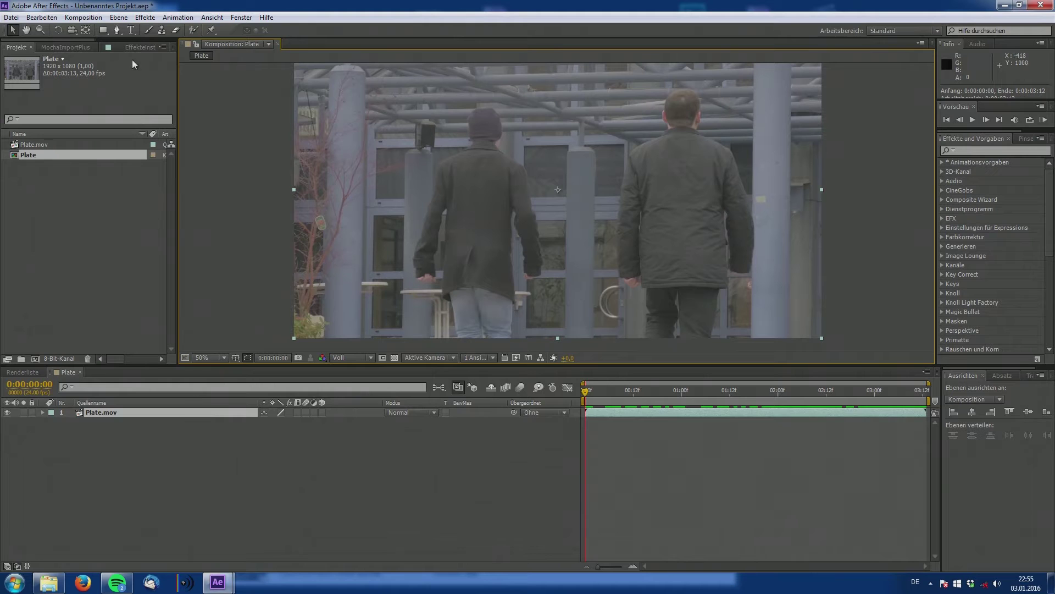
- Send the Plate.mov layer to mocha AE, postpone registration and create the Plate project with the default settings
{"action": "left_click", "coordinate": [175, 18]}
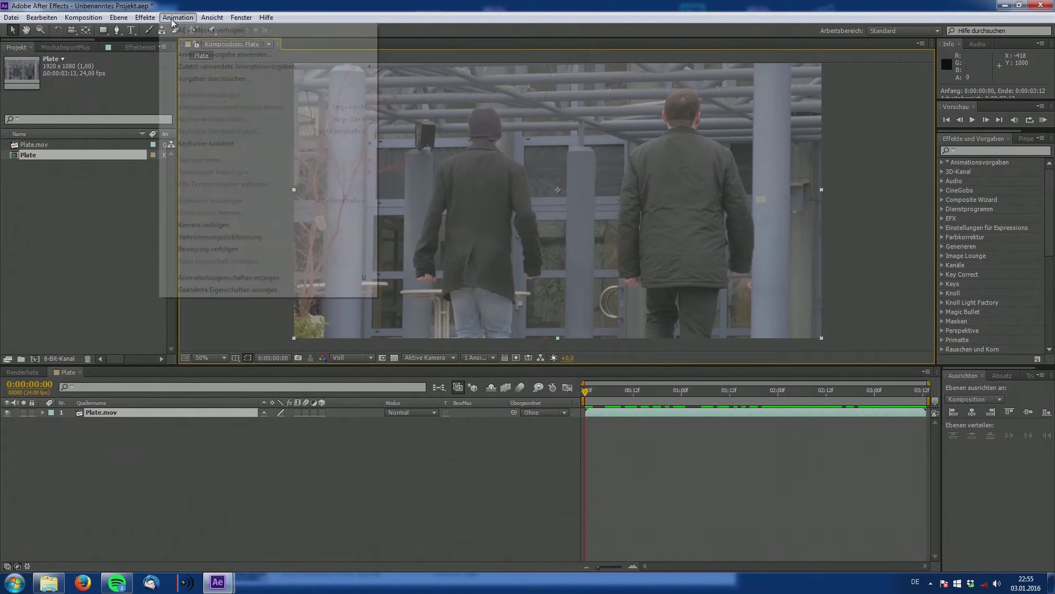
{"action": "left_click", "coordinate": [190, 35]}
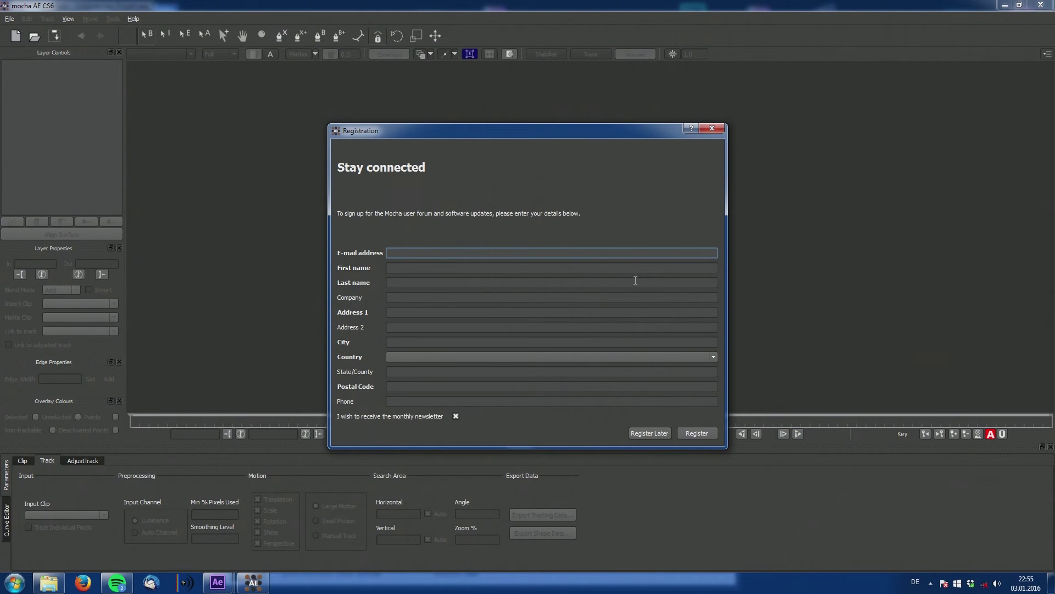
{"action": "left_click", "coordinate": [649, 433]}
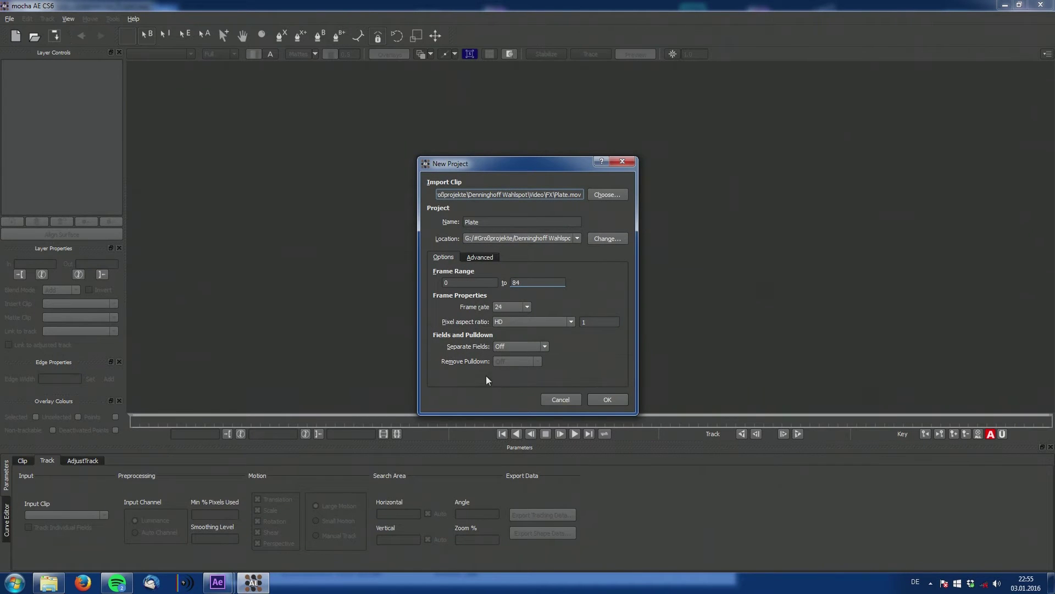
{"action": "left_click", "coordinate": [594, 402]}
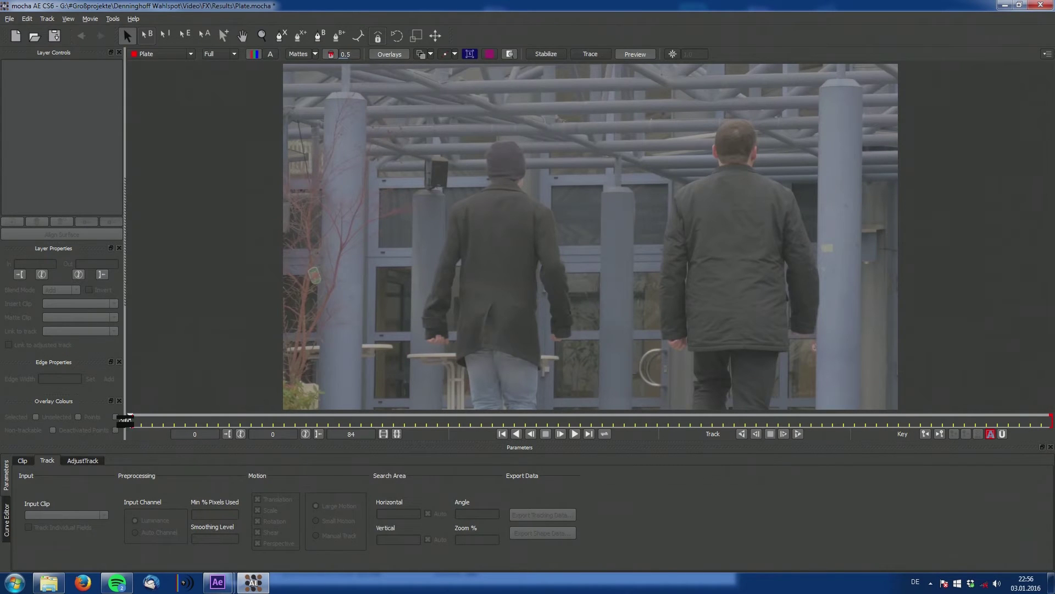
- At frame 84, draw an X-spline around the visible part of the door's lower glass pane beside the planter
{"action": "left_click_drag", "start_coordinate": [131, 416], "coordinate": [694, 412]}
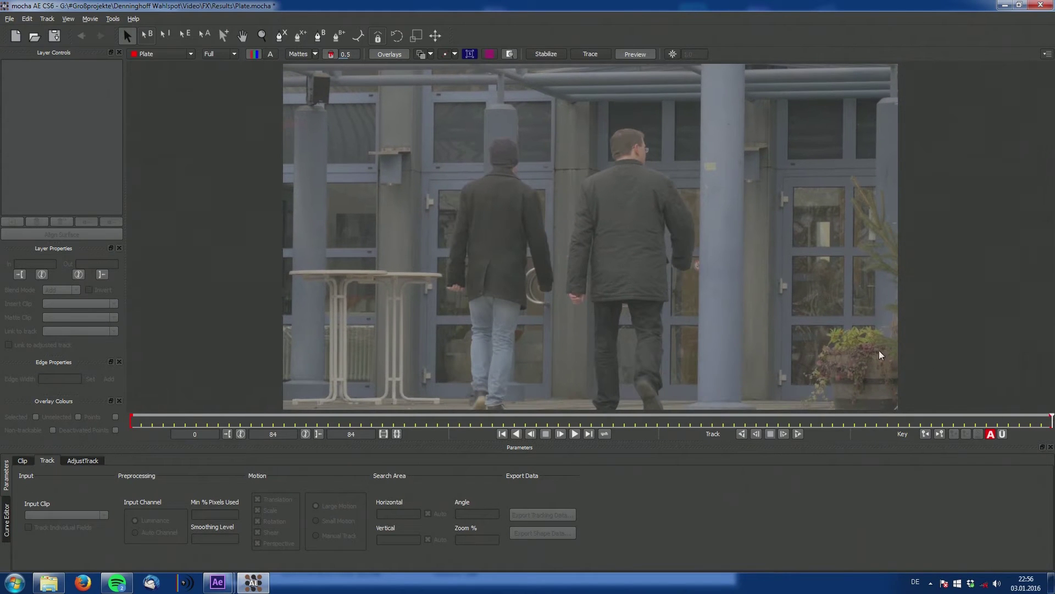
{"action": "key", "text": "x"}
{"action": "left_click_drag", "start_coordinate": [815, 335], "coordinate": [667, 315]}
{"action": "key", "text": "z"}
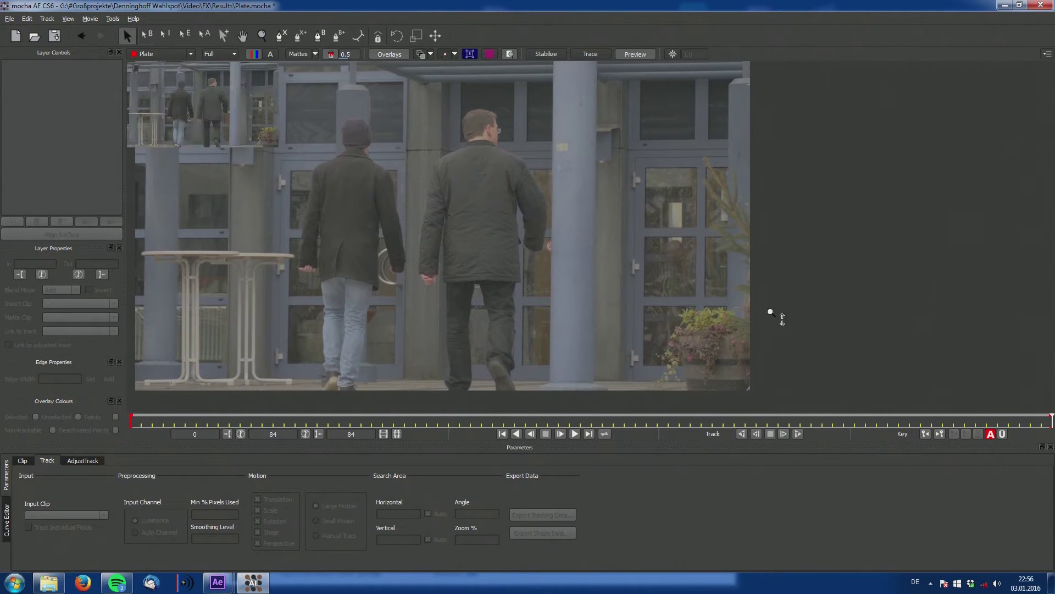
{"action": "left_click_drag", "start_coordinate": [770, 312], "coordinate": [697, 241]}
{"action": "left_click_drag", "start_coordinate": [714, 324], "coordinate": [692, 365]}
{"action": "key", "text": "x"}
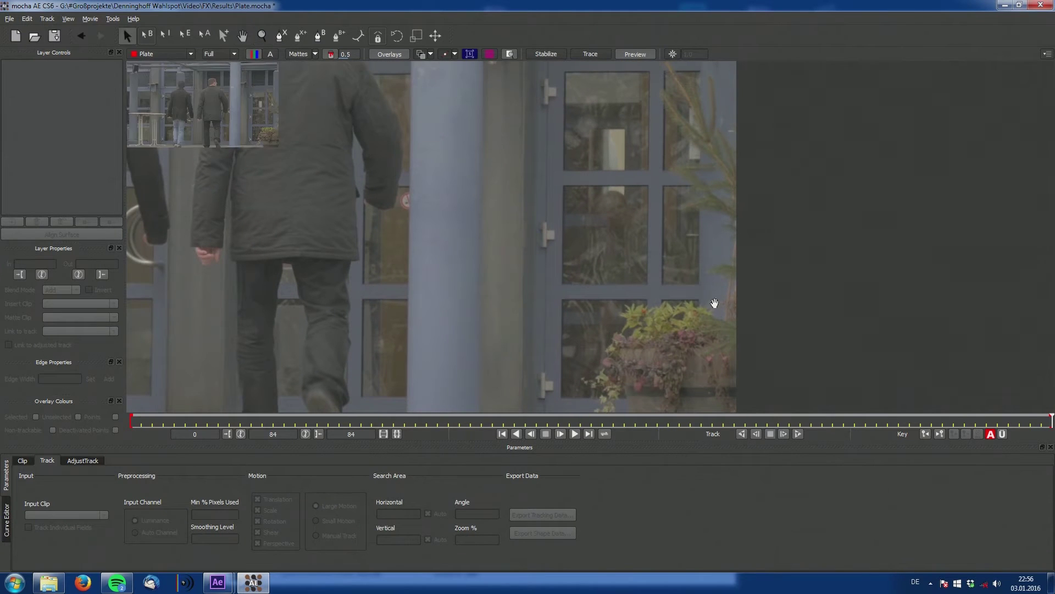
{"action": "left_click_drag", "start_coordinate": [715, 302], "coordinate": [643, 288]}
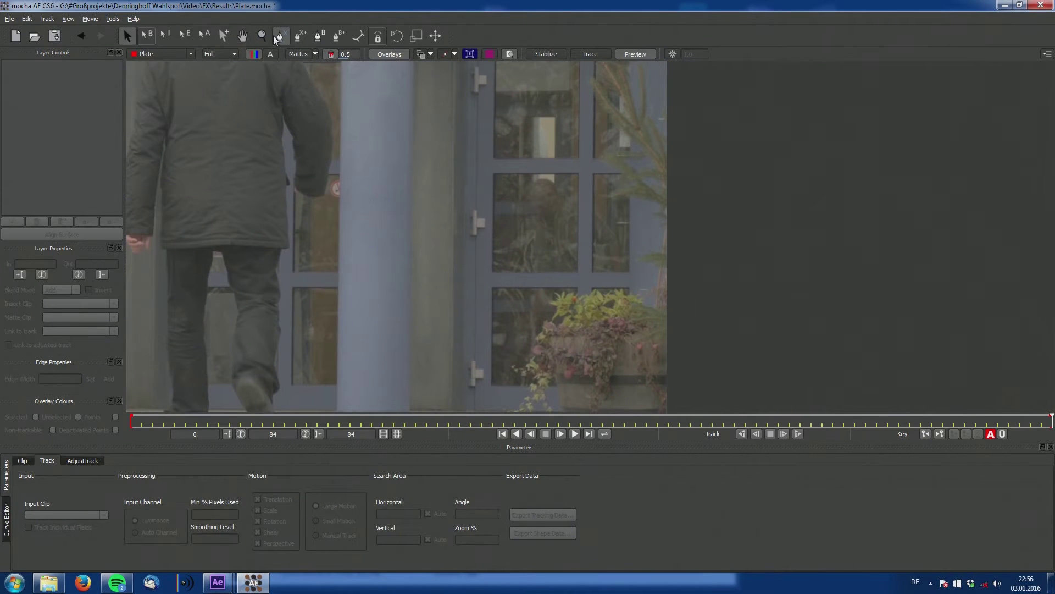
{"action": "left_click", "coordinate": [275, 37]}
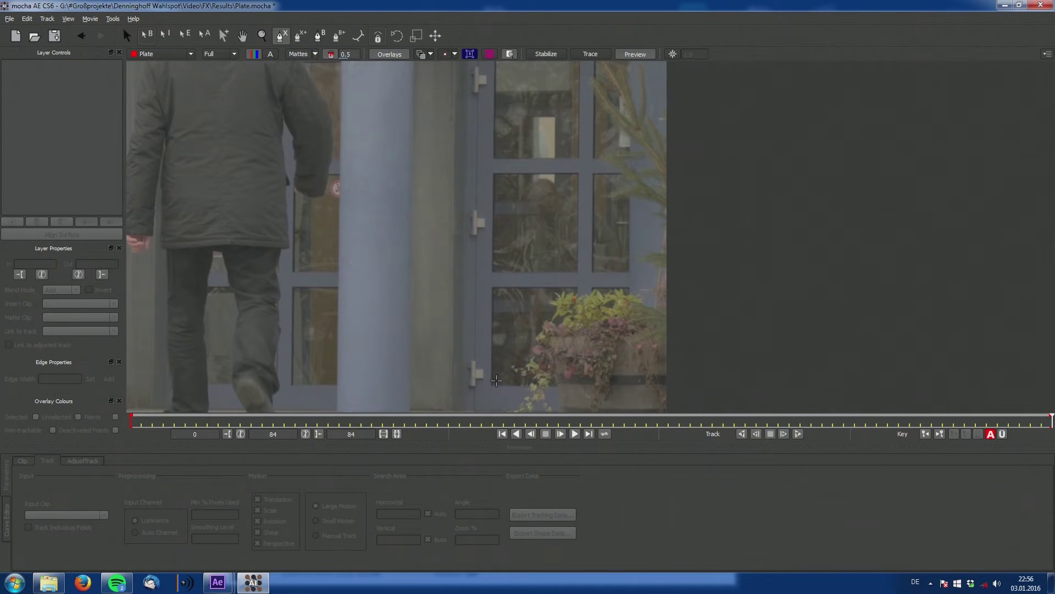
{"action": "left_click", "coordinate": [496, 380]}
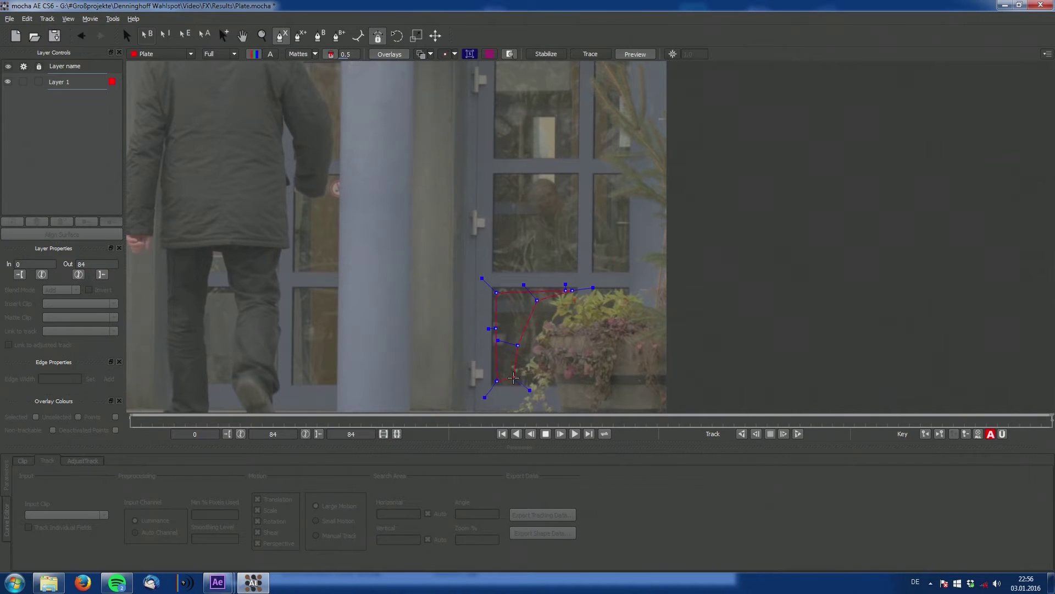
{"action": "left_click", "coordinate": [514, 378]}
- Add an X-spline to Layer 1 around the door's wide middle pane and refine the points of both pane outlines
{"action": "left_click", "coordinate": [300, 36]}
{"action": "left_click", "coordinate": [497, 265]}
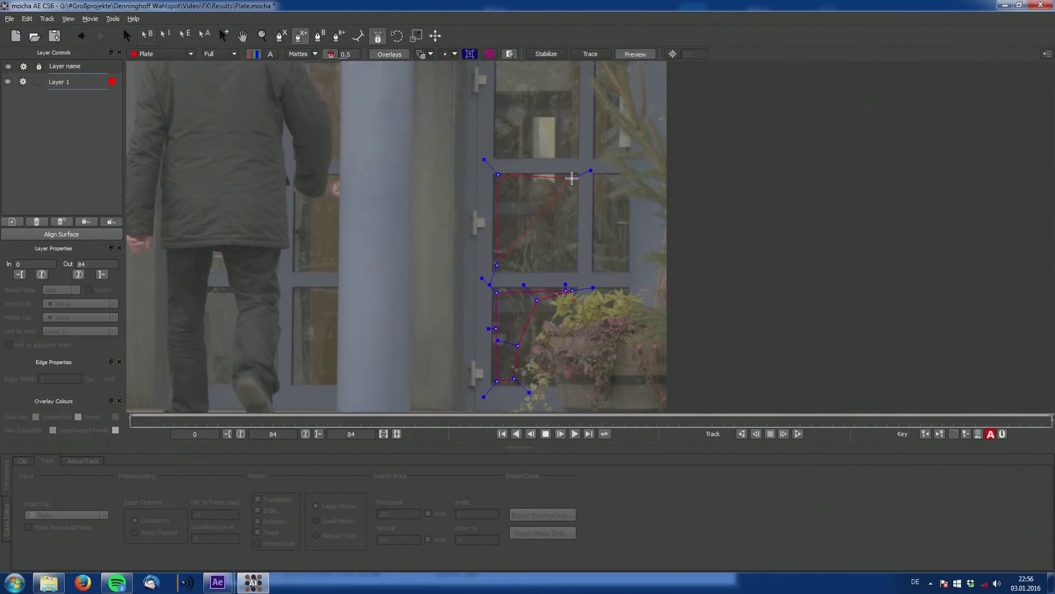
{"action": "left_click", "coordinate": [572, 178]}
{"action": "right_click", "coordinate": [572, 264]}
{"action": "left_click_drag", "start_coordinate": [497, 265], "coordinate": [494, 268]}
{"action": "left_click_drag", "start_coordinate": [572, 265], "coordinate": [574, 267]}
{"action": "left_click", "coordinate": [498, 174]}
{"action": "left_click_drag", "start_coordinate": [571, 178], "coordinate": [576, 177]}
{"action": "left_click_drag", "start_coordinate": [498, 174], "coordinate": [497, 177]}
{"action": "left_click_drag", "start_coordinate": [566, 290], "coordinate": [525, 291]}
{"action": "left_click_drag", "start_coordinate": [572, 290], "coordinate": [540, 313]}
- Add another X-spline to Layer 1 around the door's wide upper glass pane
{"action": "left_click", "coordinate": [242, 35]}
{"action": "left_click_drag", "start_coordinate": [511, 153], "coordinate": [474, 213]}
{"action": "key", "text": "ctrl+l"}
{"action": "left_click", "coordinate": [459, 214]}
{"action": "left_click", "coordinate": [461, 104]}
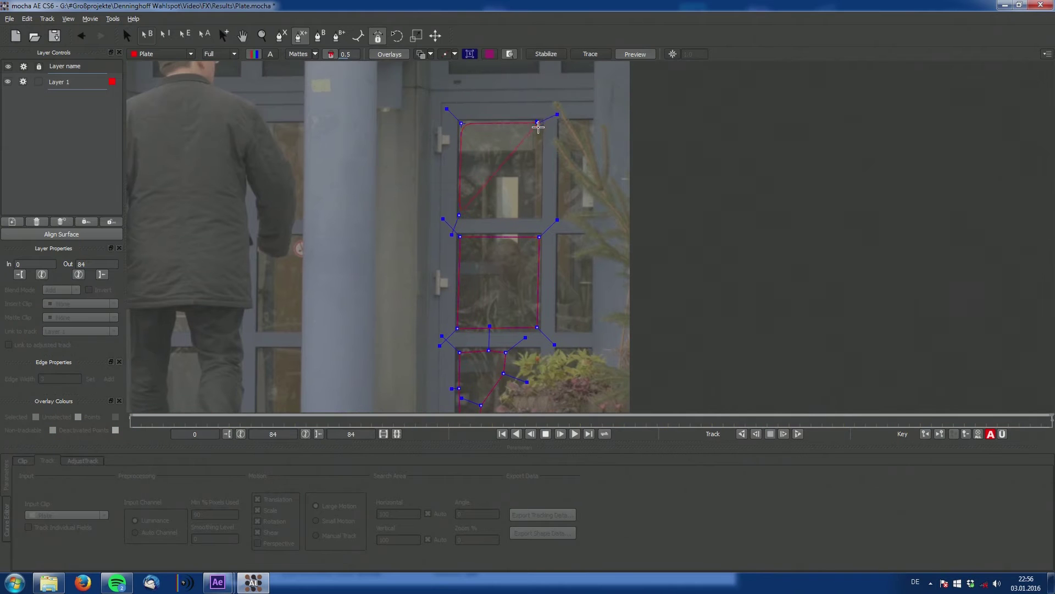
{"action": "left_click", "coordinate": [539, 215]}
{"action": "right_click", "coordinate": [539, 187]}
- Add an X-spline to Layer 1 around the visible part of the narrow middle pane beside the tree branches
{"action": "left_click", "coordinate": [559, 328]}
{"action": "left_click", "coordinate": [559, 237]}
{"action": "left_click", "coordinate": [585, 325]}
{"action": "right_click", "coordinate": [596, 348]}
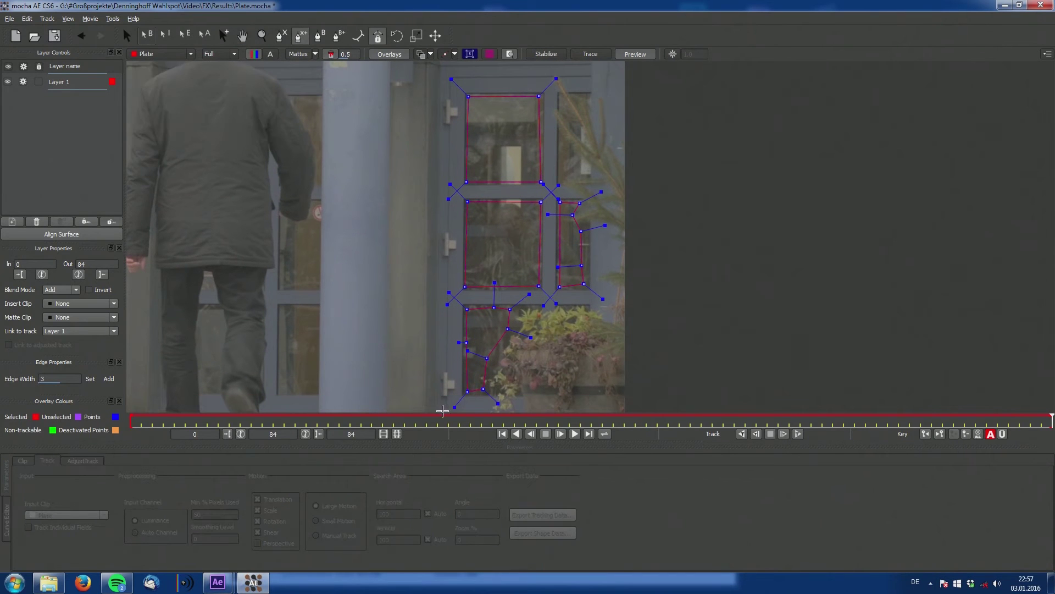
- Add an X-spline to Layer 1 along the outside of the door frame, enclosing the panes and skirting the plants
{"action": "left_click", "coordinate": [442, 408]}
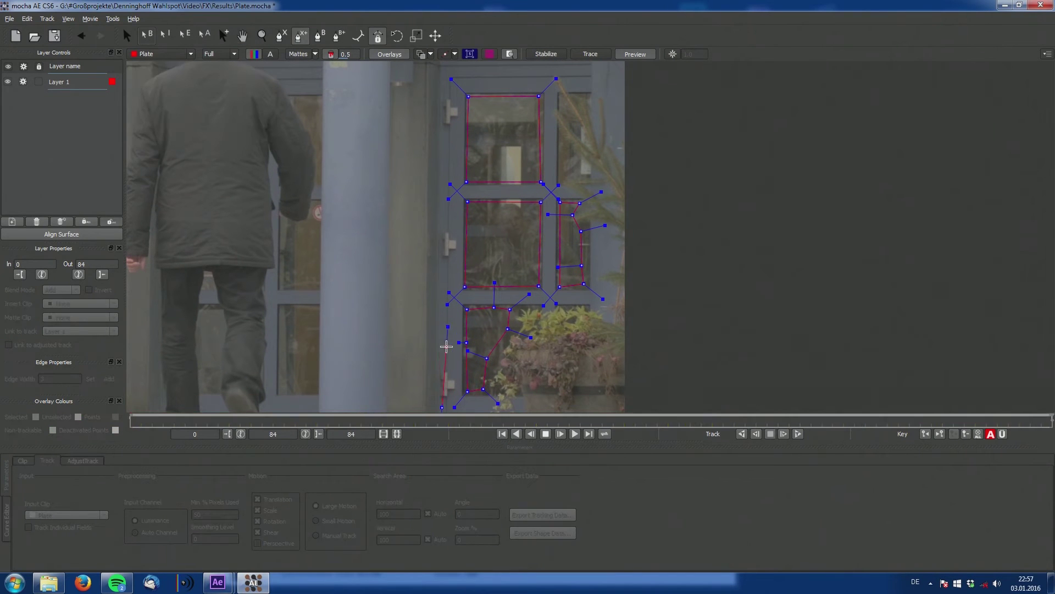
{"action": "left_click", "coordinate": [447, 347]}
{"action": "left_click", "coordinate": [443, 233]}
{"action": "left_click", "coordinate": [445, 100]}
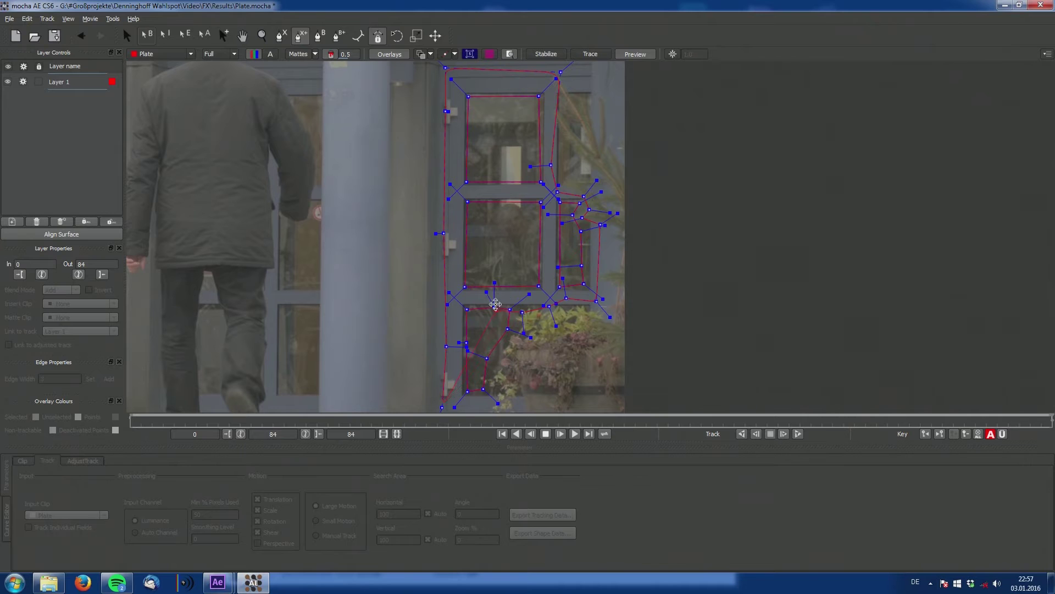
{"action": "right_click", "coordinate": [472, 406]}
- Delete the X-spline around the lower glass pane beside the planter
{"action": "left_click", "coordinate": [477, 387]}
{"action": "left_click", "coordinate": [503, 308]}
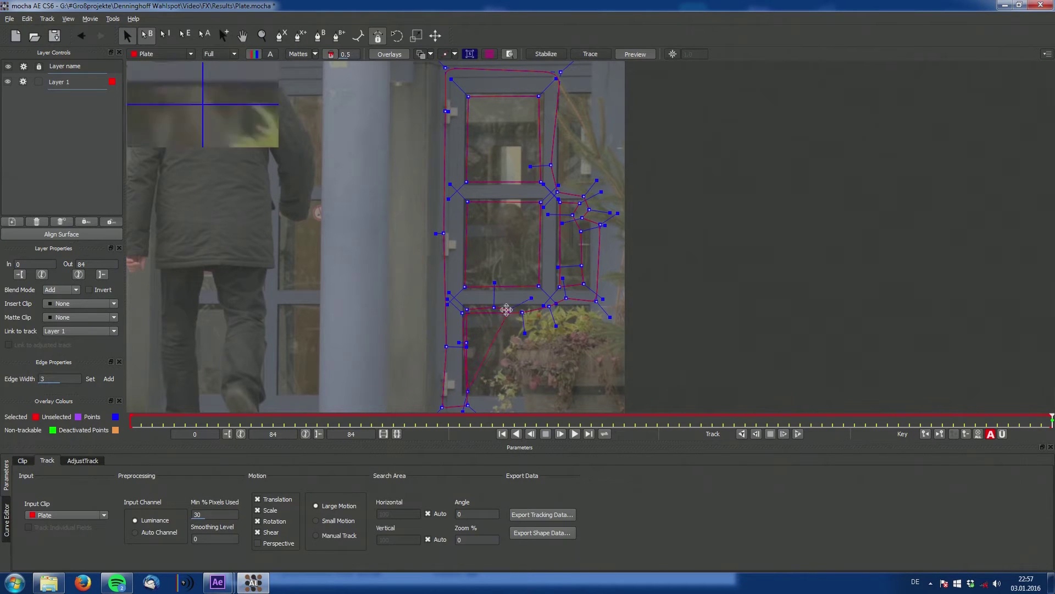
{"action": "key", "text": "Delete"}
{"action": "key", "text": "Return"}
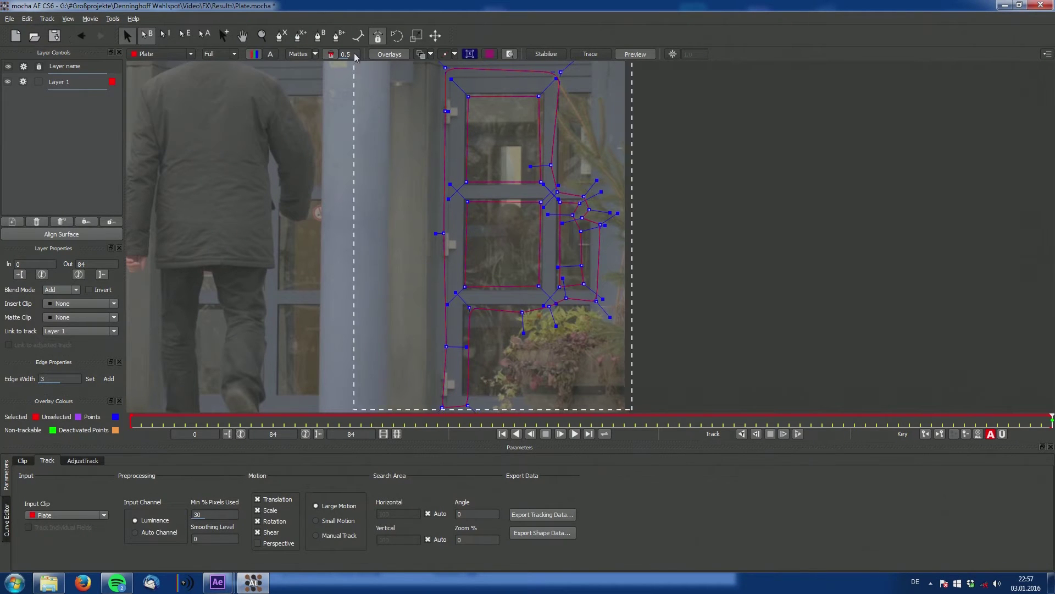
- Refine the outer door-frame spline's points so they follow the frame edges above the planter and beside the branches
{"action": "left_click_drag", "start_coordinate": [433, 231], "coordinate": [413, 232]}
{"action": "left_click_drag", "start_coordinate": [522, 312], "coordinate": [523, 307]}
{"action": "left_click_drag", "start_coordinate": [549, 306], "coordinate": [544, 307]}
{"action": "left_click_drag", "start_coordinate": [566, 298], "coordinate": [566, 306]}
{"action": "left_click_drag", "start_coordinate": [596, 301], "coordinate": [596, 300]}
{"action": "left_click_drag", "start_coordinate": [583, 196], "coordinate": [555, 162]}
{"action": "left_click_drag", "start_coordinate": [561, 72], "coordinate": [551, 68]}
{"action": "left_click", "coordinate": [430, 56]}
{"action": "left_click", "coordinate": [424, 56]}
{"action": "left_click", "coordinate": [455, 55]}
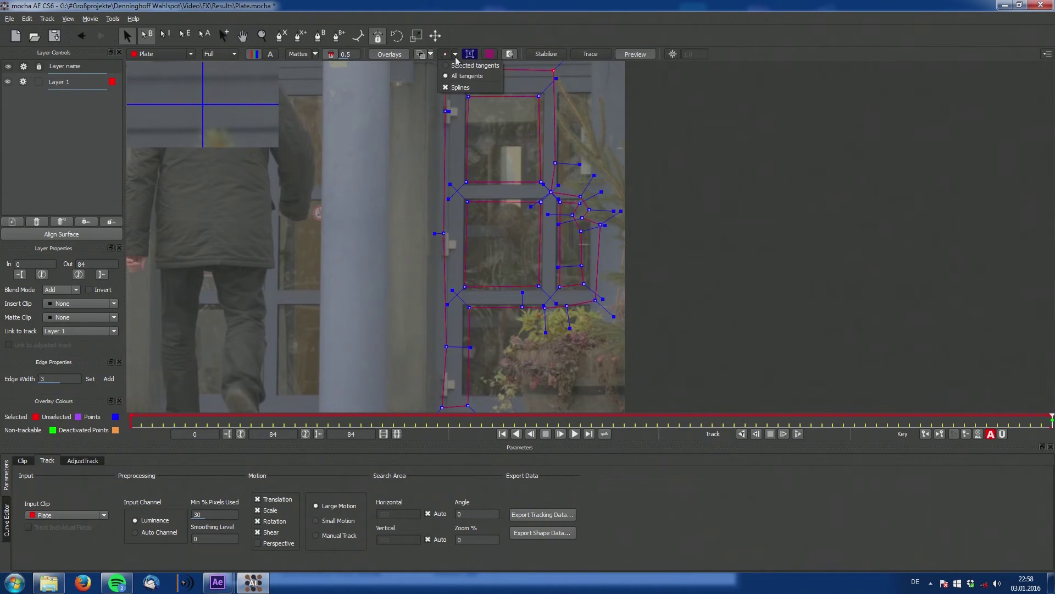
{"action": "left_click", "coordinate": [395, 67]}
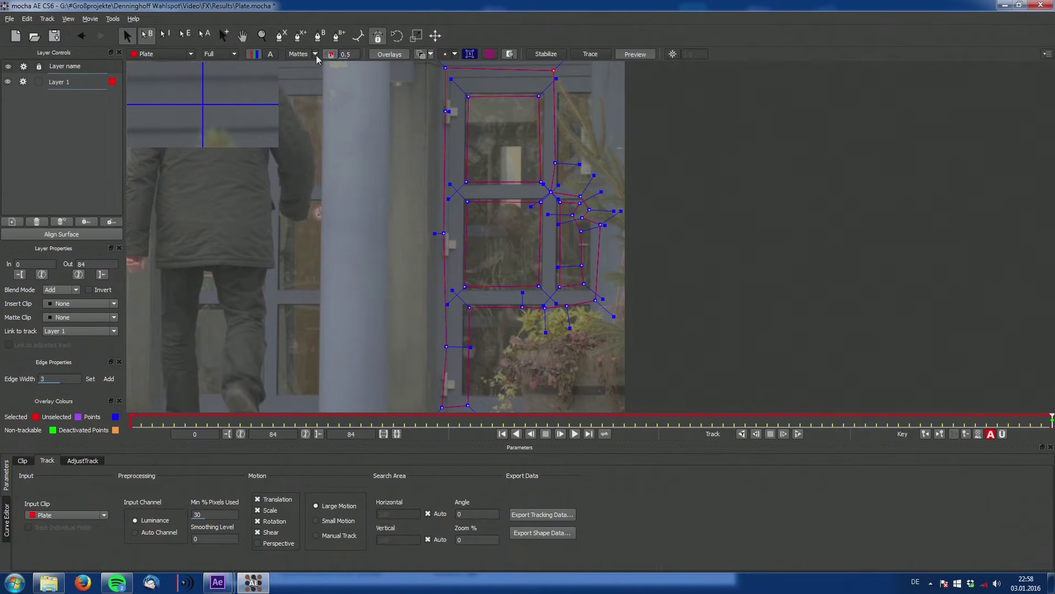
- Show the matte fill of Layer 1 to check which parts of the door frame are masked, and hide it again
{"action": "left_click", "coordinate": [316, 56]}
{"action": "left_click", "coordinate": [306, 58]}
{"action": "left_click", "coordinate": [305, 57]}
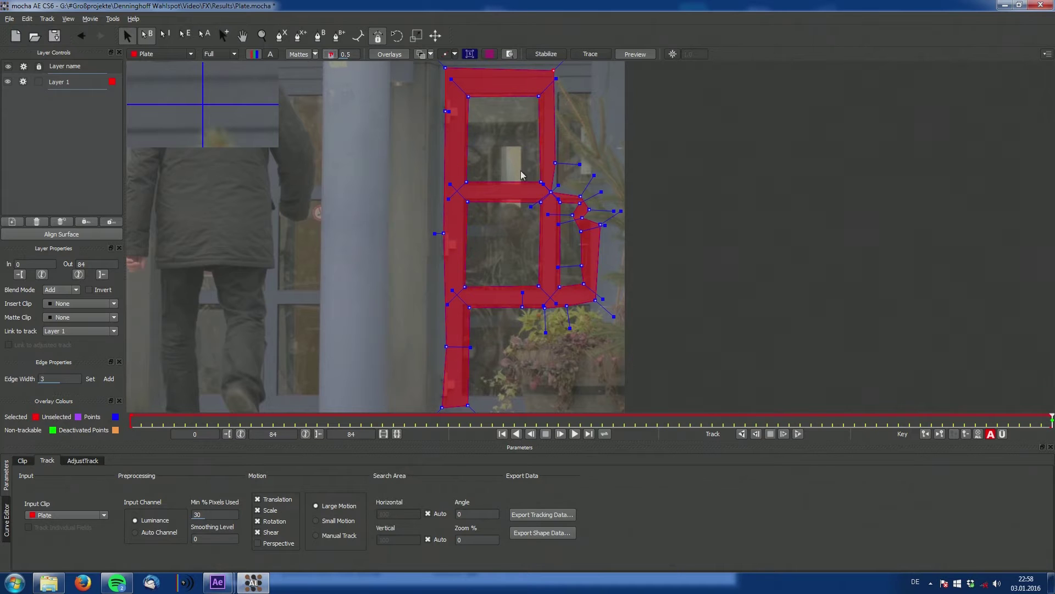
{"action": "key", "text": "x"}
{"action": "mouse_move", "coordinate": [558, 200]}
{"action": "left_mouse_down"}
{"action": "mouse_move", "coordinate": [489, 217]}
{"action": "mouse_move", "coordinate": [576, 208]}
{"action": "left_mouse_up"}
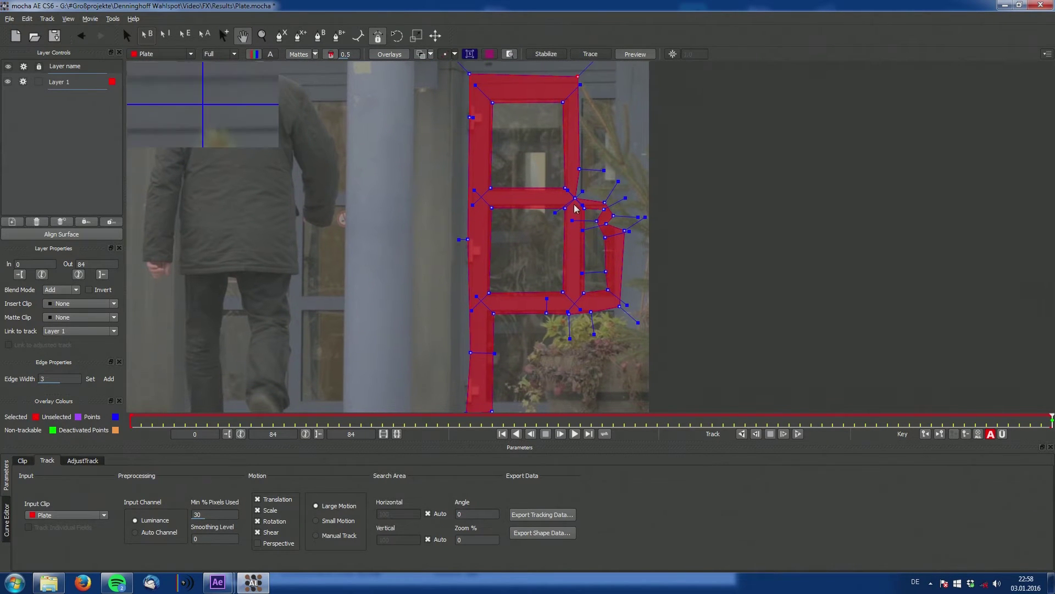
{"action": "key", "text": "s"}
{"action": "left_click", "coordinate": [300, 56]}
- Show the planar surface and stretch its corners around the middle and lower glass panes of the door
{"action": "left_click", "coordinate": [472, 57]}
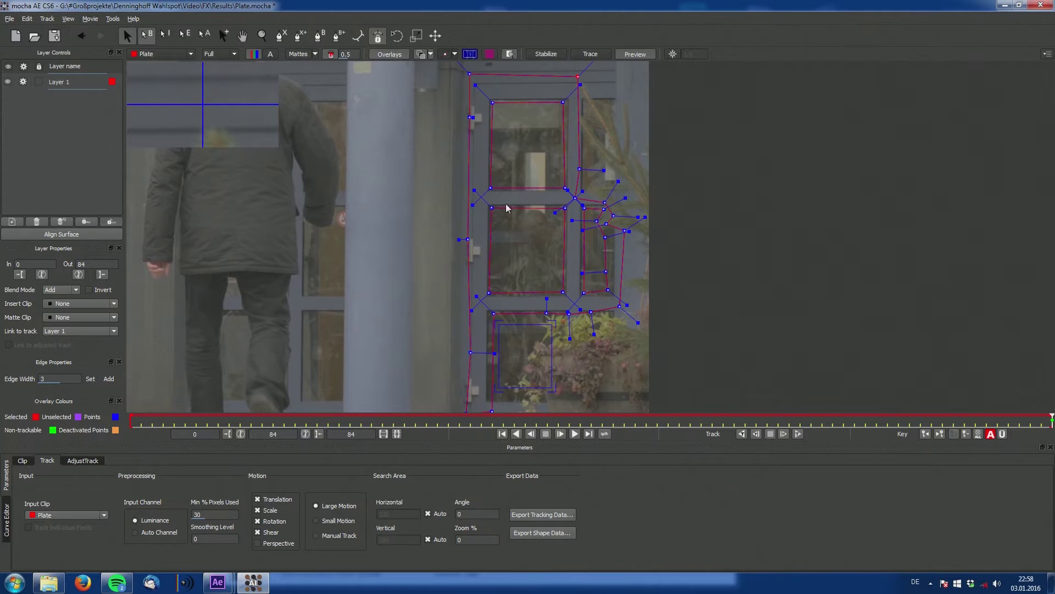
{"action": "left_click_drag", "start_coordinate": [510, 409], "coordinate": [460, 343]}
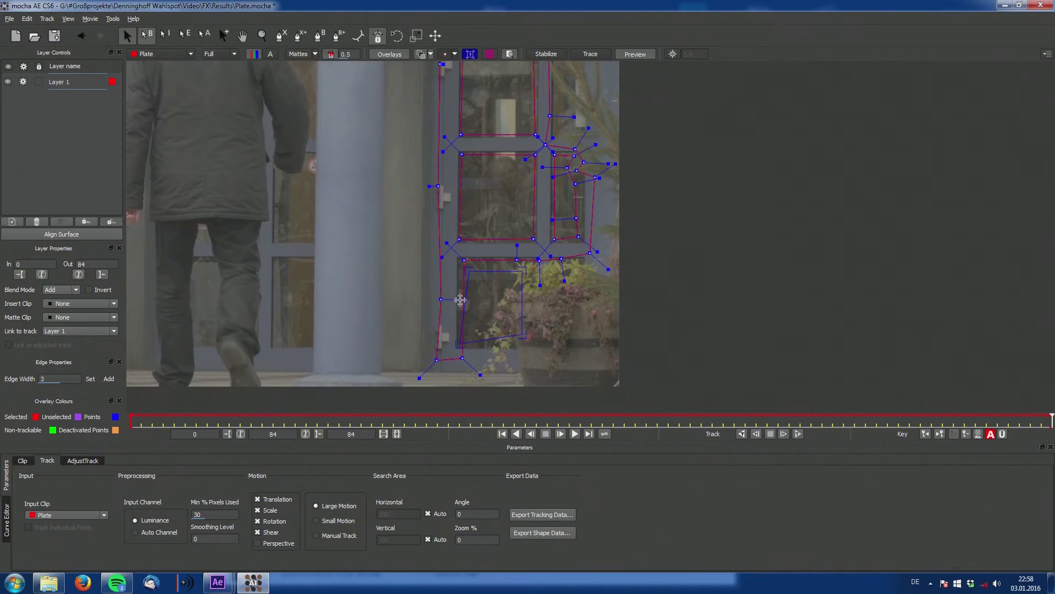
{"action": "left_click_drag", "start_coordinate": [468, 271], "coordinate": [459, 149]}
{"action": "left_click_drag", "start_coordinate": [523, 271], "coordinate": [535, 152]}
{"action": "left_click_drag", "start_coordinate": [522, 334], "coordinate": [537, 347]}
{"action": "left_click", "coordinate": [488, 321]}
{"action": "left_click", "coordinate": [472, 57]}
{"action": "left_click", "coordinate": [481, 239]}
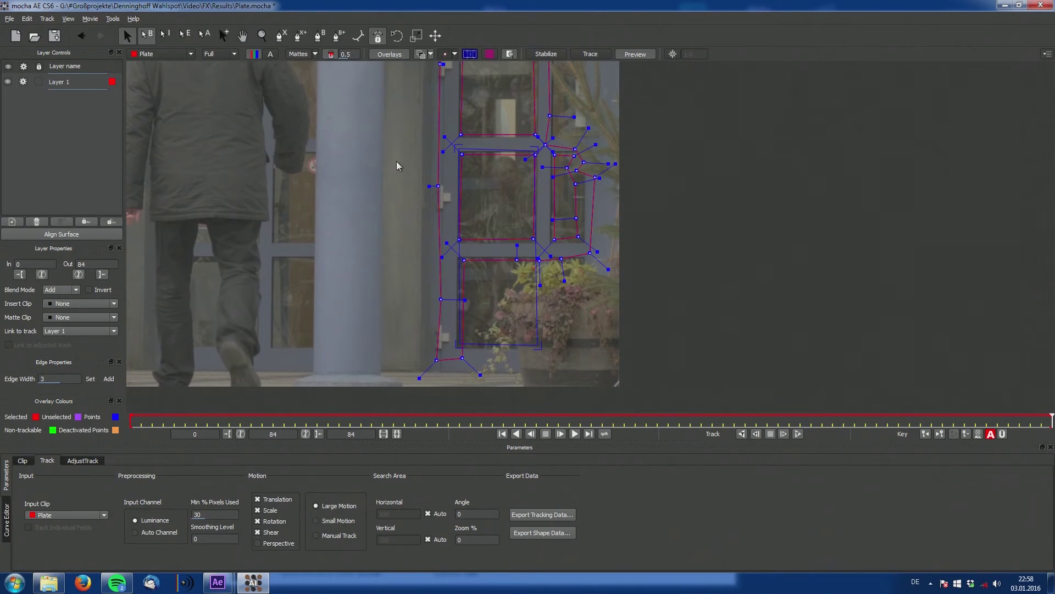
- Fine-tune the planar surface's corners so they sit exactly on the edges of the middle and lower panes
{"action": "left_click_drag", "start_coordinate": [393, 93], "coordinate": [372, 87]}
{"action": "left_click_drag", "start_coordinate": [440, 340], "coordinate": [433, 345]}
{"action": "left_click_drag", "start_coordinate": [517, 341], "coordinate": [517, 345]}
{"action": "left_click_drag", "start_coordinate": [514, 146], "coordinate": [516, 146]}
{"action": "left_click_drag", "start_coordinate": [437, 144], "coordinate": [436, 147]}
{"action": "left_click_drag", "start_coordinate": [519, 347], "coordinate": [521, 340]}
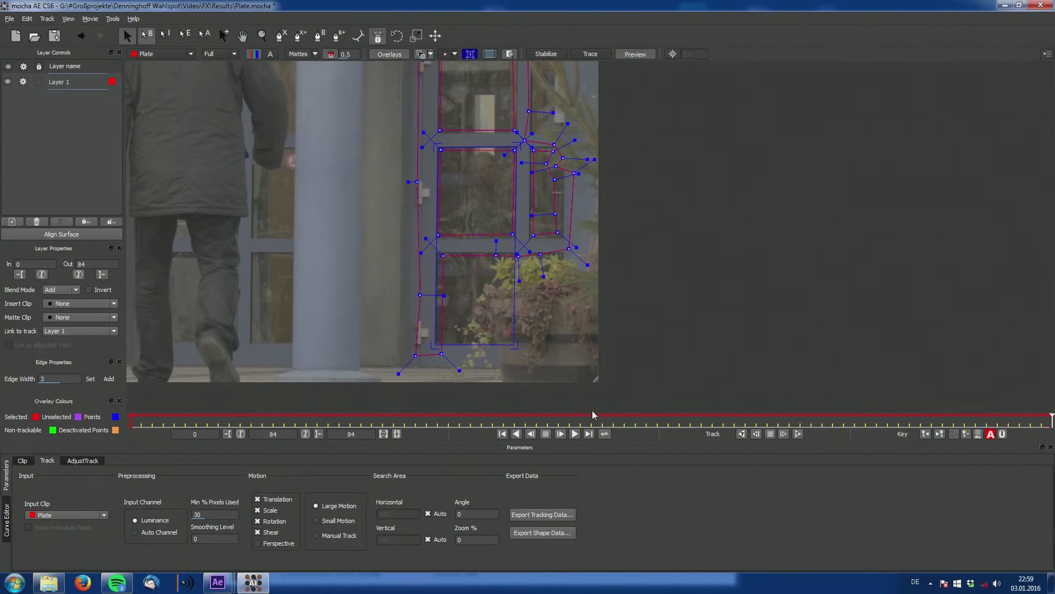
- Save the project and track Layer 1 backwards from frame 84 to frame 0
{"action": "left_click_drag", "start_coordinate": [575, 270], "coordinate": [631, 287]}
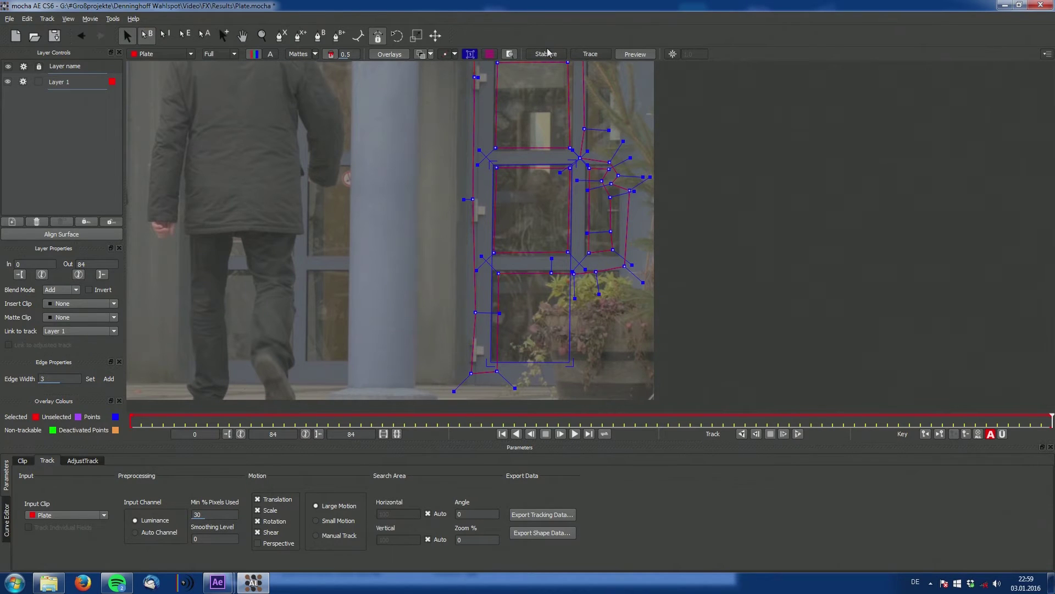
{"action": "key", "text": "ctrl+s"}
{"action": "left_click", "coordinate": [745, 436]}
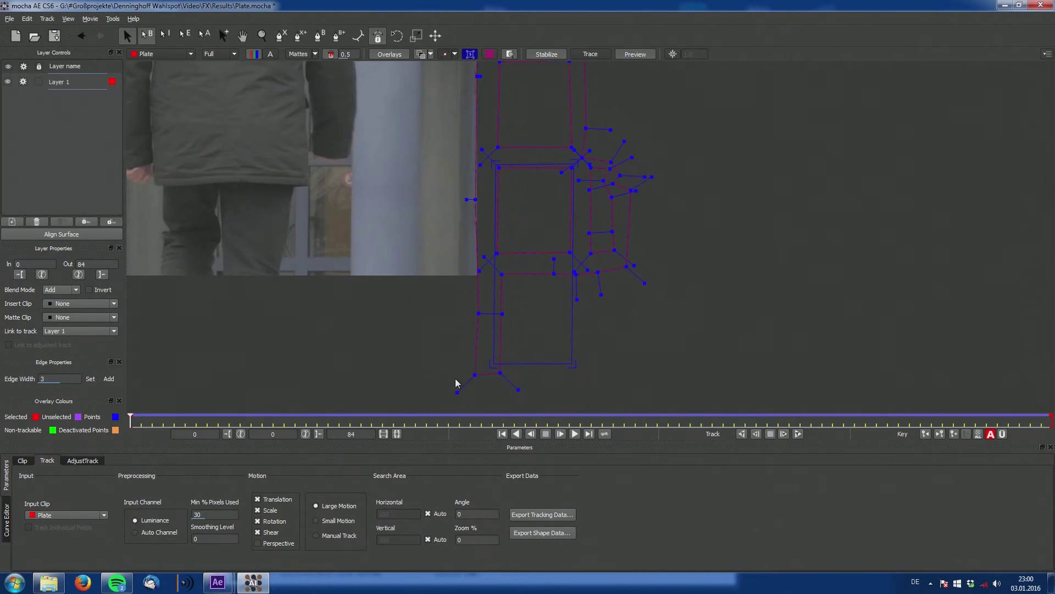
- Scrub the tracked clip from the first to the last frame to examine how the splines and surface follow the door
{"action": "left_click_drag", "start_coordinate": [461, 307], "coordinate": [454, 382]}
{"action": "scroll", "coordinate": [486, 365], "scroll_direction": "down", "scroll_amount": 3}
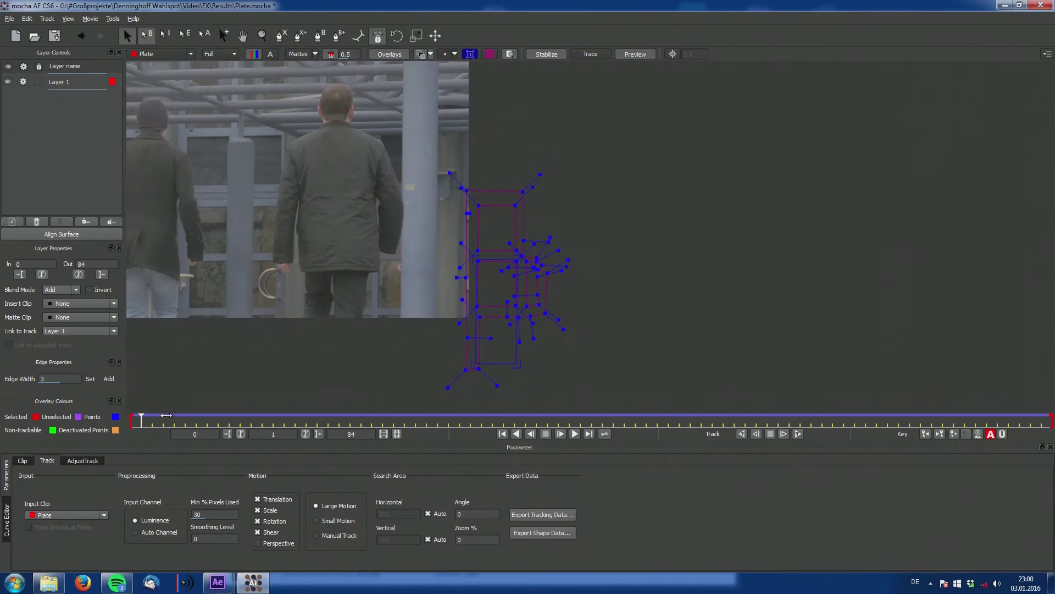
{"action": "left_click_drag", "start_coordinate": [166, 415], "coordinate": [1050, 450]}
{"action": "key", "text": "z"}
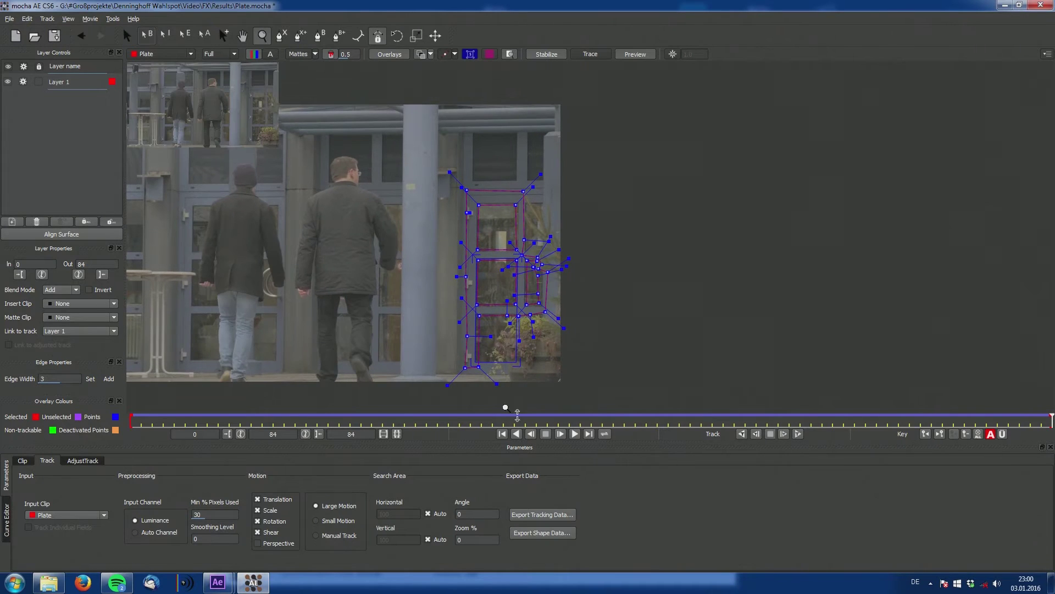
{"action": "left_click_drag", "start_coordinate": [505, 407], "coordinate": [482, 206]}
{"action": "key", "text": "x"}
{"action": "left_click_drag", "start_coordinate": [568, 233], "coordinate": [521, 200]}
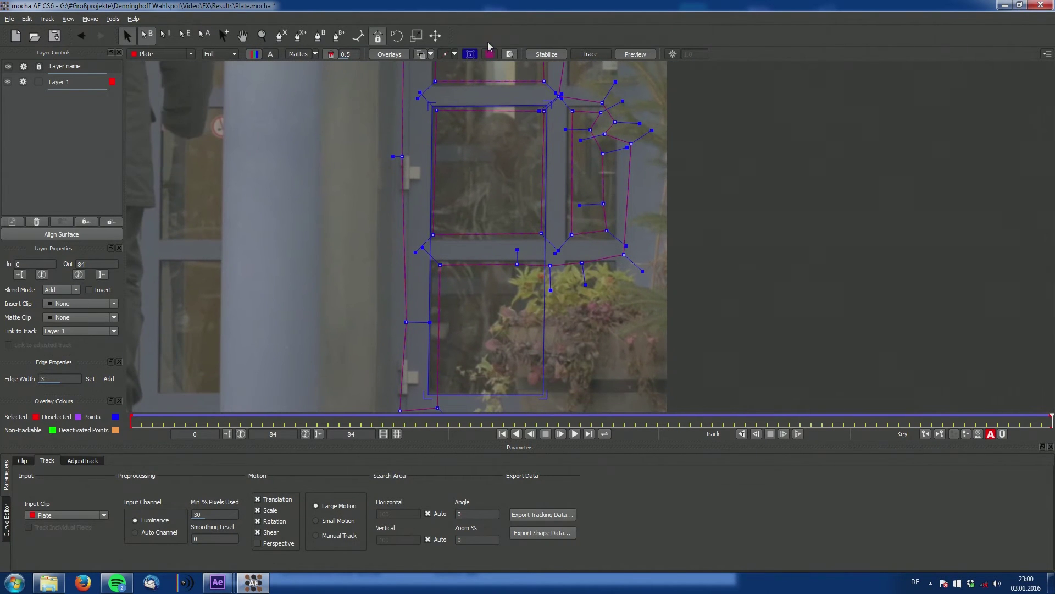
- Check the track against the planar grid, hide the grid, and view the door surface with the layer outlines temporarily hidden
{"action": "left_click", "coordinate": [490, 54]}
{"action": "mouse_move", "coordinate": [1051, 418]}
{"action": "left_mouse_down"}
{"action": "mouse_move", "coordinate": [448, 416]}
{"action": "mouse_move", "coordinate": [888, 440]}
{"action": "mouse_move", "coordinate": [966, 420]}
{"action": "mouse_move", "coordinate": [408, 430]}
{"action": "mouse_move", "coordinate": [1050, 436]}
{"action": "left_mouse_up"}
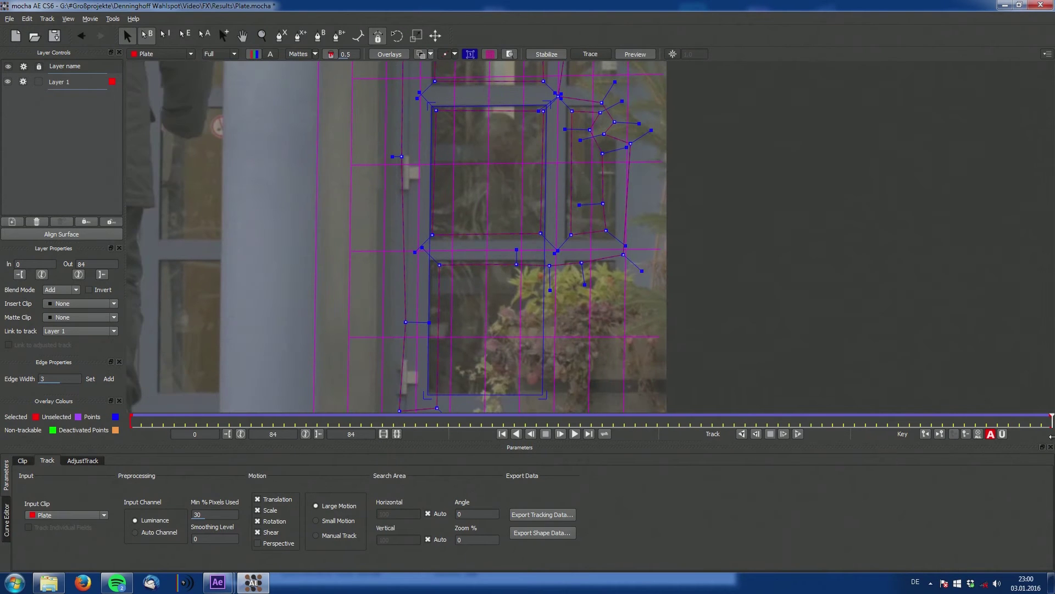
{"action": "left_click", "coordinate": [491, 55]}
{"action": "left_click", "coordinate": [420, 55]}
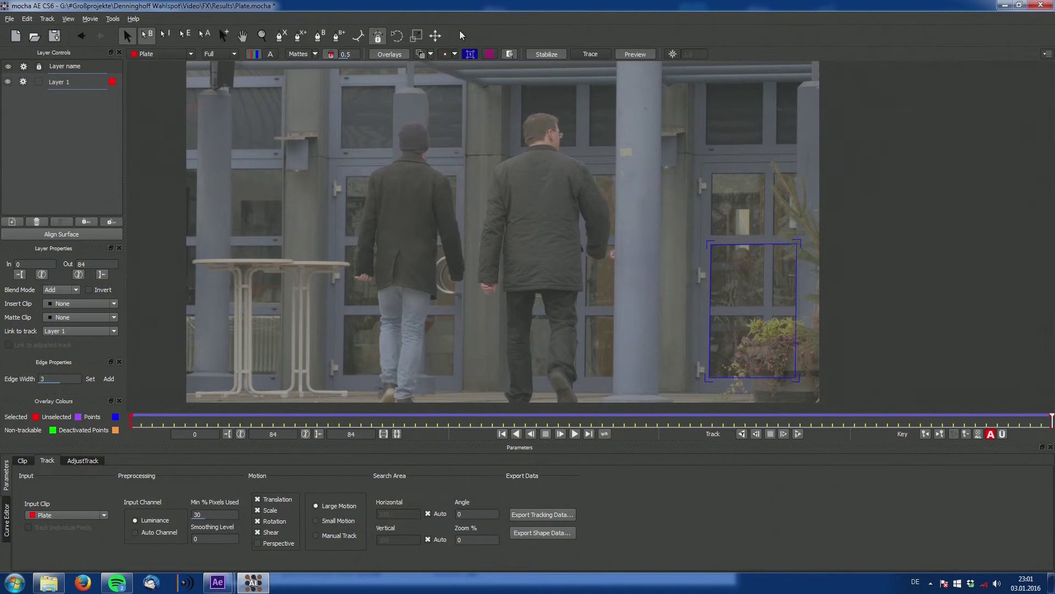
{"action": "left_click", "coordinate": [421, 55]}
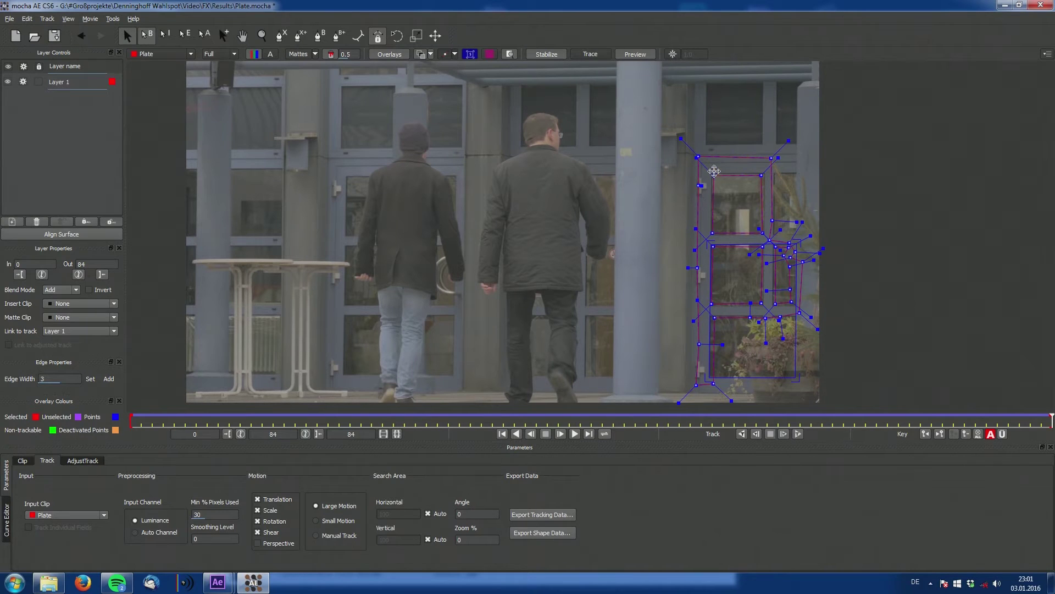
- Align the surface of Layer 1 to the full frame at frame 84
{"action": "left_click", "coordinate": [64, 83]}
{"action": "left_click", "coordinate": [61, 84]}
{"action": "left_click", "coordinate": [65, 240]}
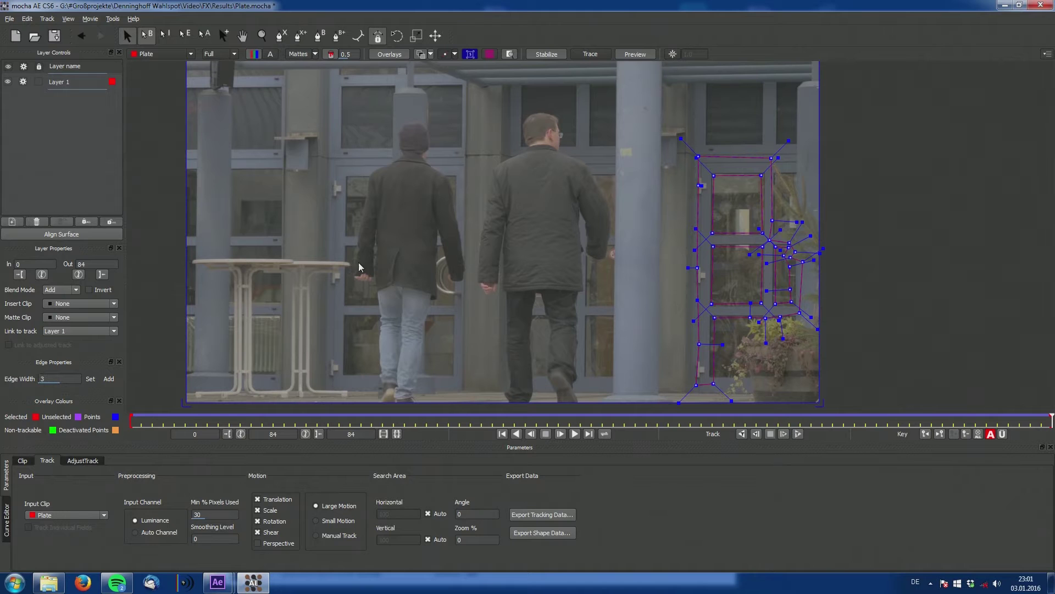
- Export the tracking data to the clipboard as After Effects Corner Pin [corner pin only, supports RG Warp and mochaImport]
{"action": "left_click", "coordinate": [541, 514]}
{"action": "left_click", "coordinate": [424, 277]}
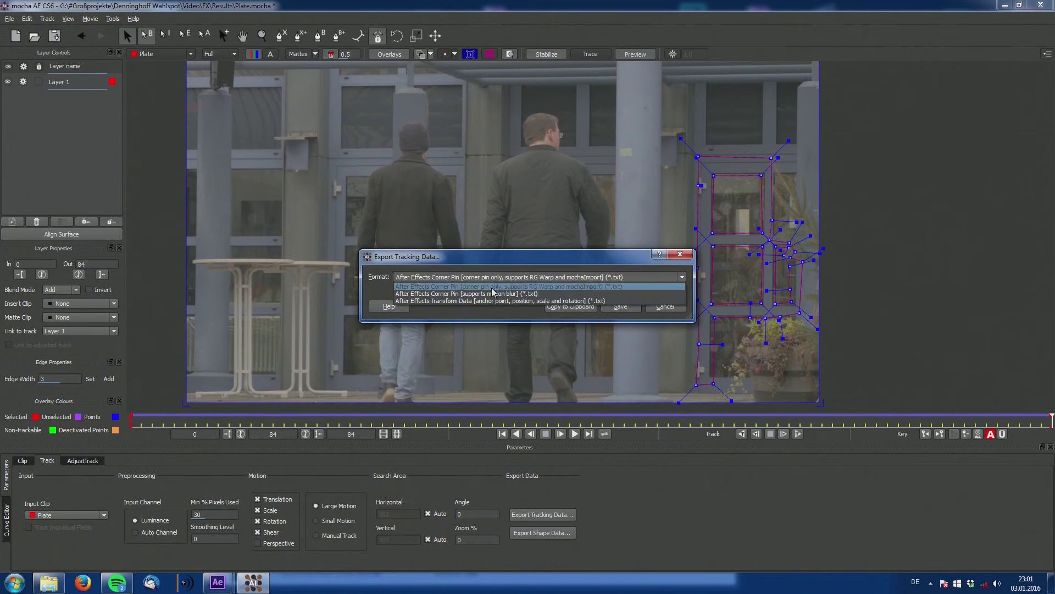
{"action": "left_click", "coordinate": [513, 287]}
{"action": "left_click", "coordinate": [574, 307]}
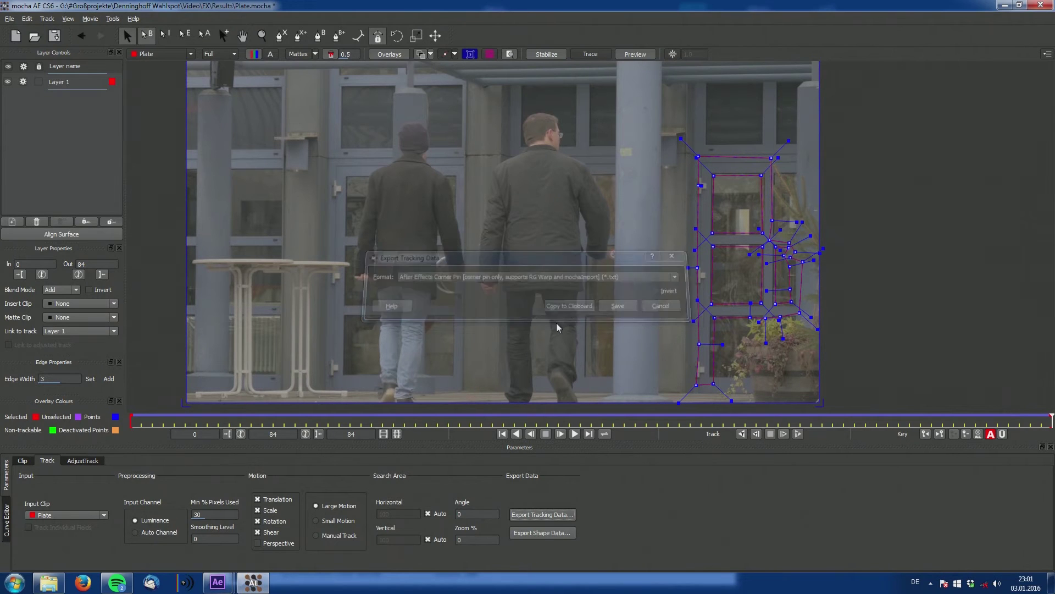
- Switch to After Effects and load the clipboard tracking data into MochaImport+, with Plate.mov as the tracked clip
{"action": "left_click", "coordinate": [225, 587]}
{"action": "left_click", "coordinate": [182, 543]}
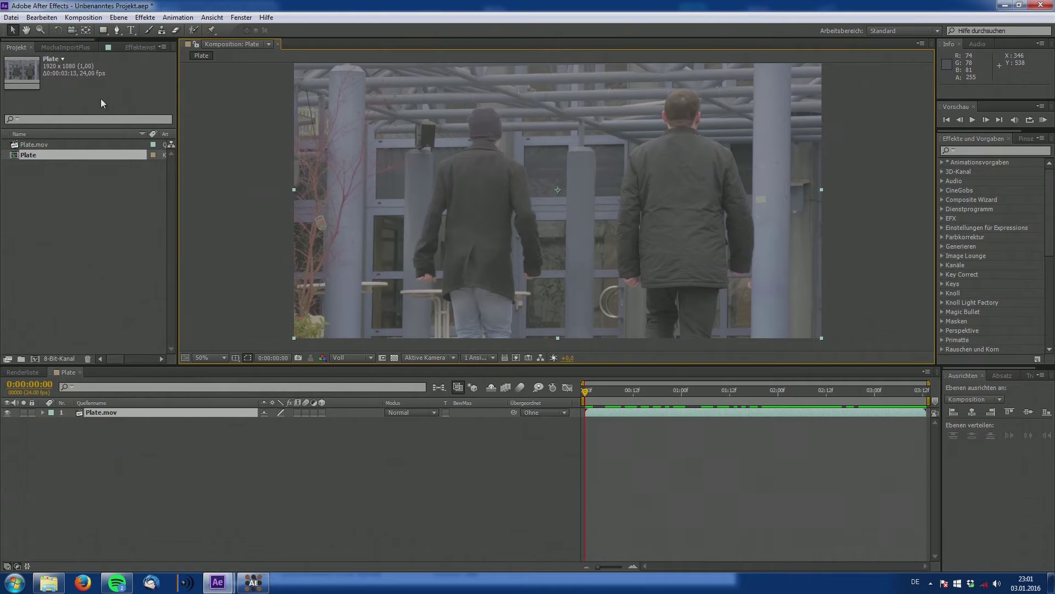
{"action": "left_click", "coordinate": [71, 48]}
{"action": "left_click_drag", "start_coordinate": [180, 164], "coordinate": [222, 152]}
{"action": "left_click", "coordinate": [156, 123]}
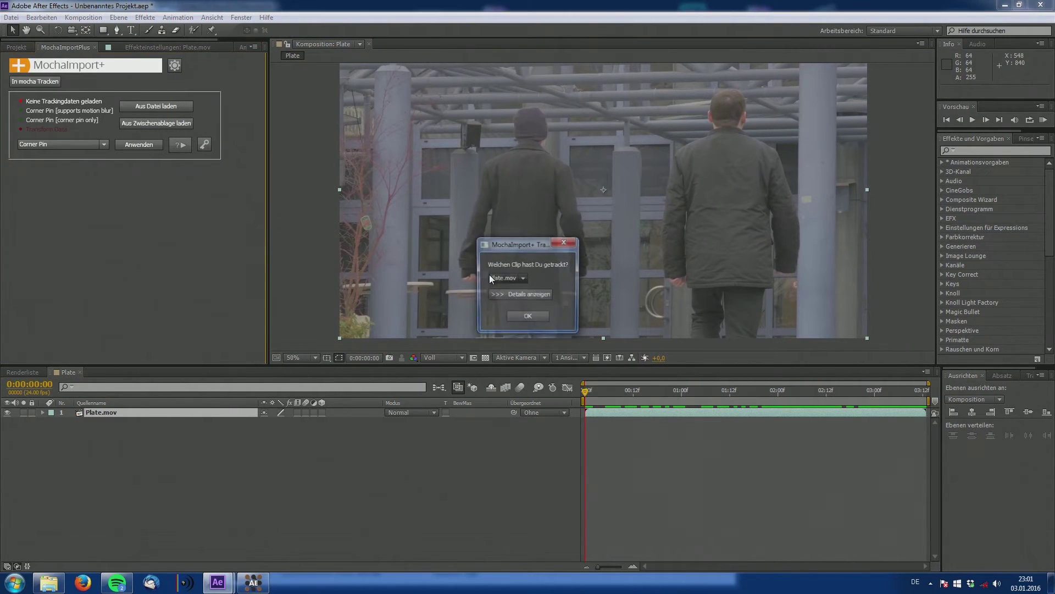
{"action": "left_click", "coordinate": [509, 279]}
{"action": "left_click", "coordinate": [506, 292]}
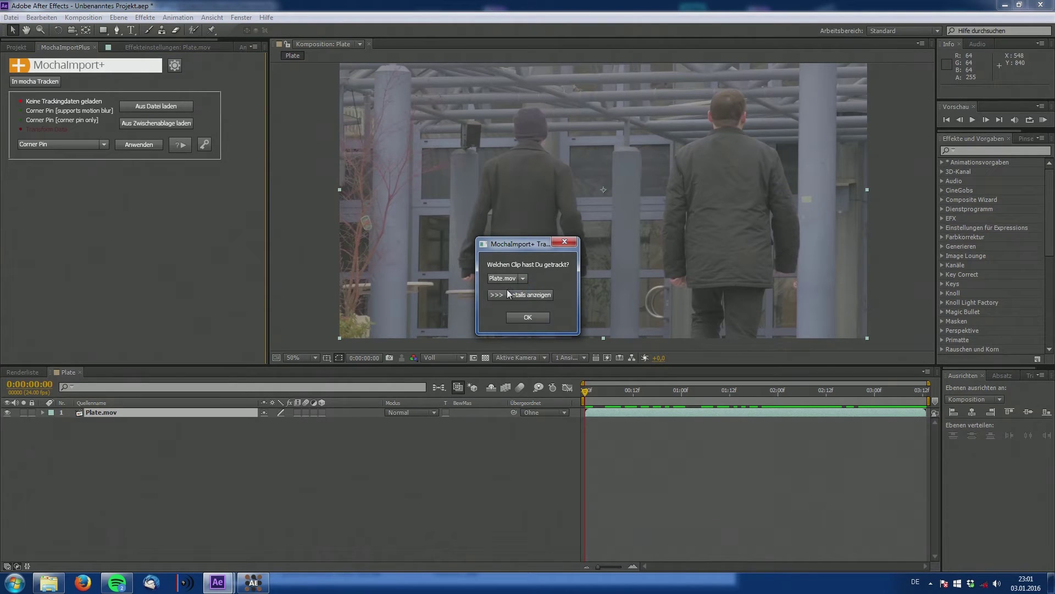
{"action": "left_click", "coordinate": [528, 317]}
- Choose Corner Pin as the MochaImport+ mode and narrow its panel to enlarge the composition view
{"action": "left_click", "coordinate": [44, 144]}
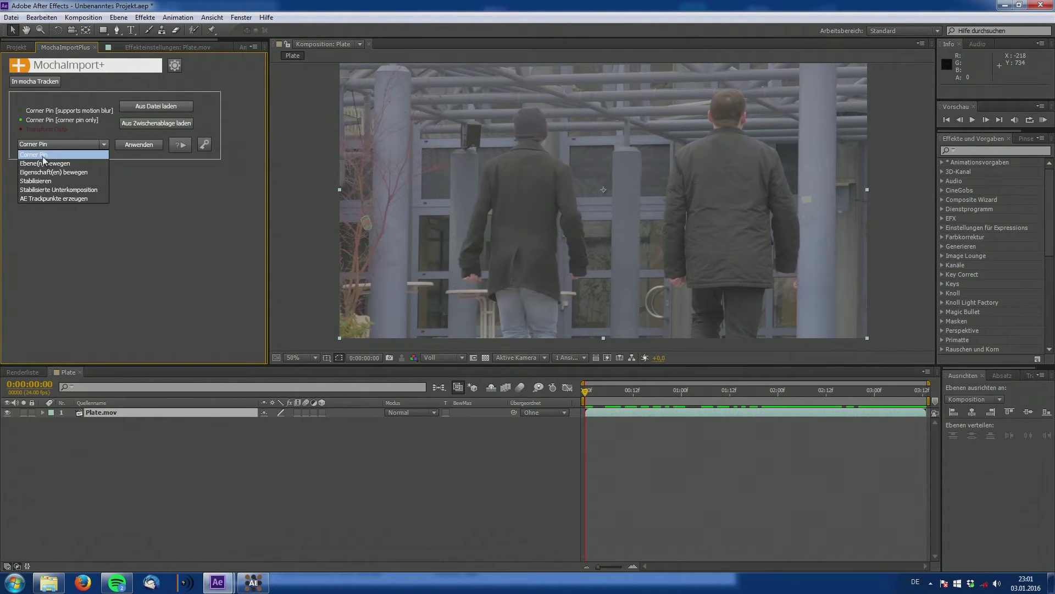
{"action": "left_click", "coordinate": [44, 157]}
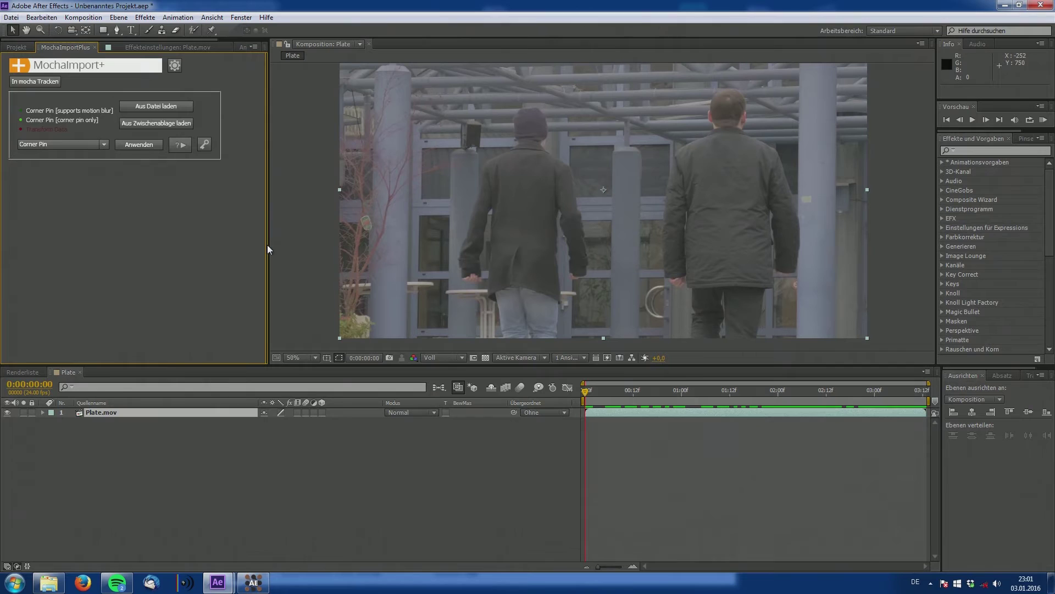
{"action": "left_click_drag", "start_coordinate": [267, 250], "coordinate": [216, 249]}
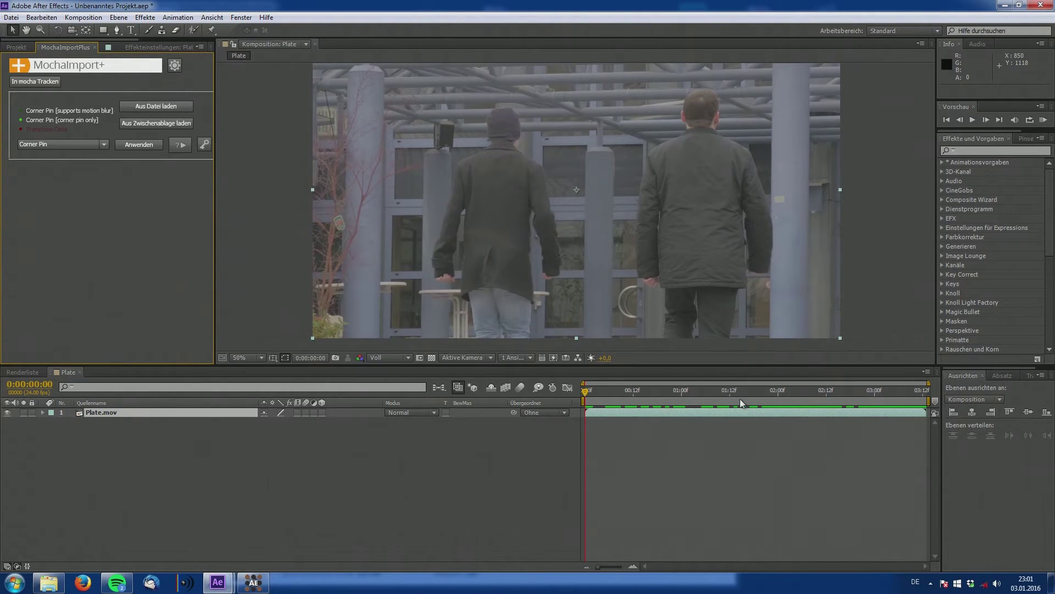
- Move the Plate composition to 0:00:03:12 and start saving that frame as a Photoshop file
{"action": "left_click_drag", "start_coordinate": [740, 398], "coordinate": [873, 408]}
{"action": "left_click_drag", "start_coordinate": [942, 405], "coordinate": [965, 402]}
{"action": "left_click_drag", "start_coordinate": [763, 320], "coordinate": [665, 306]}
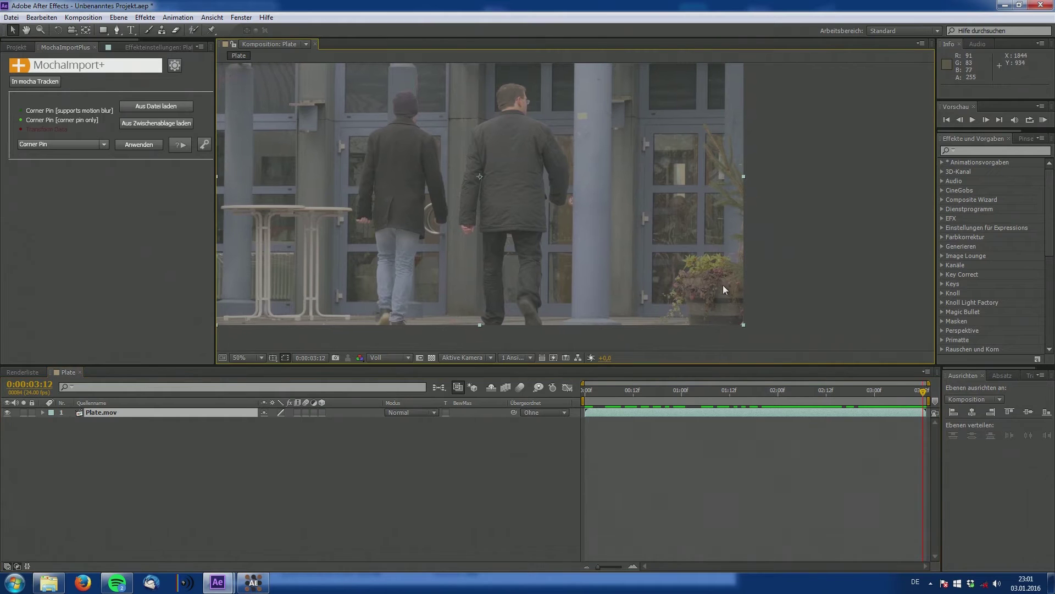
{"action": "scroll", "coordinate": [714, 240], "scroll_direction": "up", "scroll_amount": 1}
{"action": "left_click_drag", "start_coordinate": [716, 244], "coordinate": [584, 232]}
{"action": "scroll", "coordinate": [571, 236], "scroll_direction": "down", "scroll_amount": 1}
{"action": "left_click_drag", "start_coordinate": [495, 226], "coordinate": [603, 254]}
{"action": "left_click", "coordinate": [154, 108]}
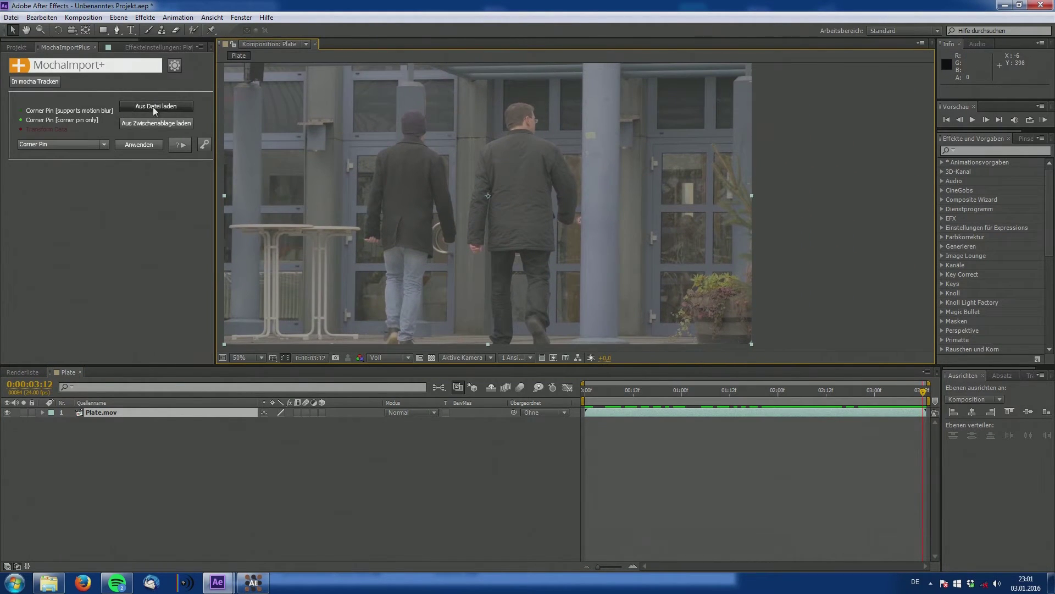
{"action": "left_click", "coordinate": [83, 17]}
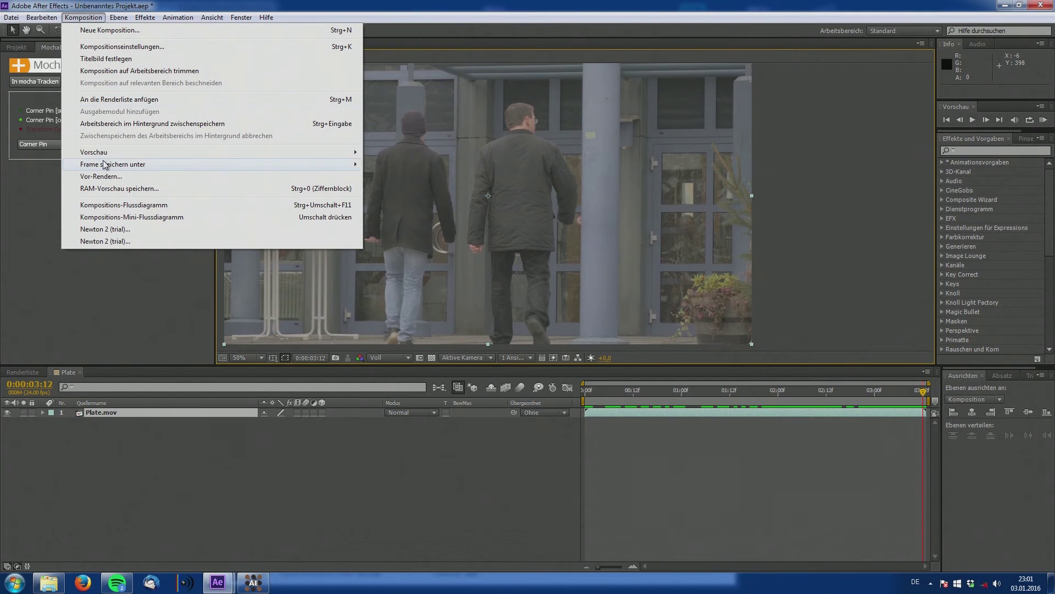
{"action": "mouse_move", "coordinate": [104, 164]}
{"action": "left_click", "coordinate": [439, 180]}
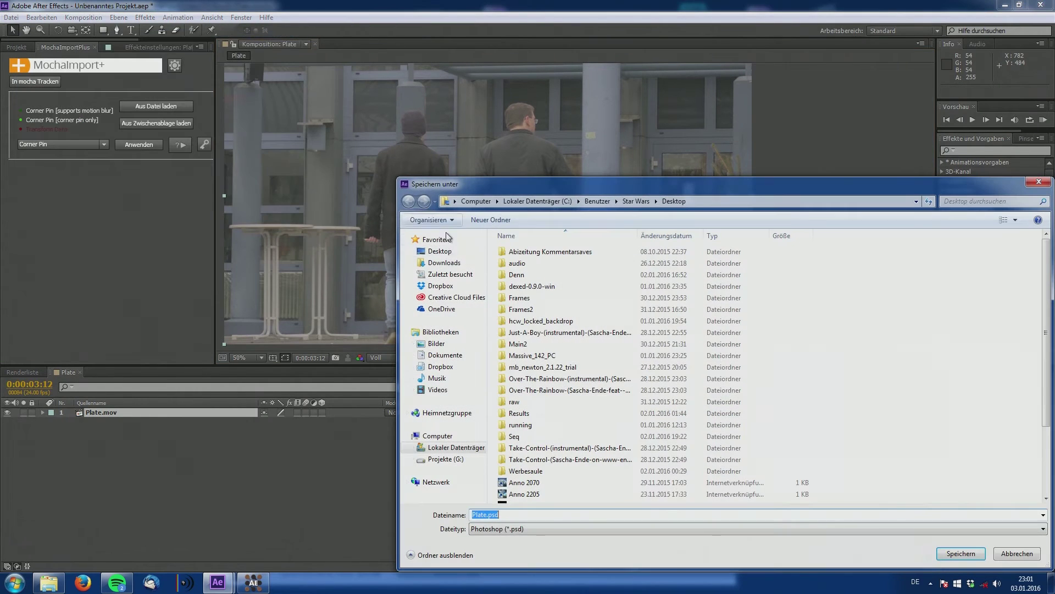
- Create a Cleanup folder inside the project's Video/FX folder on drive G: and save the frame there as Cleanplate.PSD
{"action": "left_click", "coordinate": [445, 459]}
{"action": "double_click", "coordinate": [527, 261]}
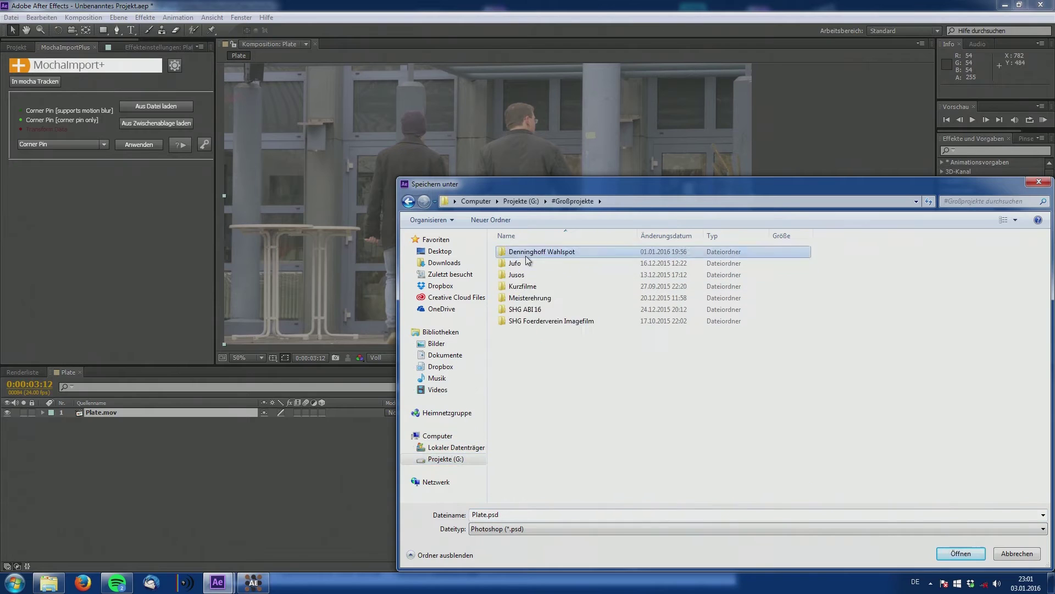
{"action": "double_click", "coordinate": [526, 256]}
{"action": "double_click", "coordinate": [542, 288]}
{"action": "double_click", "coordinate": [542, 289]}
{"action": "left_click", "coordinate": [478, 219]}
{"action": "type", "text": "Cleanup"}
{"action": "key", "text": "Return"}
{"action": "key", "text": "Return"}
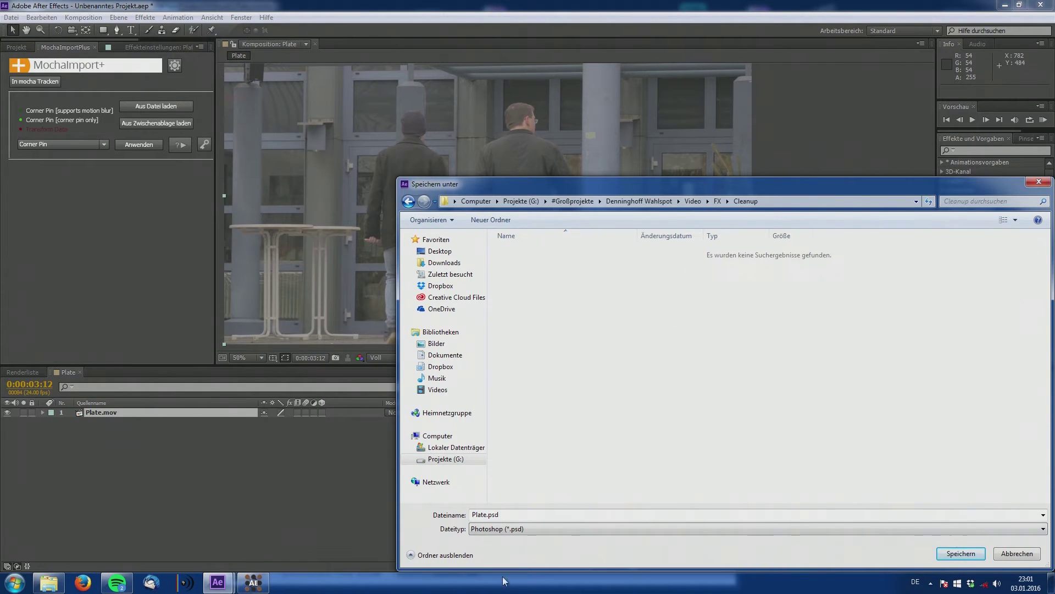
{"action": "type", "text": "Cleanpla"}
{"action": "key", "text": "Return"}
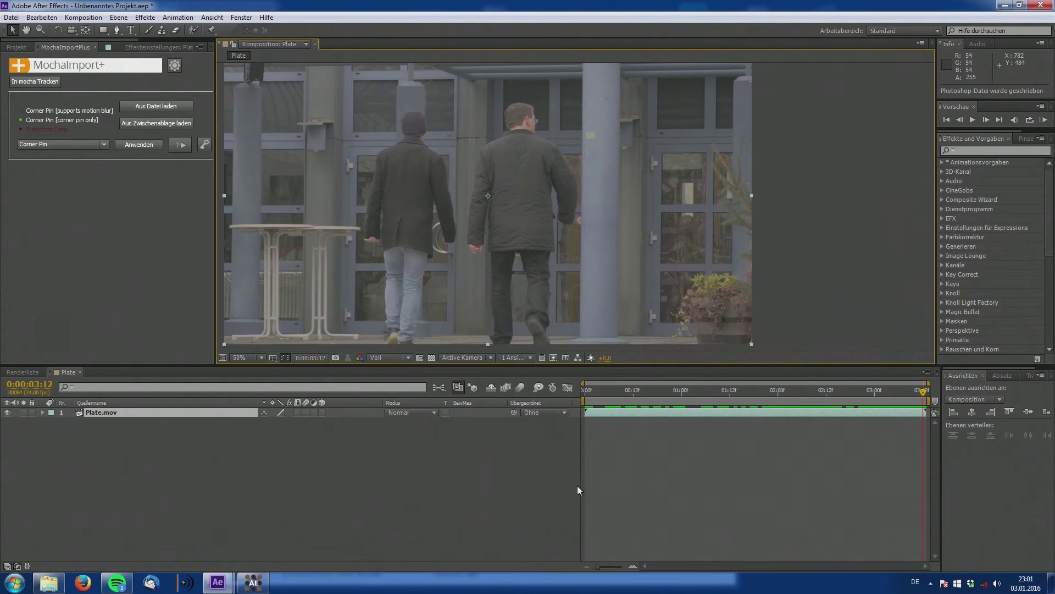
- Move the current time back to 0:00:01:01, with the glass door at the edge of the frame
{"action": "left_click_drag", "start_coordinate": [674, 233], "coordinate": [510, 206]}
{"action": "scroll", "coordinate": [554, 203], "scroll_direction": "up", "scroll_amount": 3}
{"action": "scroll", "coordinate": [517, 215], "scroll_direction": "down", "scroll_amount": 2}
{"action": "left_click_drag", "start_coordinate": [924, 390], "coordinate": [713, 387]}
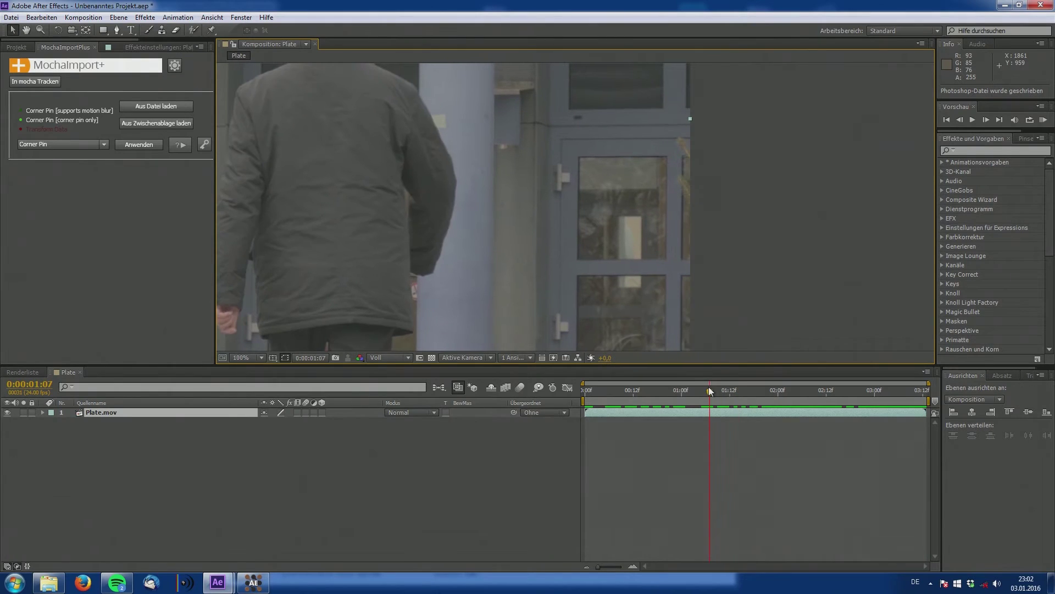
{"action": "left_click_drag", "start_coordinate": [657, 256], "coordinate": [632, 214]}
{"action": "left_click_drag", "start_coordinate": [713, 391], "coordinate": [686, 394]}
{"action": "scroll", "coordinate": [664, 300], "scroll_direction": "down", "scroll_amount": 2}
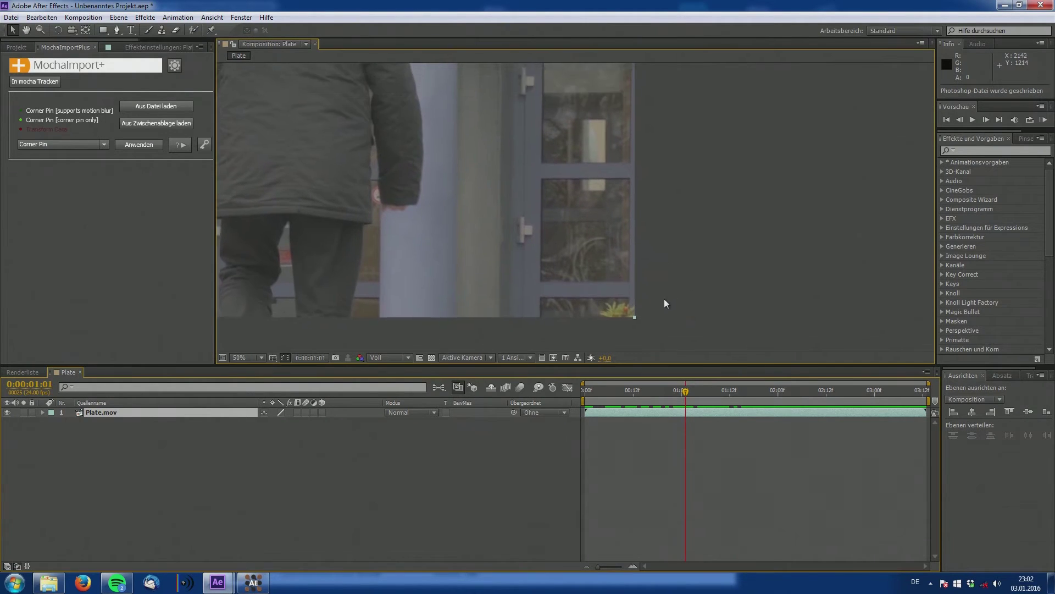
- Save the current frame as a Photoshop file named CleanFrame in the Cleanup folder
{"action": "left_click", "coordinate": [84, 18]}
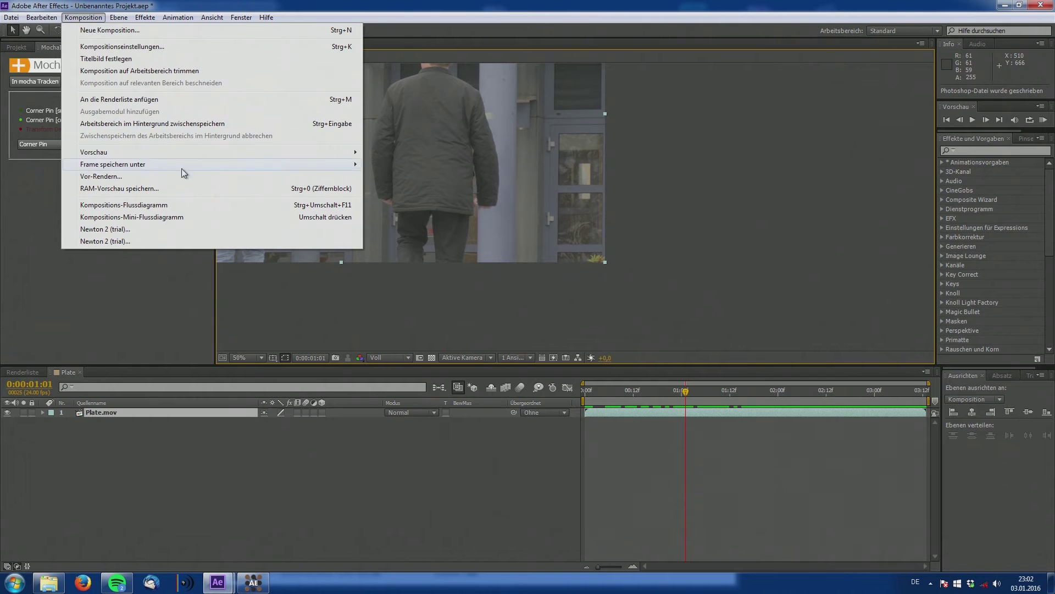
{"action": "mouse_move", "coordinate": [171, 165]}
{"action": "left_click", "coordinate": [434, 179]}
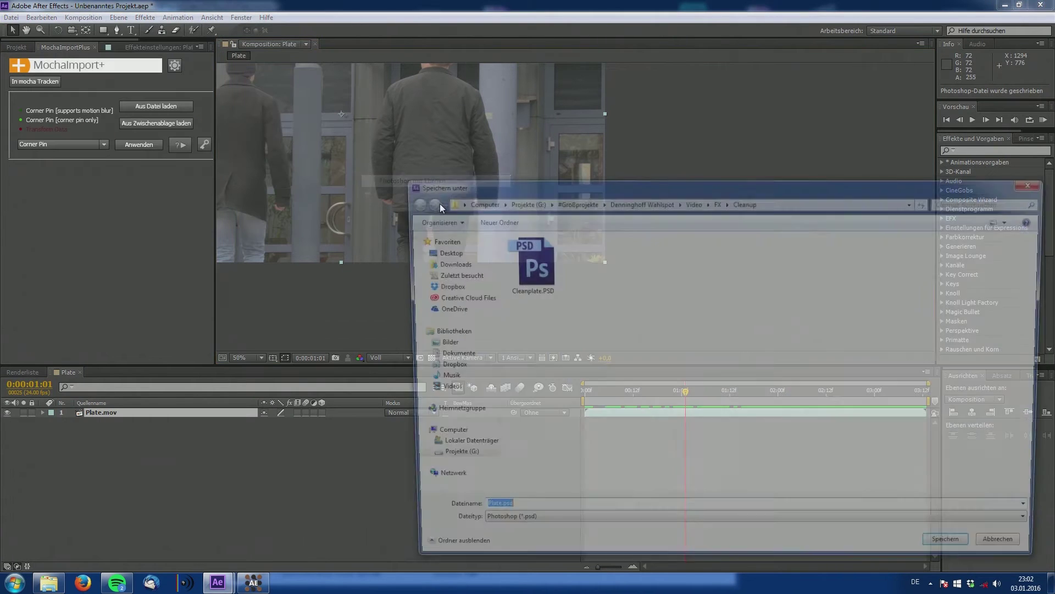
{"action": "type", "text": "Clean"}
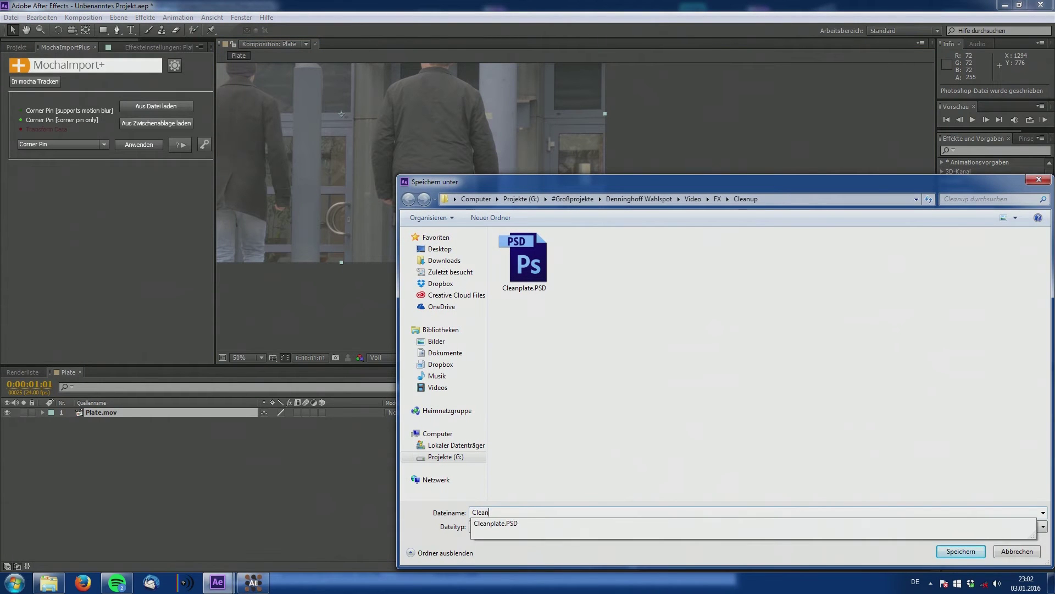
{"action": "type", "text": "Frame"}
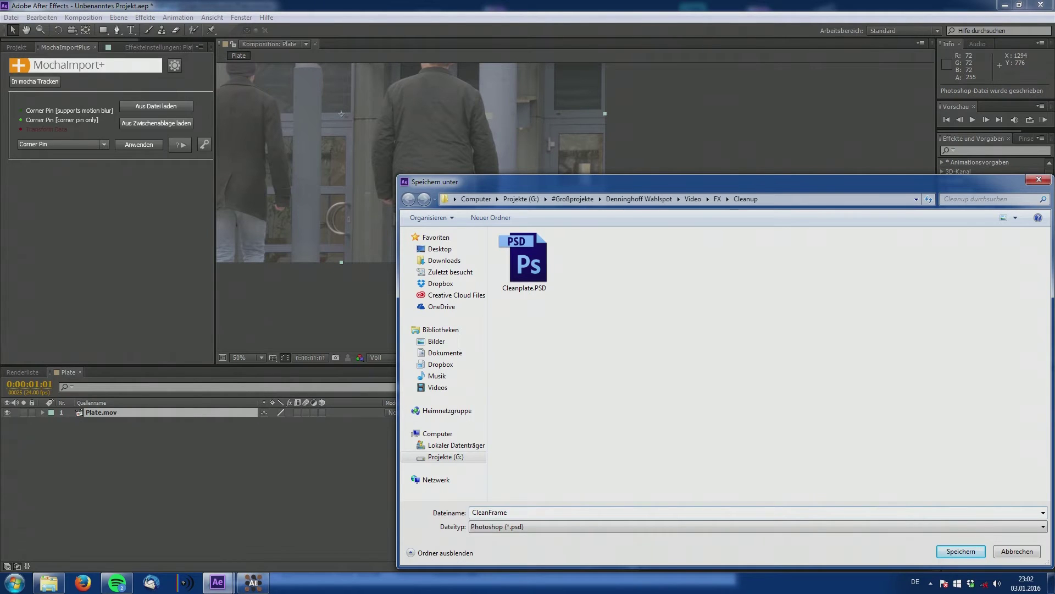
{"action": "key", "text": "Return"}
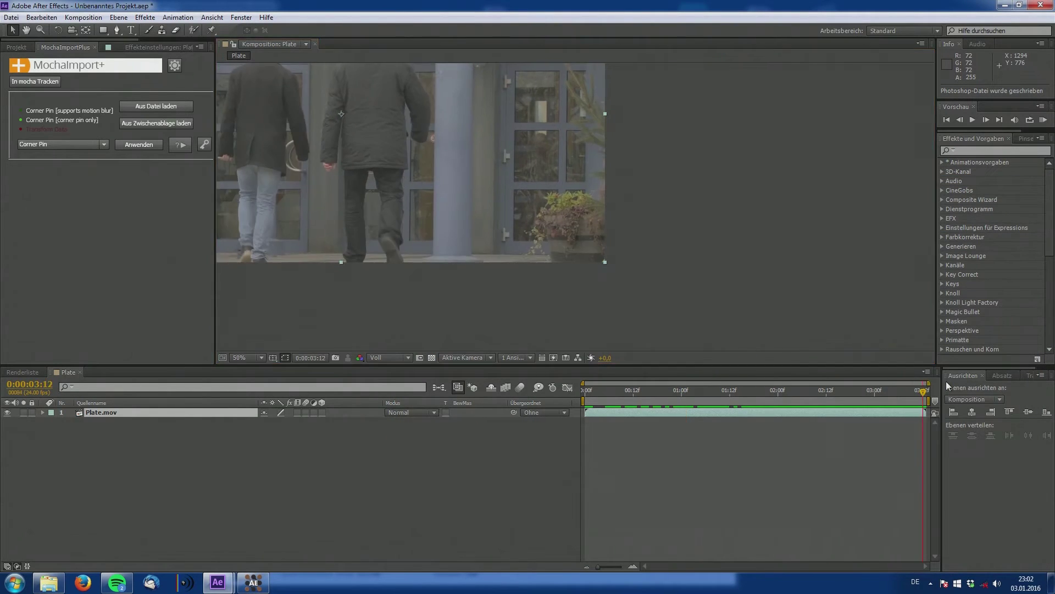
- Save the project as Cleanup_Window.aep in an AfterFx folder inside the project's Video/FX folder on drive G:
{"action": "key", "text": "ctrl+s"}
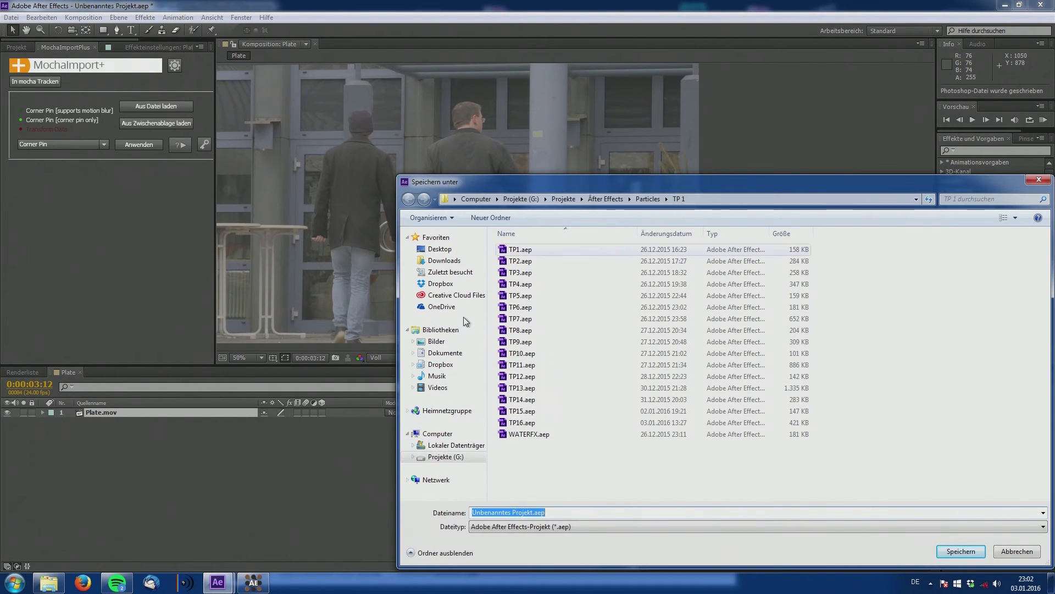
{"action": "left_click", "coordinate": [445, 457]}
{"action": "double_click", "coordinate": [550, 250]}
{"action": "double_click", "coordinate": [582, 261]}
{"action": "double_click", "coordinate": [590, 284]}
{"action": "double_click", "coordinate": [790, 255]}
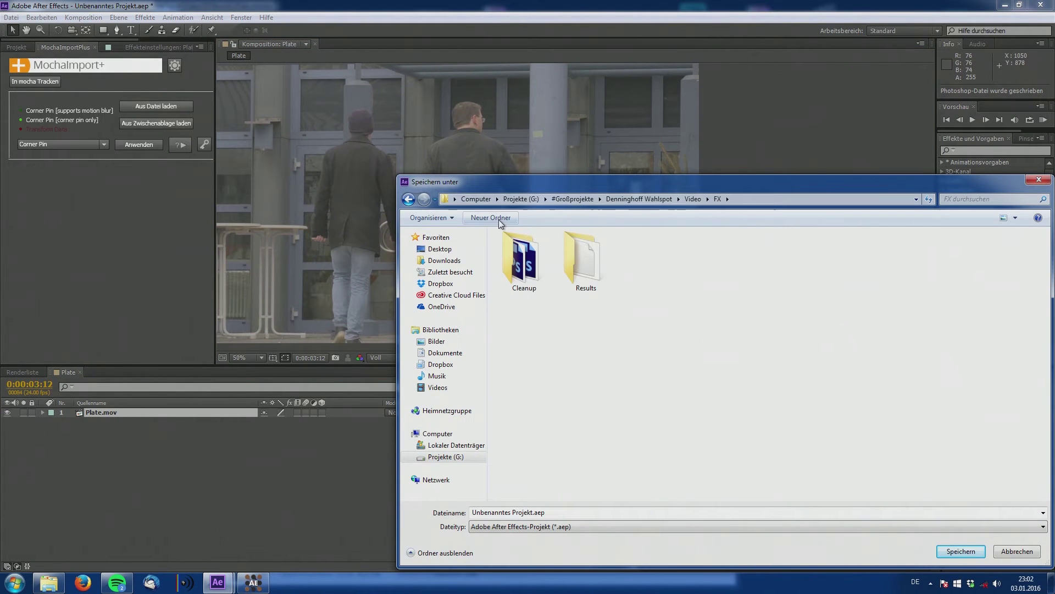
{"action": "double_click", "coordinate": [523, 259]}
{"action": "type", "text": "Clea"}
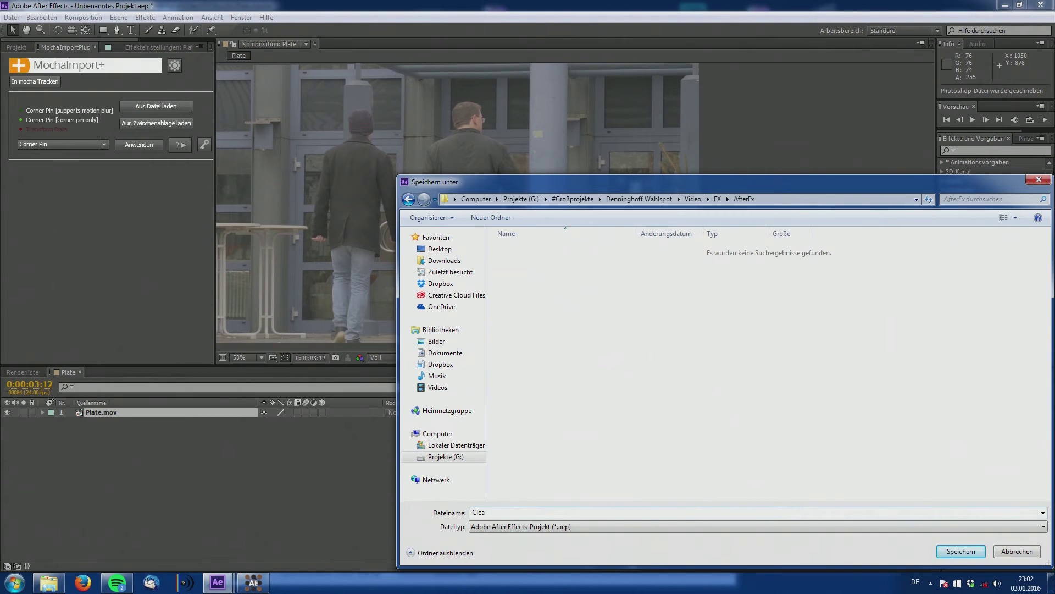
{"action": "type", "text": "nup_Window"}
{"action": "key", "text": "Return"}
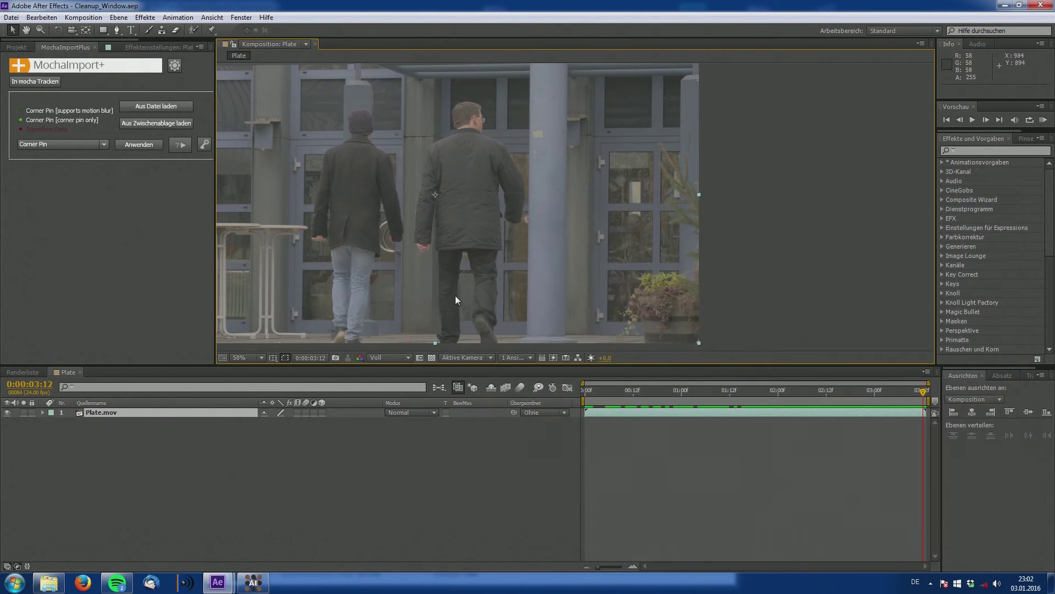
- Open Cleanplate.PSD from the FX/Cleanup folder in Photoshop and maximize the Photoshop window
{"action": "left_click_drag", "start_coordinate": [455, 299], "coordinate": [493, 304]}
{"action": "left_click", "coordinate": [49, 582]}
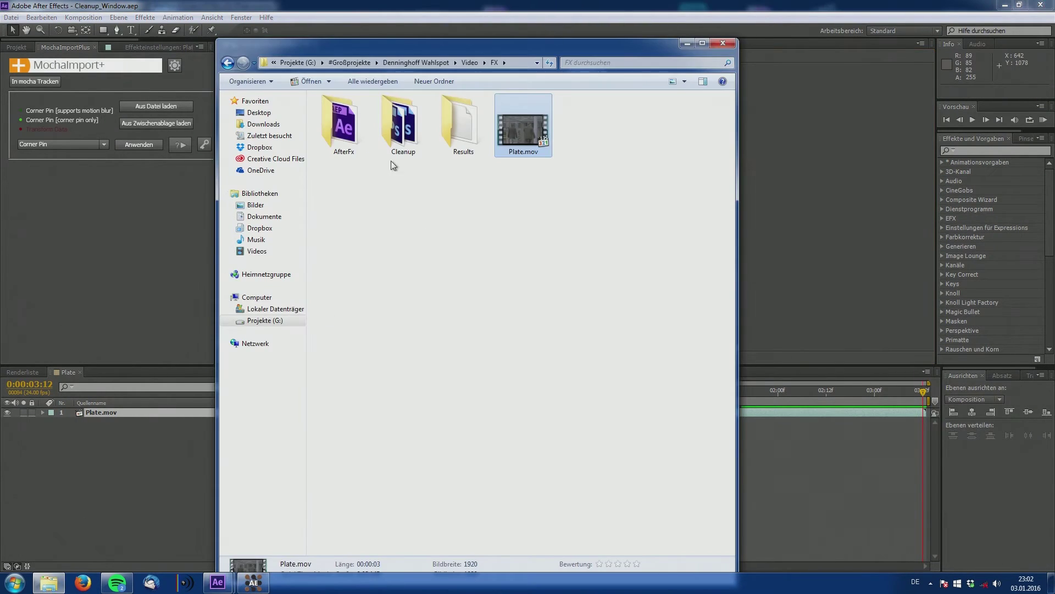
{"action": "double_click", "coordinate": [398, 144]}
{"action": "double_click", "coordinate": [402, 125]}
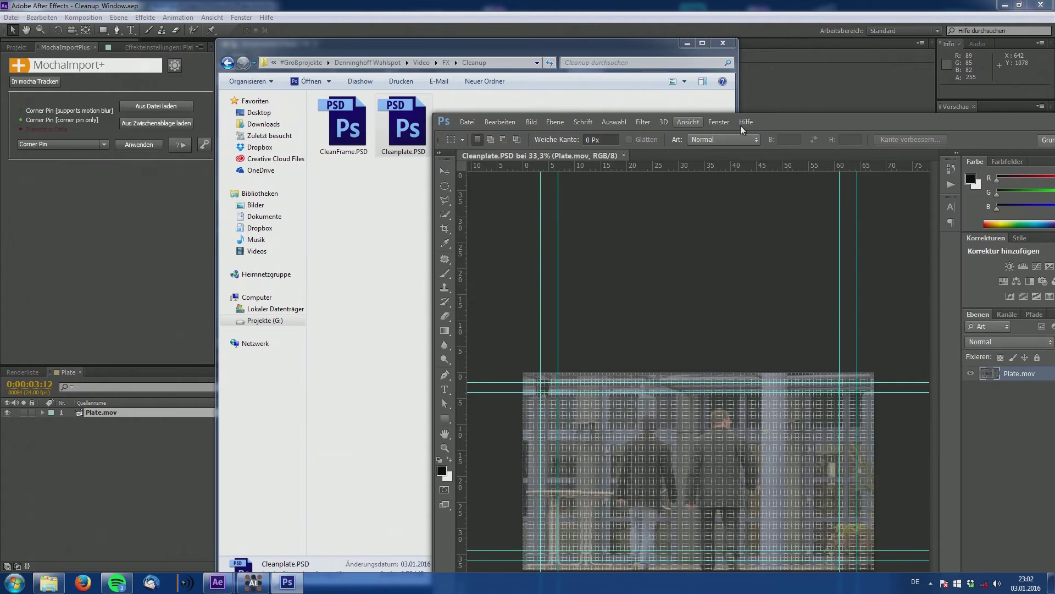
{"action": "double_click", "coordinate": [809, 121]}
- Hide the guides and grid over the Cleanplate image by turning off Extras
{"action": "left_click", "coordinate": [251, 7]}
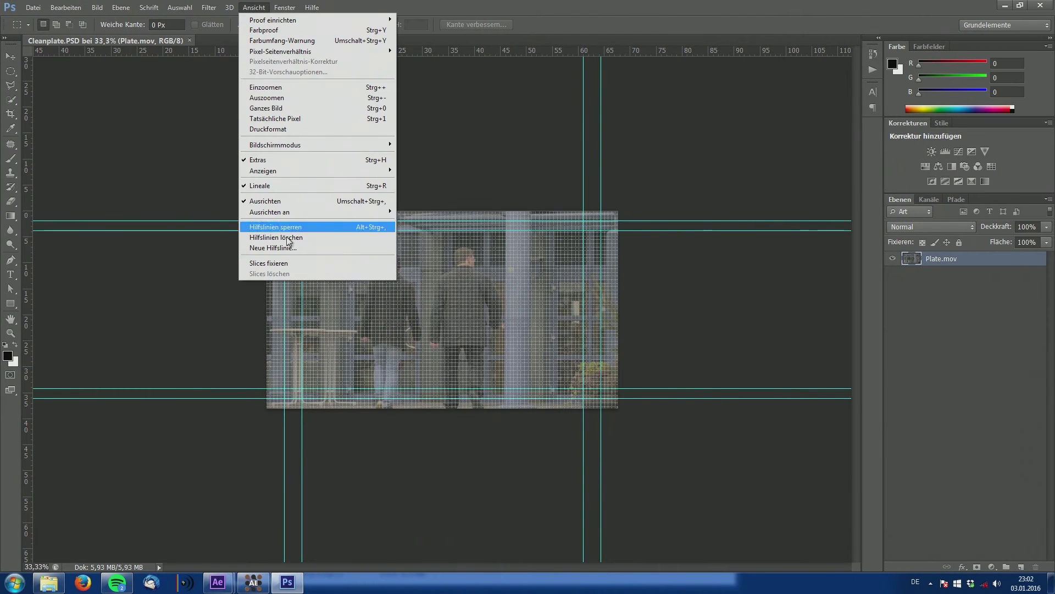
{"action": "left_click", "coordinate": [277, 159]}
{"action": "scroll", "coordinate": [565, 362], "scroll_direction": "up", "scroll_amount": 13}
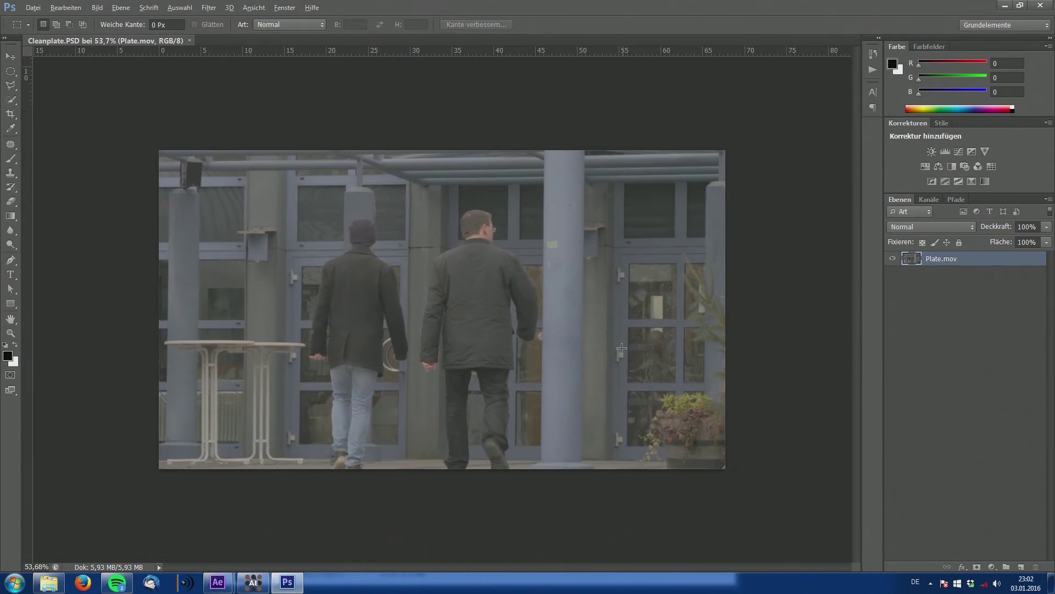
{"action": "scroll", "coordinate": [715, 406], "scroll_direction": "down", "scroll_amount": 1}
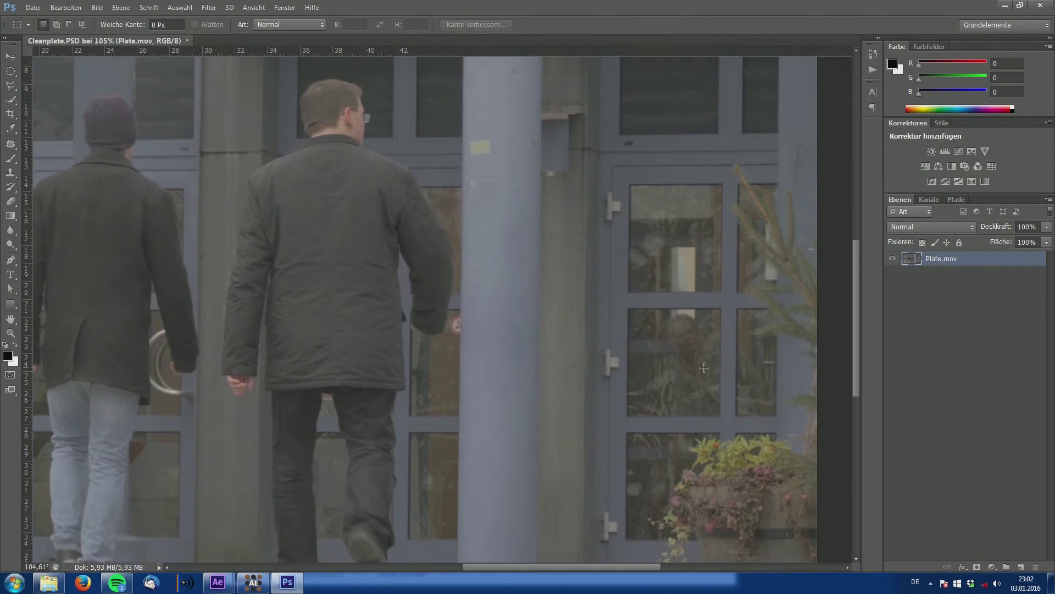
- Place CleanFrame.PSD from the Cleanup folder into the Cleanplate document
{"action": "left_click", "coordinate": [11, 55]}
{"action": "scroll", "coordinate": [328, 312], "scroll_direction": "down", "scroll_amount": 1}
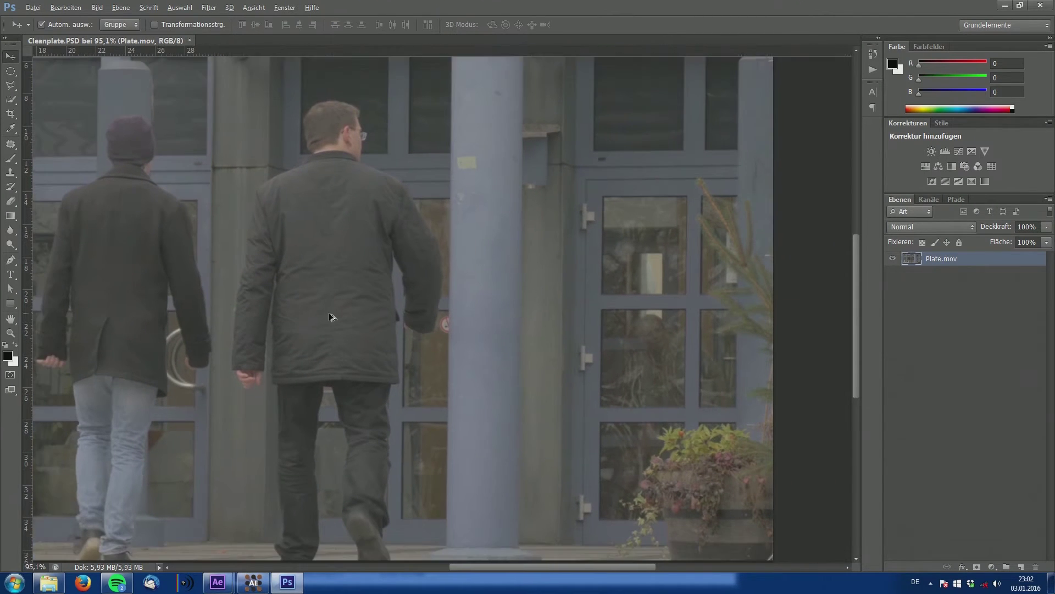
{"action": "scroll", "coordinate": [306, 281], "scroll_direction": "down", "scroll_amount": 2}
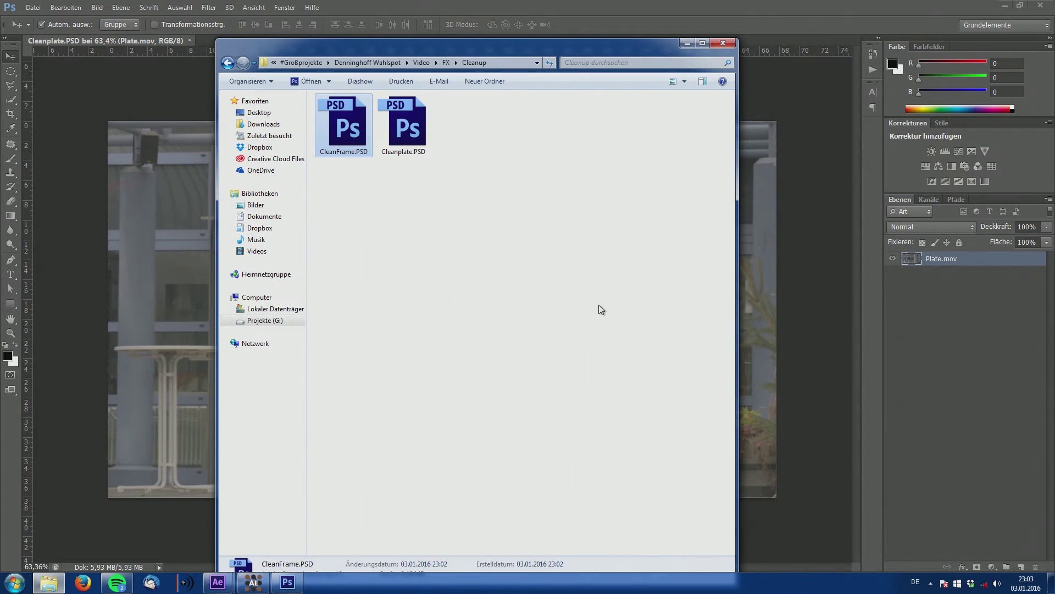
{"action": "left_click_drag", "start_coordinate": [341, 140], "coordinate": [233, 269]}
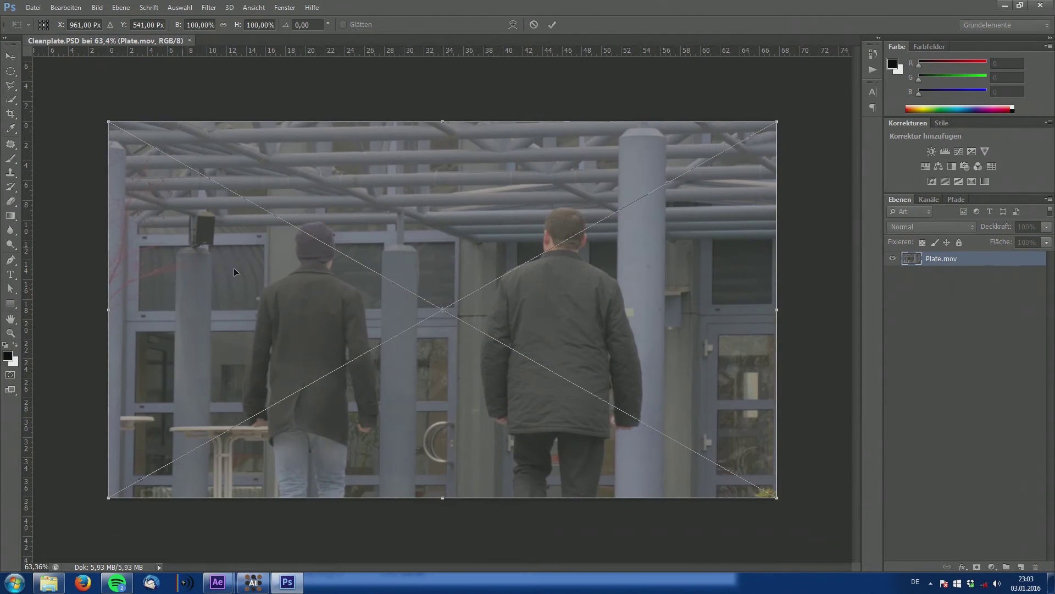
- Enlarge the placed CleanFrame layer to about 133% and lower its opacity to 74% to see the plate beneath
{"action": "left_click_drag", "start_coordinate": [665, 317], "coordinate": [569, 279]}
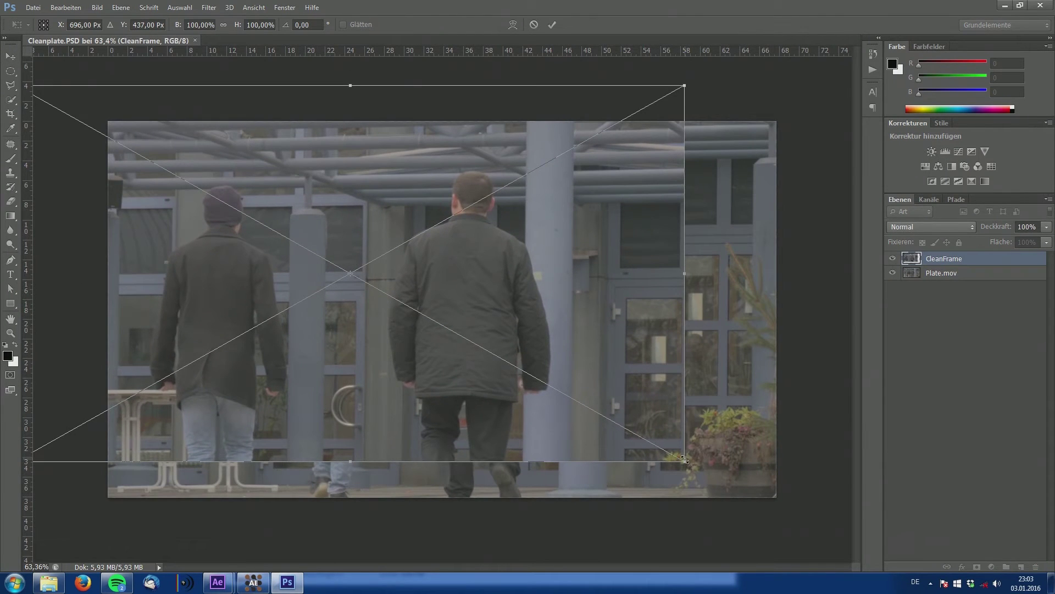
{"action": "left_click_drag", "start_coordinate": [685, 459], "coordinate": [782, 516]}
{"action": "left_click_drag", "start_coordinate": [673, 361], "coordinate": [627, 338]}
{"action": "left_click_drag", "start_coordinate": [1001, 229], "coordinate": [989, 229]}
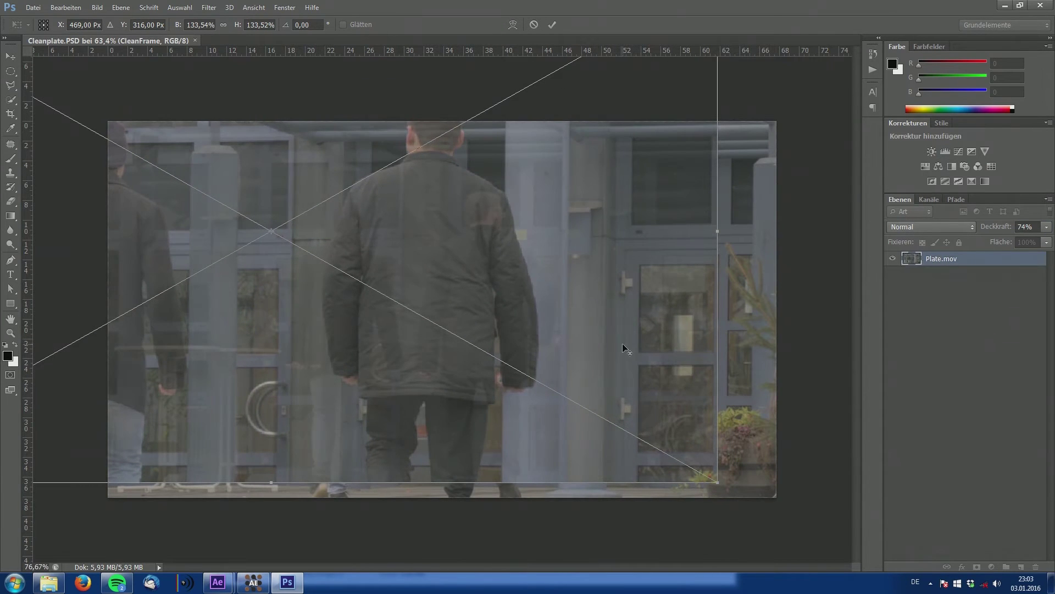
- Scale the CleanFrame layer down to about 124% and shift it towards the plate's glass door
{"action": "scroll", "coordinate": [623, 343], "scroll_direction": "up", "scroll_amount": 3}
{"action": "left_click_drag", "start_coordinate": [683, 330], "coordinate": [719, 330]}
{"action": "scroll", "coordinate": [717, 318], "scroll_direction": "down", "scroll_amount": 3}
{"action": "scroll", "coordinate": [717, 321], "scroll_direction": "up", "scroll_amount": 2}
{"action": "left_click_drag", "start_coordinate": [811, 514], "coordinate": [788, 500]}
{"action": "left_click_drag", "start_coordinate": [719, 422], "coordinate": [737, 417]}
{"action": "left_click_drag", "start_coordinate": [805, 496], "coordinate": [789, 483]}
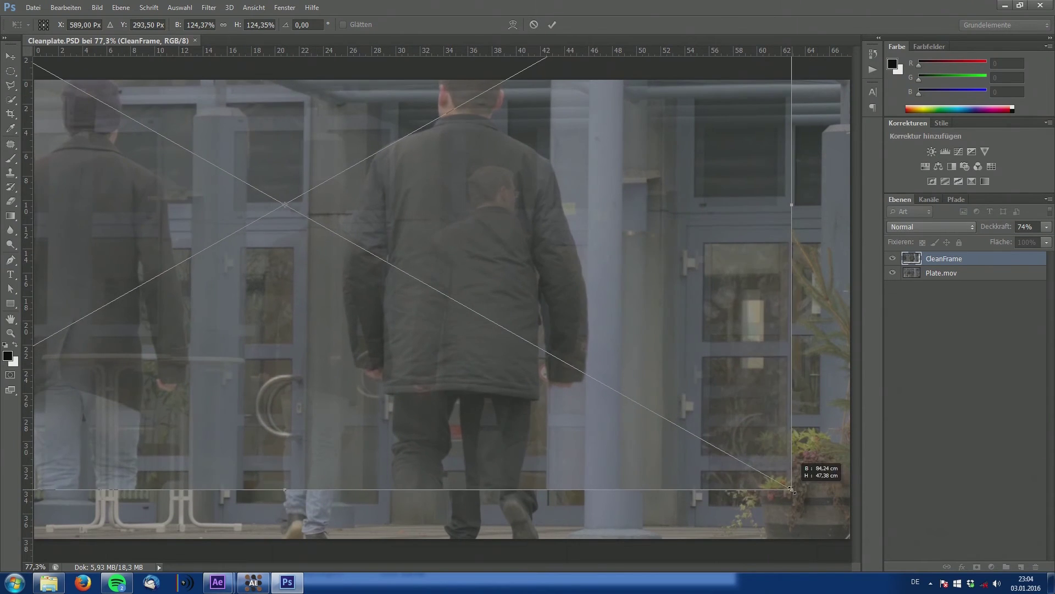
{"action": "left_click_drag", "start_coordinate": [745, 435], "coordinate": [722, 428]}
- Reduce the CleanFrame layer to about 102% and move it over the glass door beside the plant pot
{"action": "left_click_drag", "start_coordinate": [766, 473], "coordinate": [702, 443]}
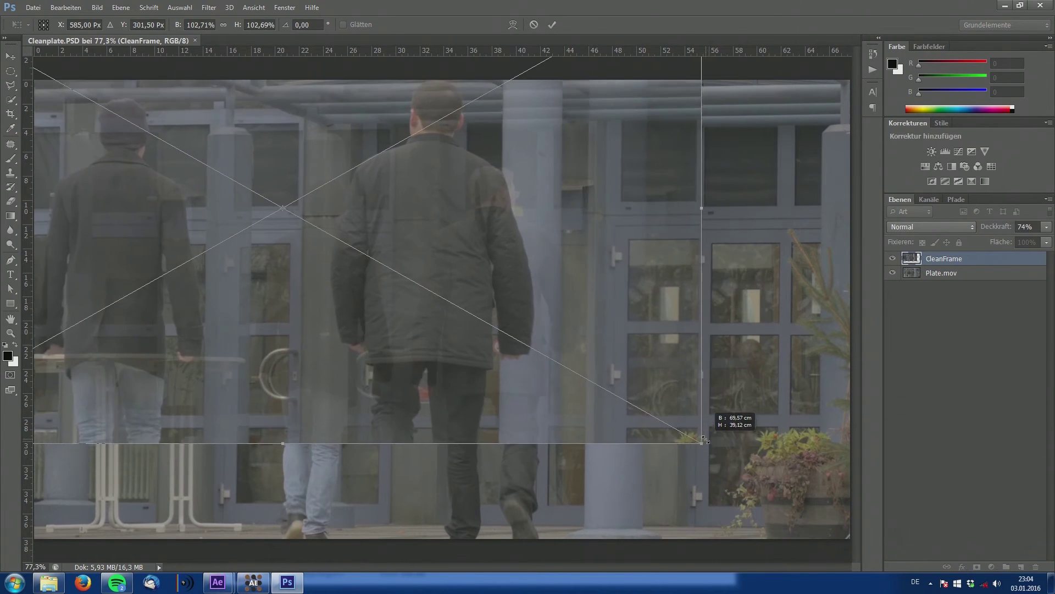
{"action": "left_click_drag", "start_coordinate": [659, 387], "coordinate": [743, 385]}
{"action": "left_click_drag", "start_coordinate": [786, 445], "coordinate": [763, 413]}
{"action": "scroll", "coordinate": [782, 399], "scroll_direction": "up", "scroll_amount": 6}
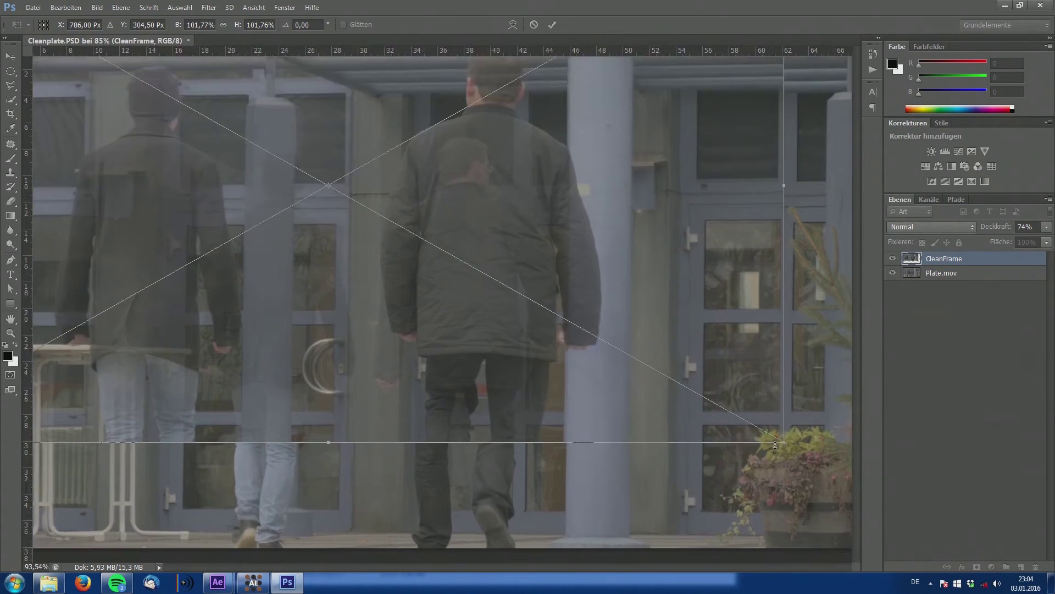
- Fine-tune the CleanFrame layer to about 101.4% over the door and set its opacity to 64%
{"action": "left_click_drag", "start_coordinate": [994, 226], "coordinate": [964, 248]}
{"action": "scroll", "coordinate": [632, 357], "scroll_direction": "down", "scroll_amount": 5}
{"action": "left_click_drag", "start_coordinate": [705, 438], "coordinate": [702, 436]}
{"action": "scroll", "coordinate": [638, 379], "scroll_direction": "up", "scroll_amount": 2}
{"action": "left_click_drag", "start_coordinate": [700, 377], "coordinate": [704, 379]}
{"action": "left_click_drag", "start_coordinate": [999, 227], "coordinate": [979, 229]}
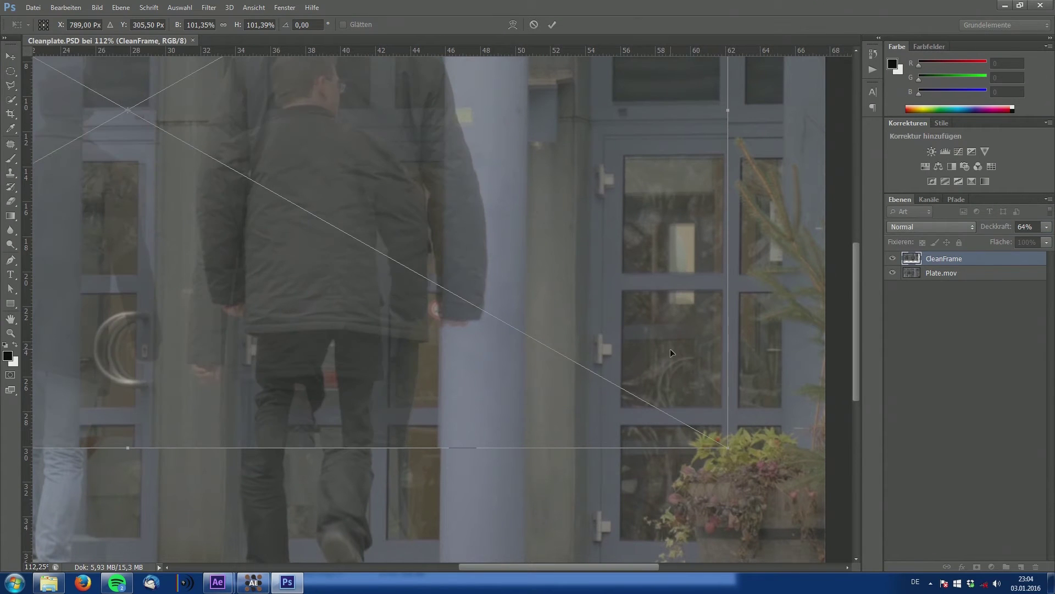
- Scale the CleanFrame layer to about 99%, align its panes with the plate's door, and commit it at 100% opacity
{"action": "left_click_drag", "start_coordinate": [670, 352], "coordinate": [671, 355]}
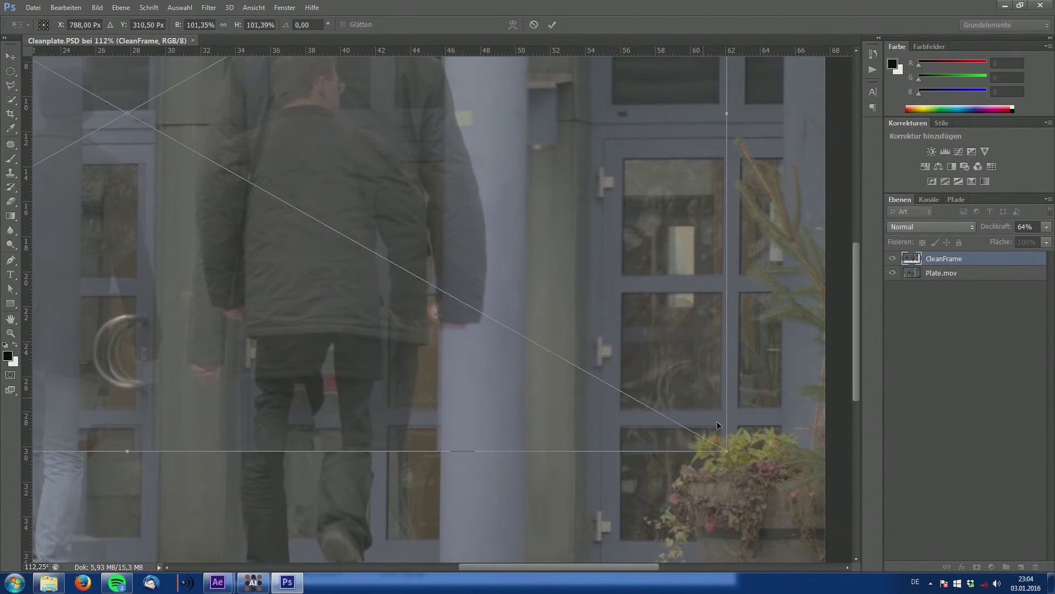
{"action": "left_click_drag", "start_coordinate": [727, 454], "coordinate": [712, 443]}
{"action": "left_click_drag", "start_coordinate": [657, 394], "coordinate": [669, 397]}
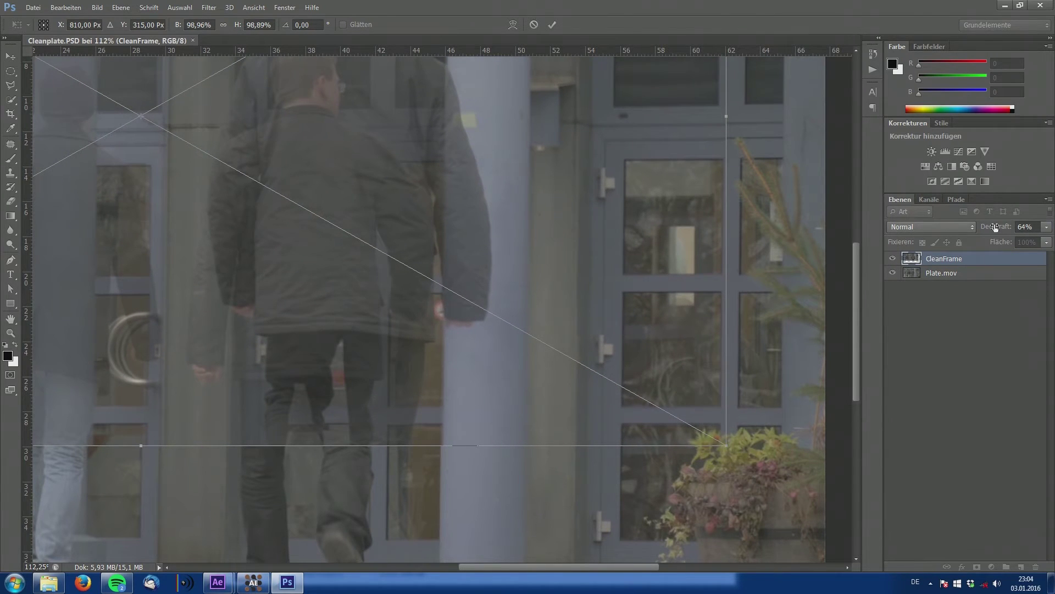
{"action": "left_click_drag", "start_coordinate": [996, 227], "coordinate": [1052, 213]}
{"action": "double_click", "coordinate": [632, 250]}
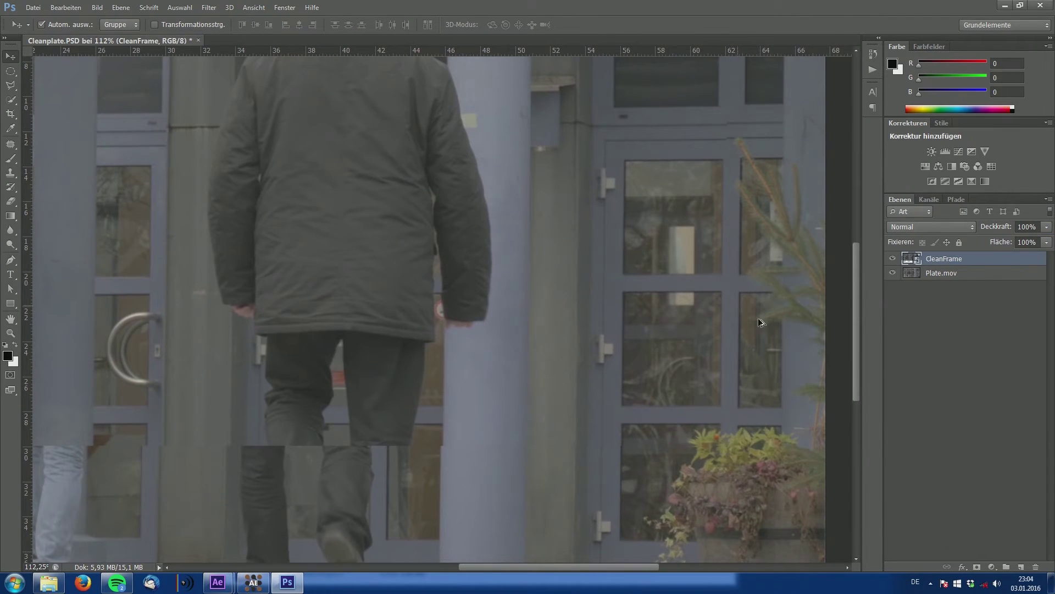
- Toggle the CleanFrame layer off and on to compare its door alignment with the plate
{"action": "scroll", "coordinate": [765, 325], "scroll_direction": "down", "scroll_amount": 8}
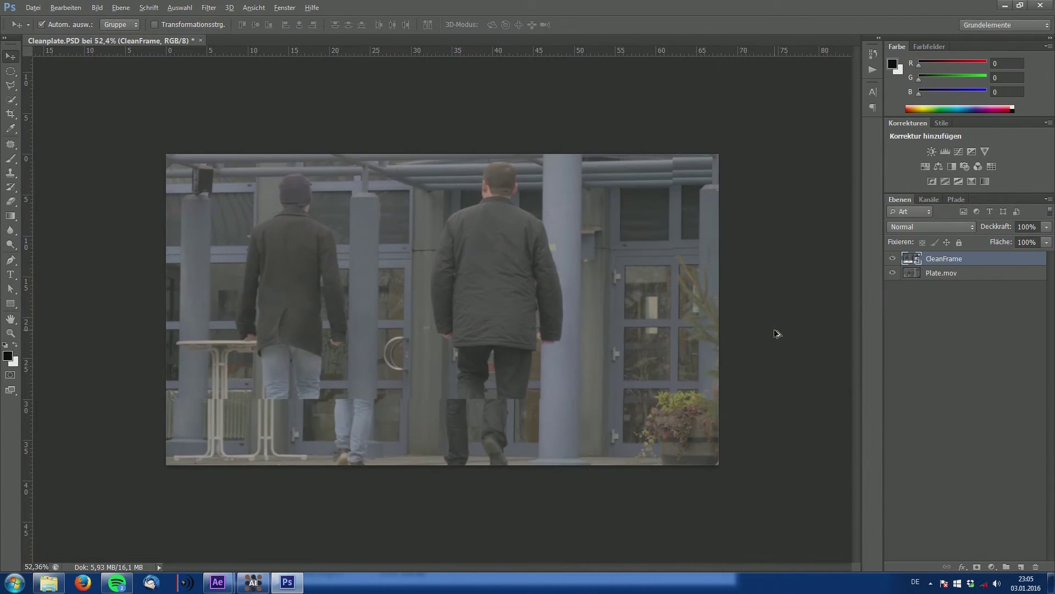
{"action": "left_click", "coordinate": [892, 259]}
{"action": "left_click", "coordinate": [892, 259]}
{"action": "scroll", "coordinate": [687, 412], "scroll_direction": "up", "scroll_amount": 4}
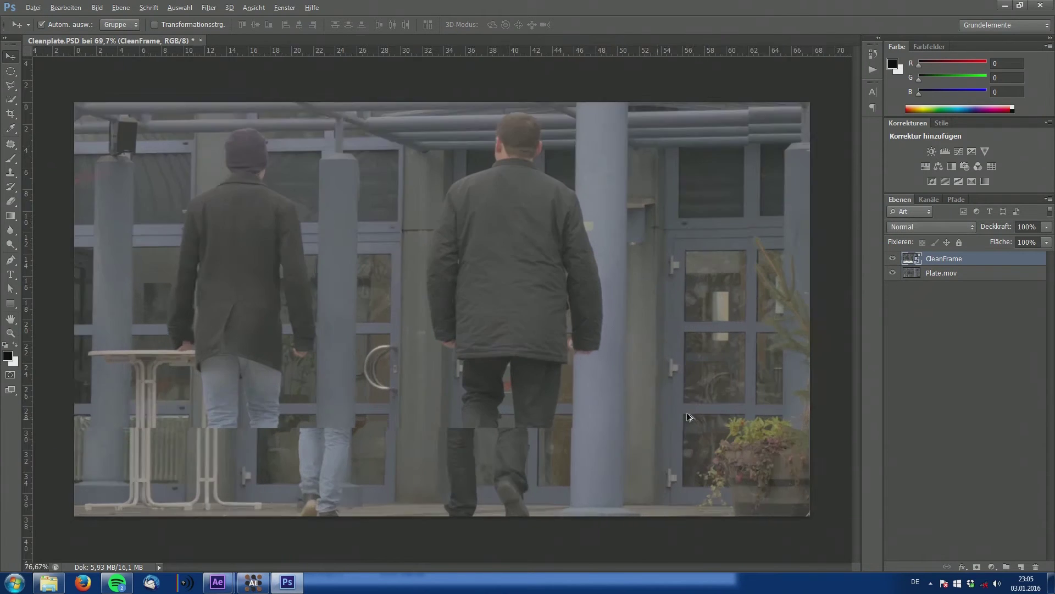
- Add a black layer mask that hides the whole CleanFrame layer
{"action": "left_click", "coordinate": [976, 566], "text": "alt"}
{"action": "left_click_drag", "start_coordinate": [780, 448], "coordinate": [586, 439]}
{"action": "scroll", "coordinate": [615, 431], "scroll_direction": "up", "scroll_amount": 2}
{"action": "scroll", "coordinate": [616, 434], "scroll_direction": "up", "scroll_amount": 2}
{"action": "scroll", "coordinate": [593, 436], "scroll_direction": "down", "scroll_amount": 1}
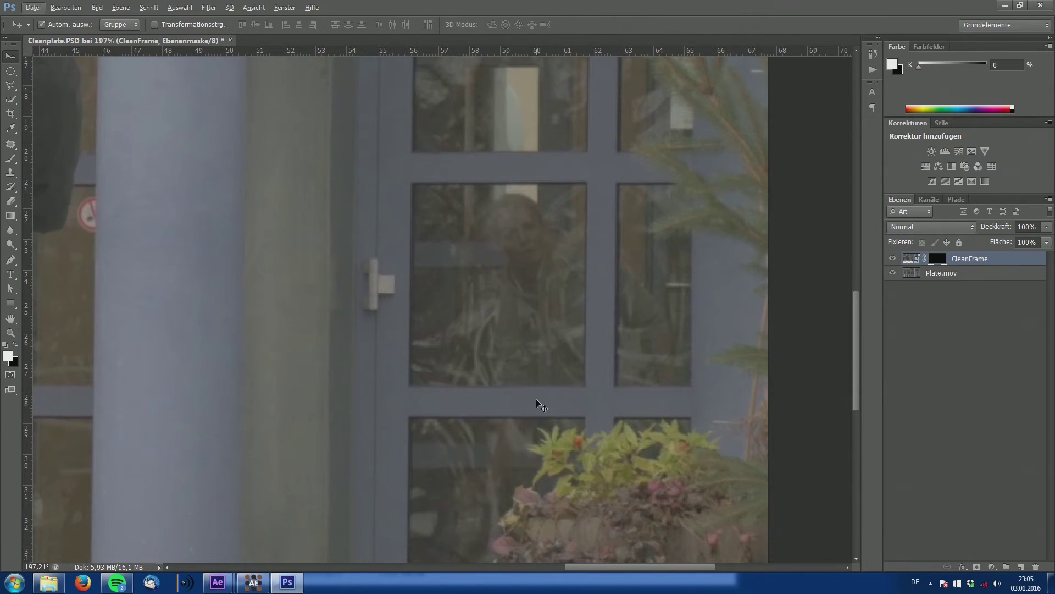
{"action": "scroll", "coordinate": [439, 248], "scroll_direction": "up", "scroll_amount": 1}
- Outline the door's large middle glass pane, where the person's reflection shows, with a four-cornered Polygonal Lasso selection
{"action": "key", "text": "l"}
{"action": "scroll", "coordinate": [418, 229], "scroll_direction": "up", "scroll_amount": 1}
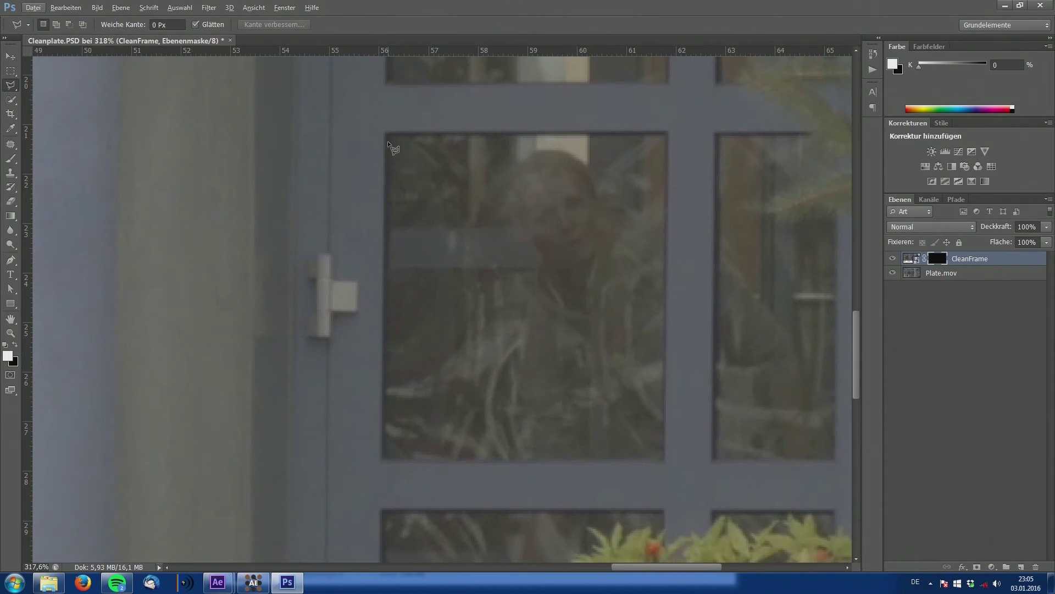
{"action": "left_click", "coordinate": [390, 137]}
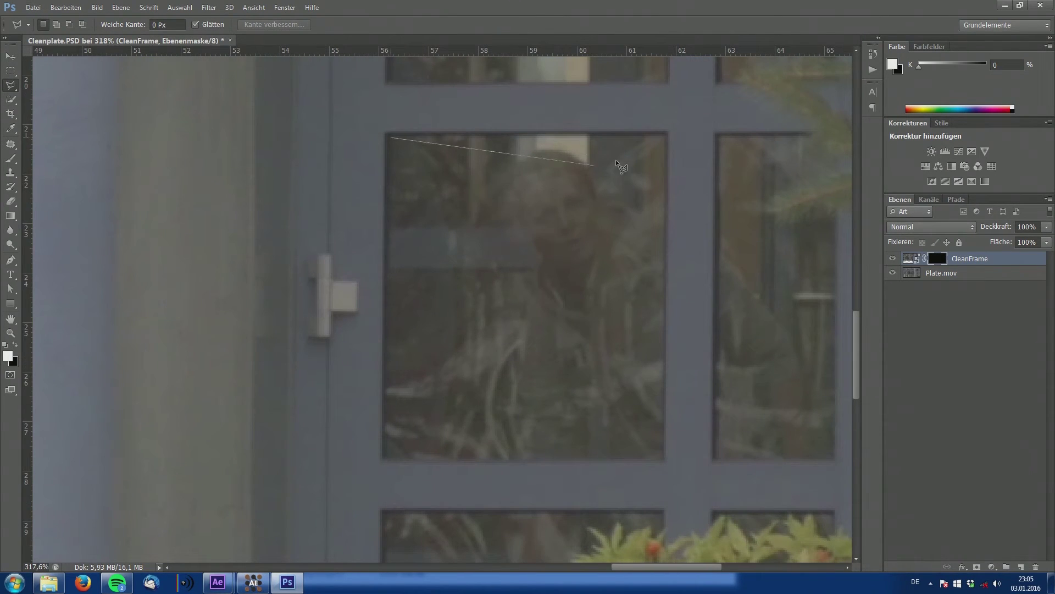
{"action": "left_click", "coordinate": [664, 134]}
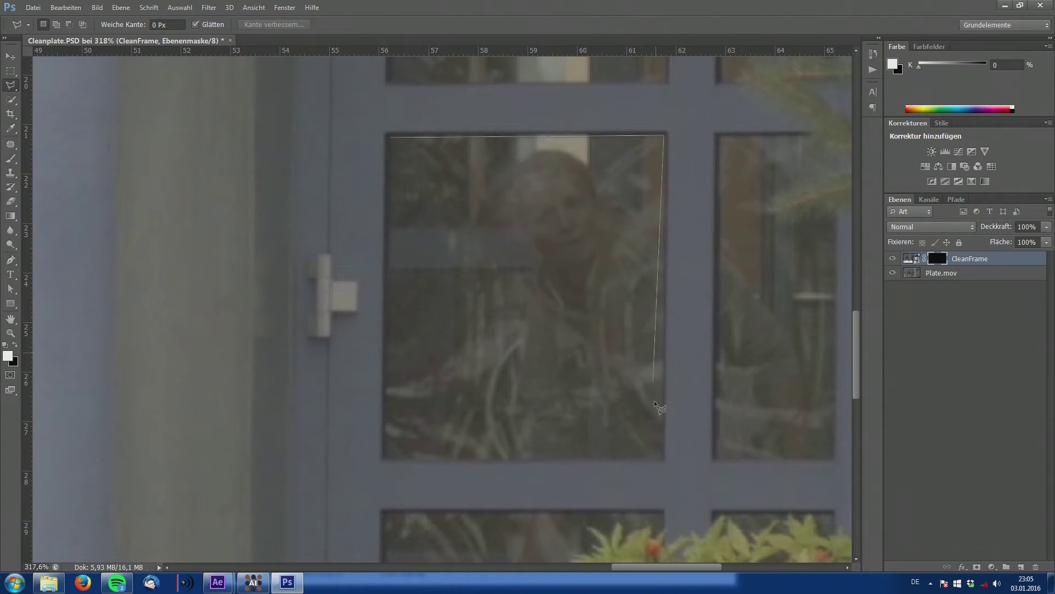
{"action": "left_click", "coordinate": [664, 457]}
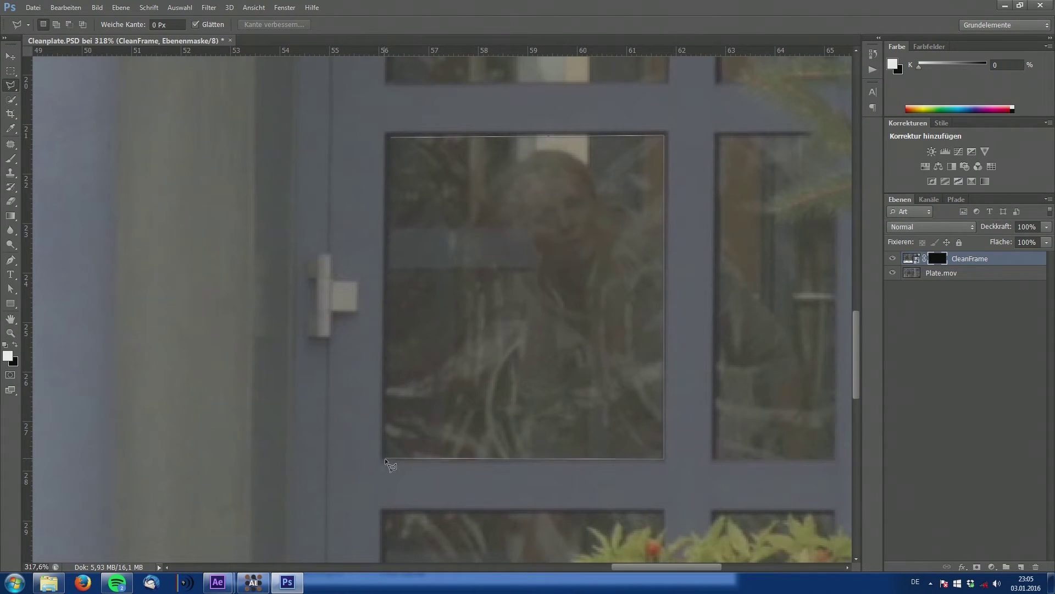
{"action": "left_click", "coordinate": [385, 459]}
{"action": "left_click", "coordinate": [395, 132]}
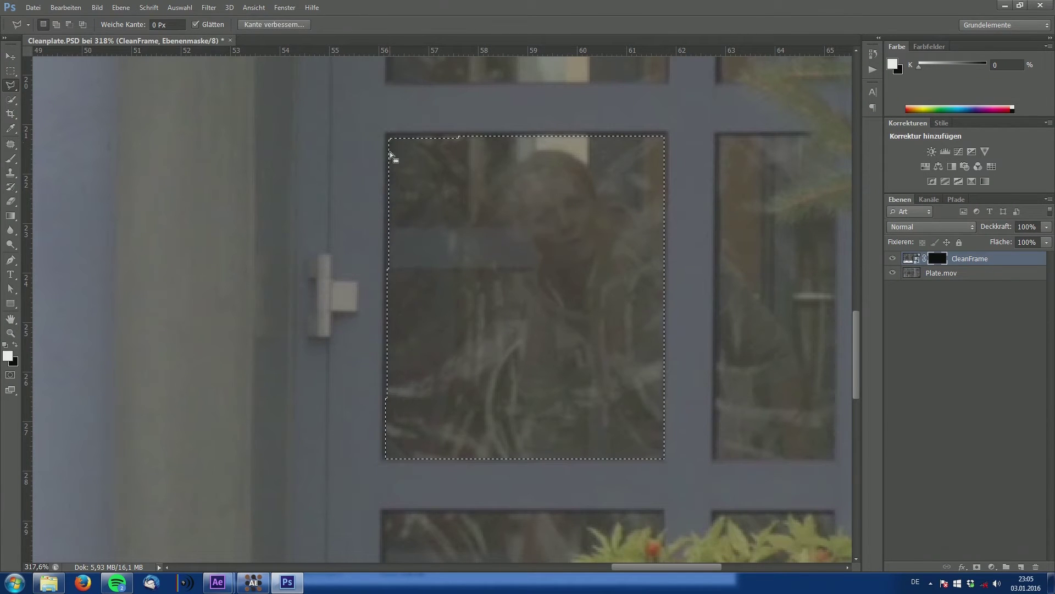
- Refine the middle pane selection with smoothing 3 and a 1.2 px feather, reveal CleanFrame inside it on the mask, and deselect
{"action": "left_click", "coordinate": [264, 24]}
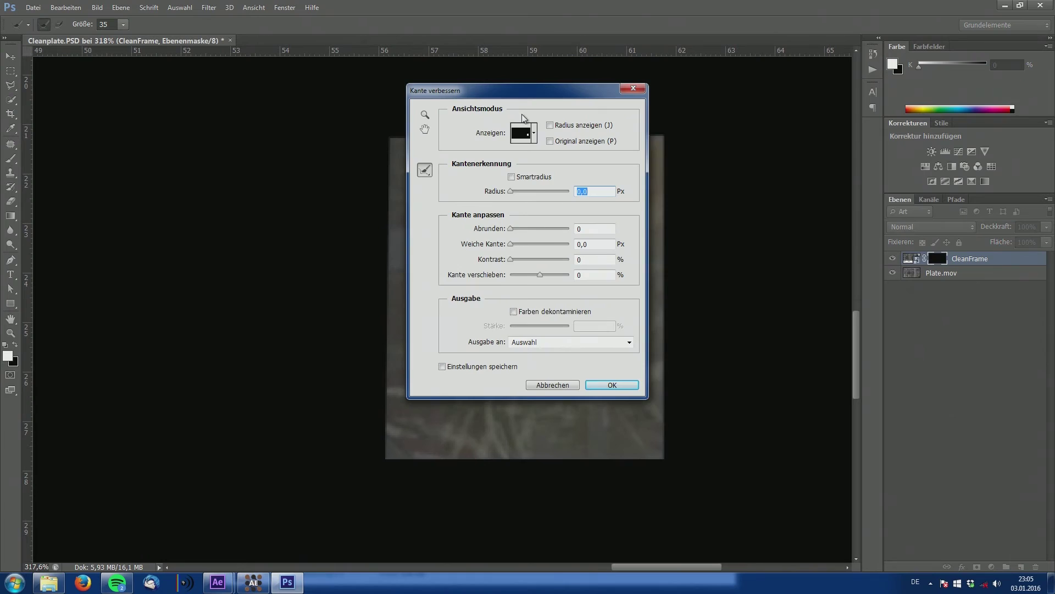
{"action": "left_click_drag", "start_coordinate": [526, 95], "coordinate": [827, 189]}
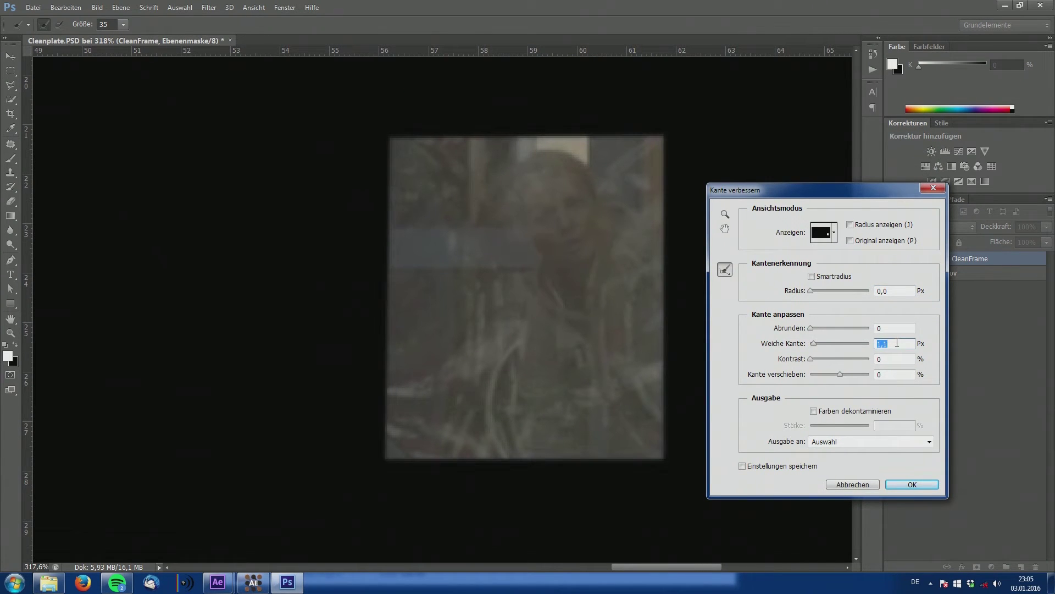
{"action": "key", "text": "Up"}
{"action": "key", "text": "Up"}
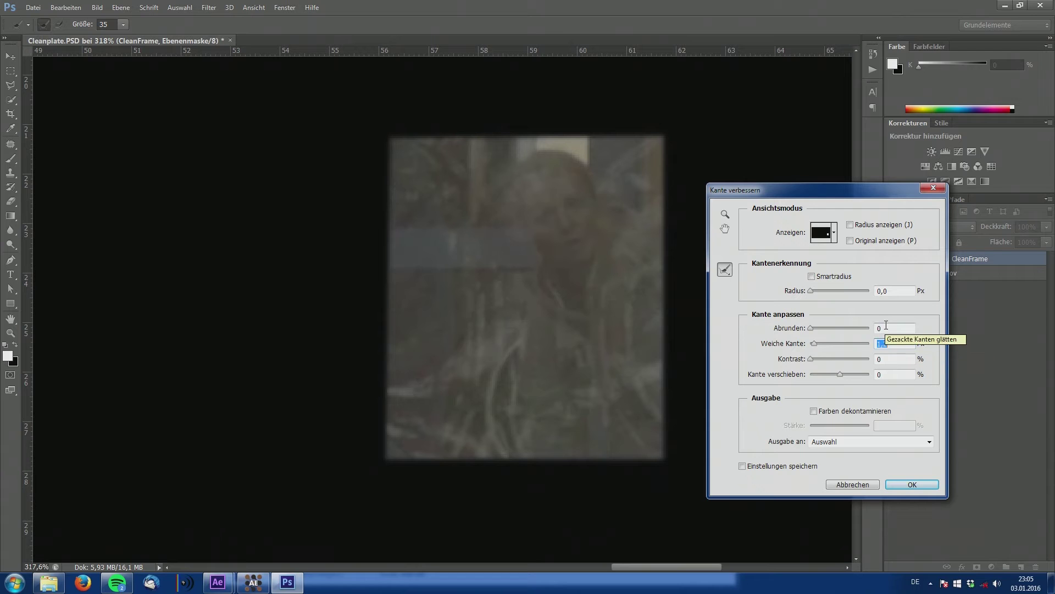
{"action": "left_click", "coordinate": [886, 327]}
{"action": "key", "text": "Up"}
{"action": "key", "text": "Up"}
{"action": "key", "text": "Up"}
{"action": "key", "text": "Up"}
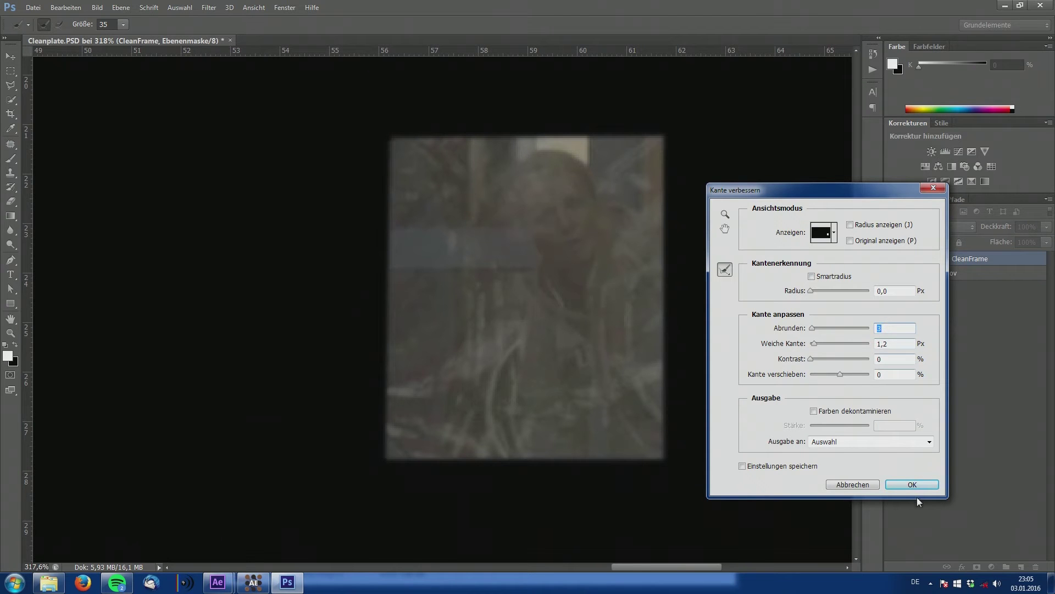
{"action": "left_click", "coordinate": [913, 484]}
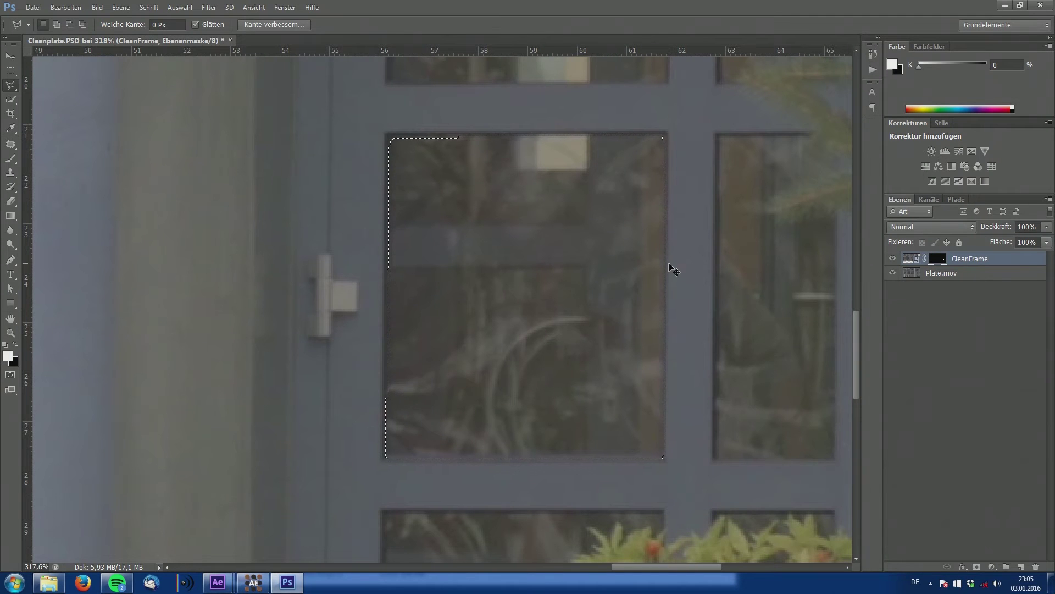
{"action": "key", "text": "ctrl+d"}
- Toggle the CleanFrame layer off and on to compare the revealed middle pane with the original plate
{"action": "scroll", "coordinate": [596, 226], "scroll_direction": "down", "scroll_amount": 5}
{"action": "scroll", "coordinate": [595, 225], "scroll_direction": "down", "scroll_amount": 1}
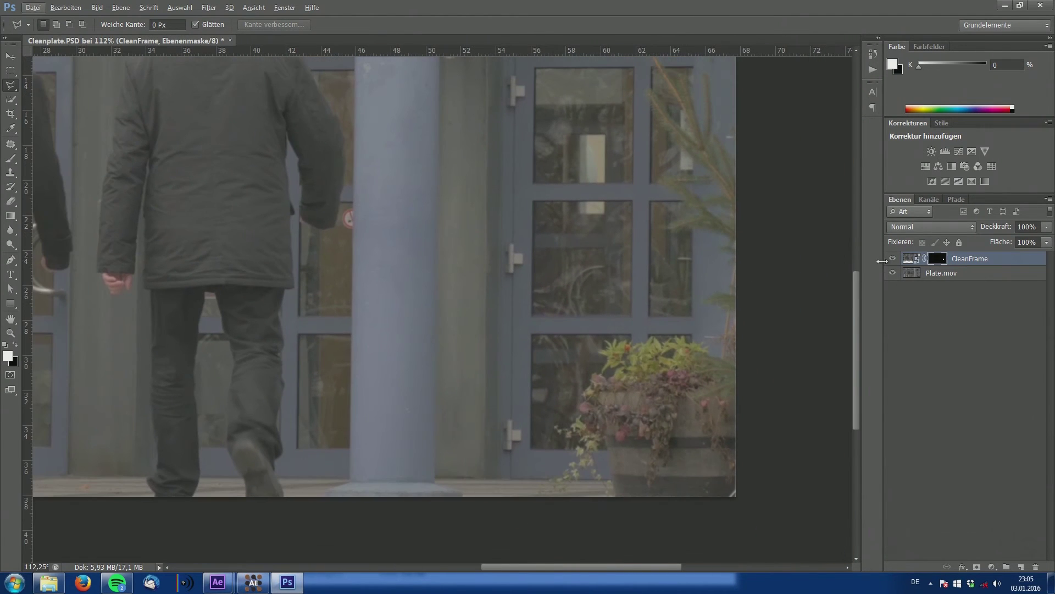
{"action": "left_click", "coordinate": [892, 258]}
{"action": "left_click", "coordinate": [892, 258]}
{"action": "left_click", "coordinate": [892, 258]}
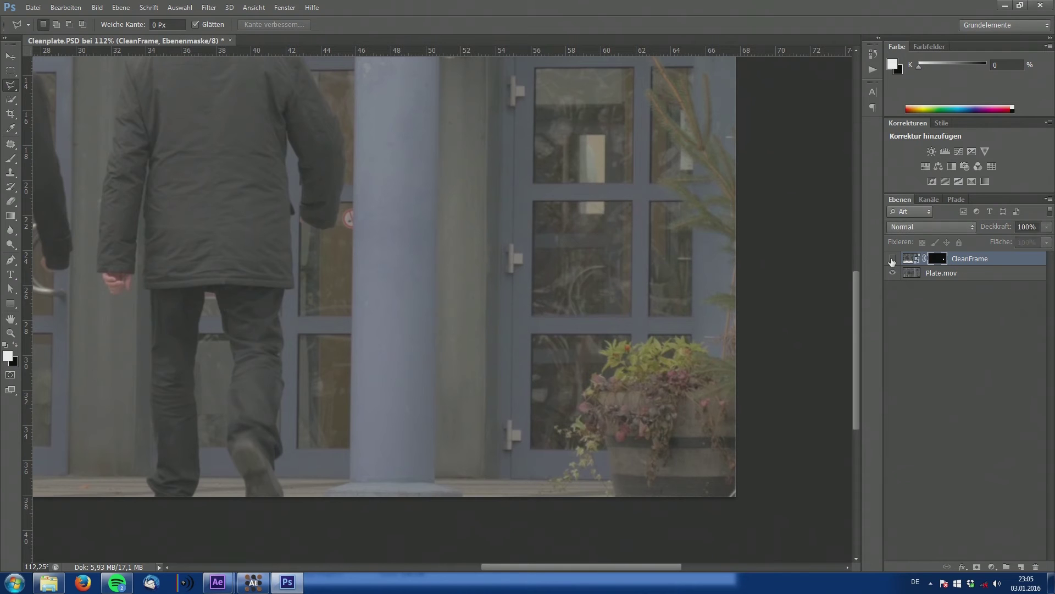
{"action": "left_click", "coordinate": [891, 259]}
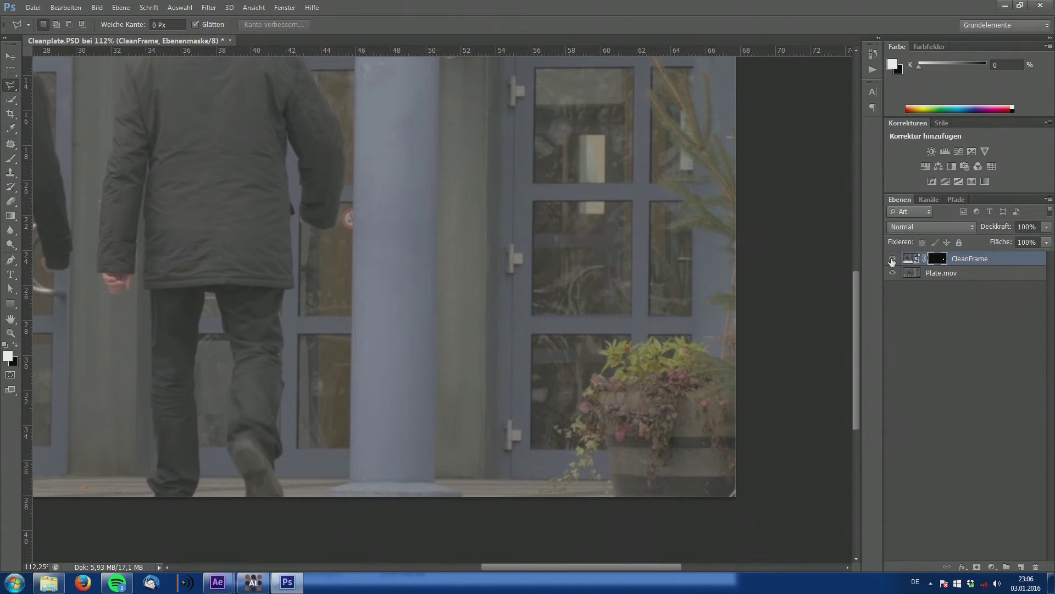
- Unlink CleanFrame's mask and stretch only the layer image downward to about 99.17% height, keeping the mask in place
{"action": "scroll", "coordinate": [673, 285], "scroll_direction": "up", "scroll_amount": 4}
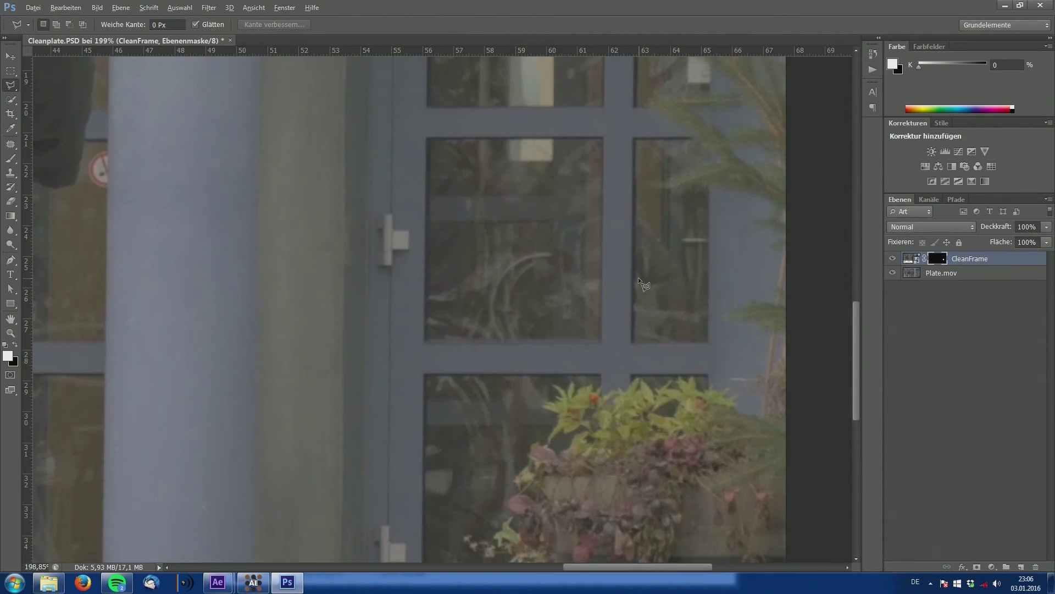
{"action": "scroll", "coordinate": [638, 277], "scroll_direction": "up", "scroll_amount": 1}
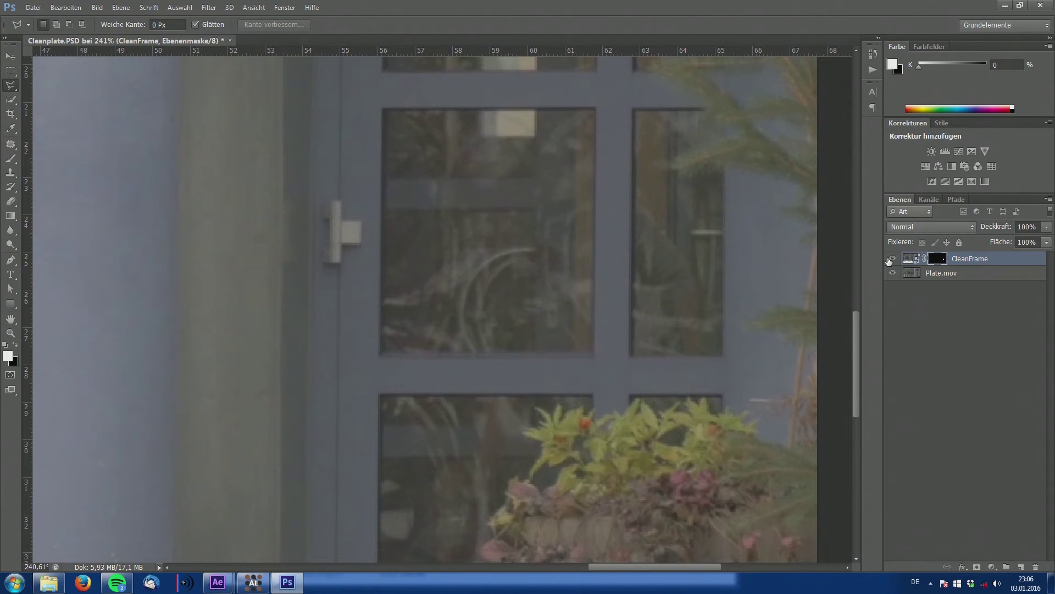
{"action": "left_click", "coordinate": [10, 57]}
{"action": "scroll", "coordinate": [554, 281], "scroll_direction": "up", "scroll_amount": 1}
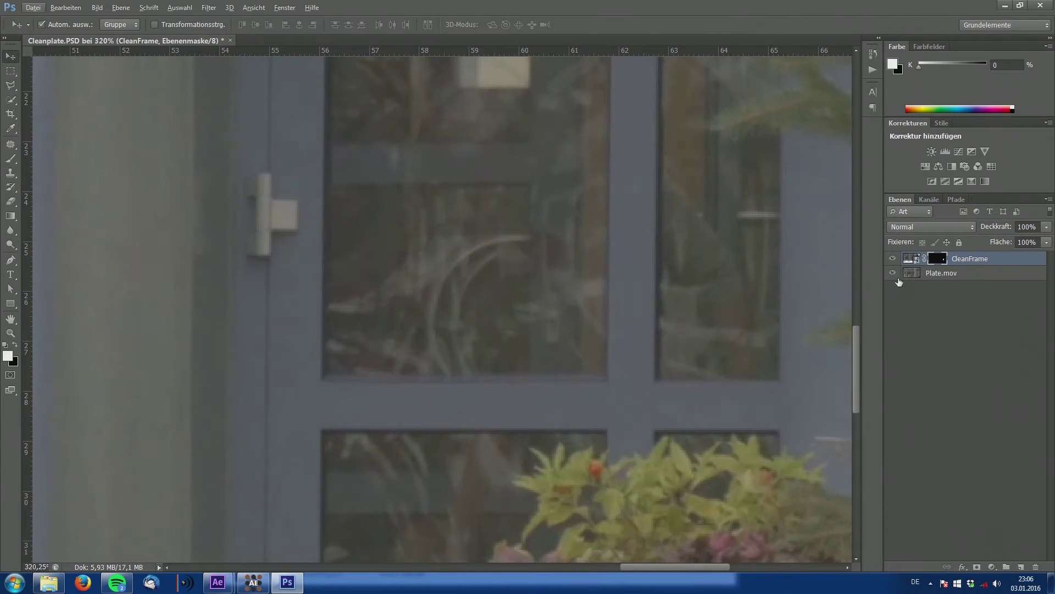
{"action": "left_click", "coordinate": [920, 262]}
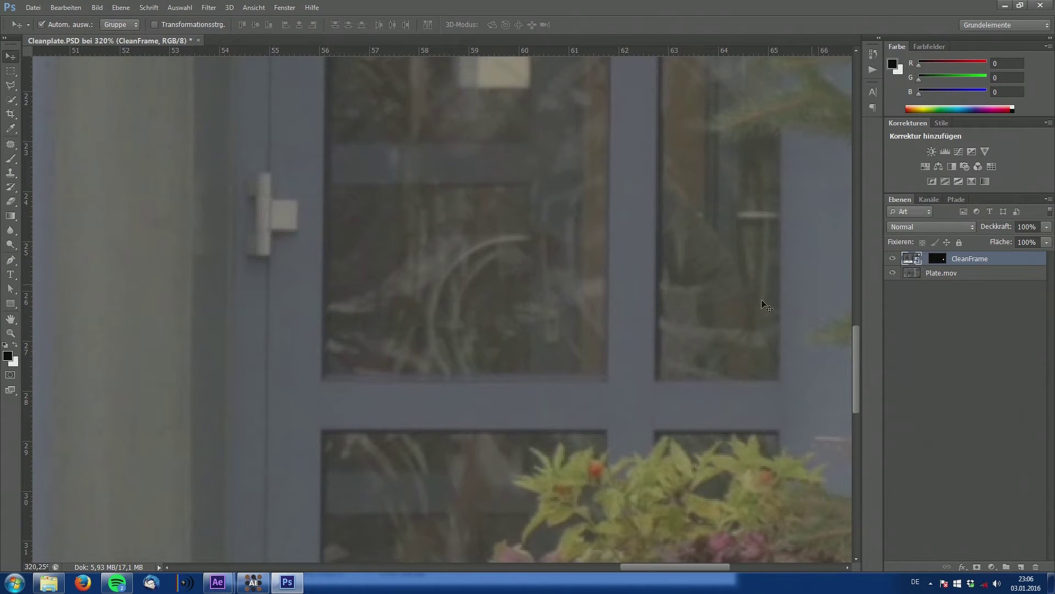
{"action": "key", "text": "ctrl+t"}
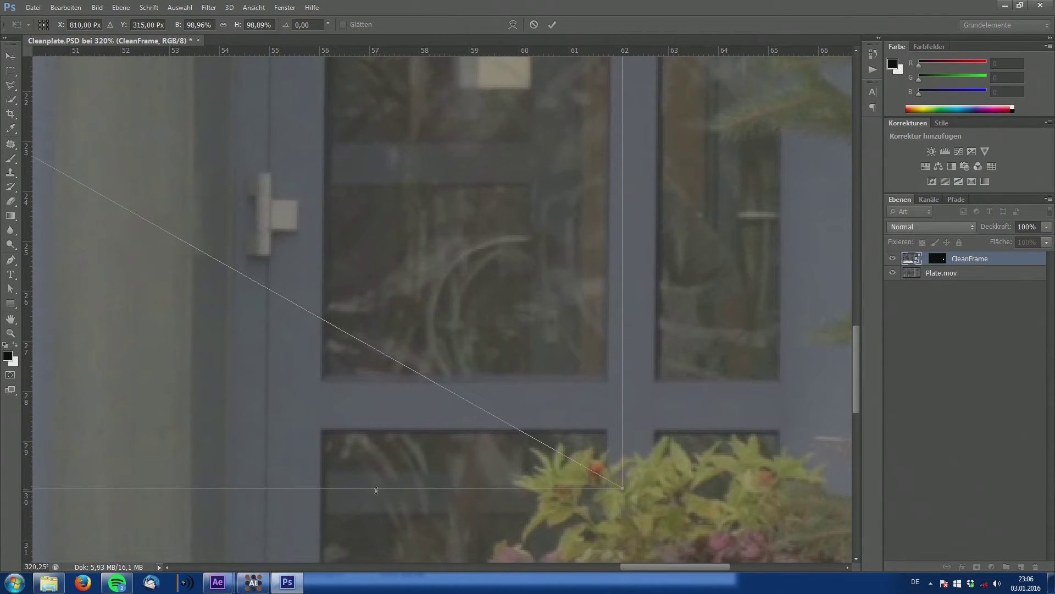
{"action": "left_click_drag", "start_coordinate": [376, 490], "coordinate": [377, 495]}
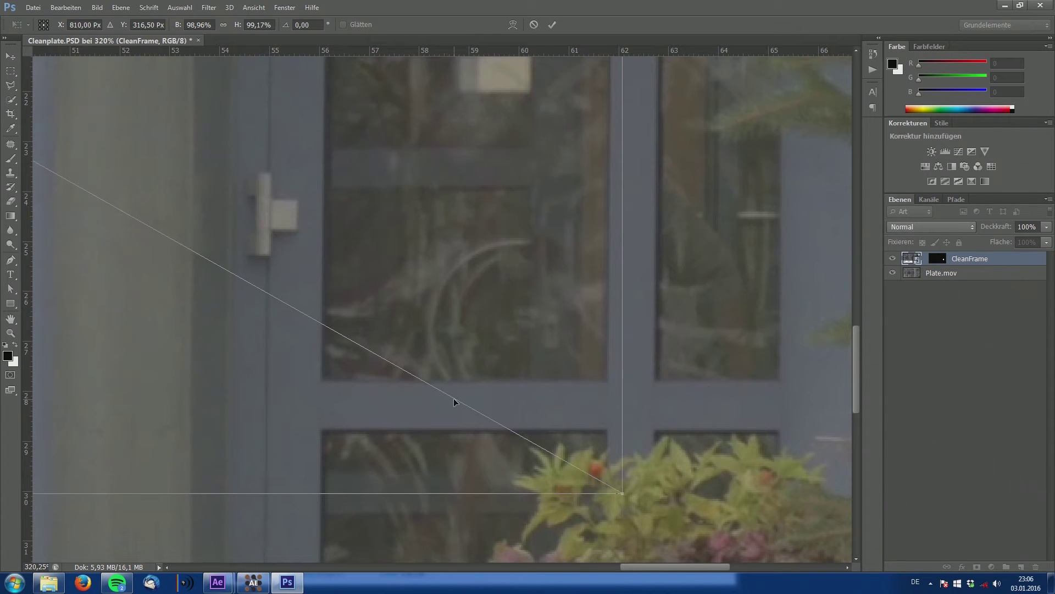
{"action": "key", "text": "Return"}
- Inspect the adjusted middle pane against the whole frame and save the document
{"action": "scroll", "coordinate": [454, 398], "scroll_direction": "down", "scroll_amount": 4}
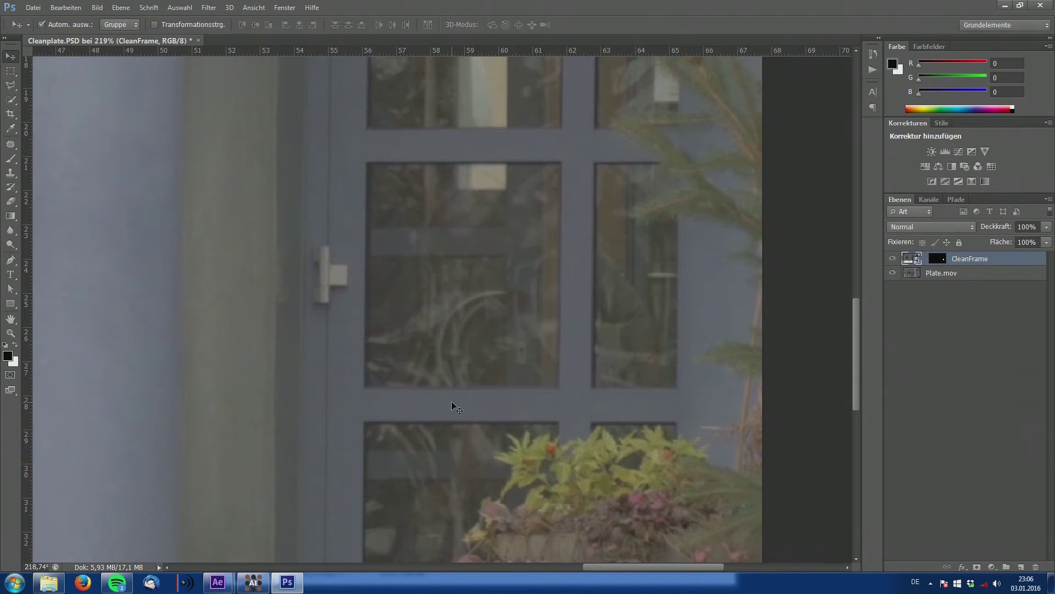
{"action": "scroll", "coordinate": [452, 402], "scroll_direction": "down", "scroll_amount": 6}
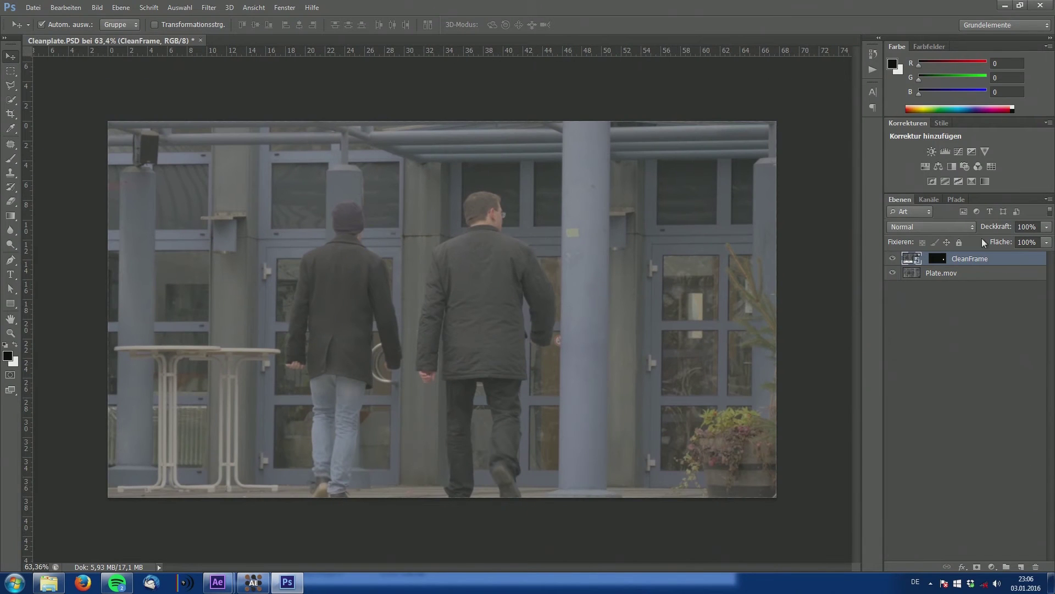
{"action": "scroll", "coordinate": [746, 422], "scroll_direction": "up", "scroll_amount": 4}
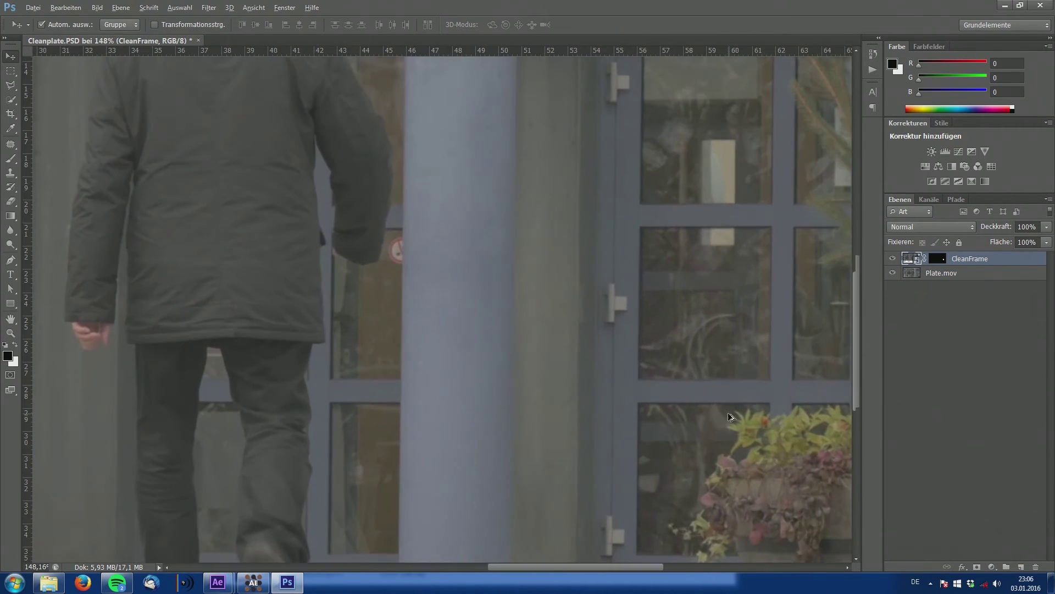
{"action": "scroll", "coordinate": [747, 422], "scroll_direction": "right", "scroll_amount": 2}
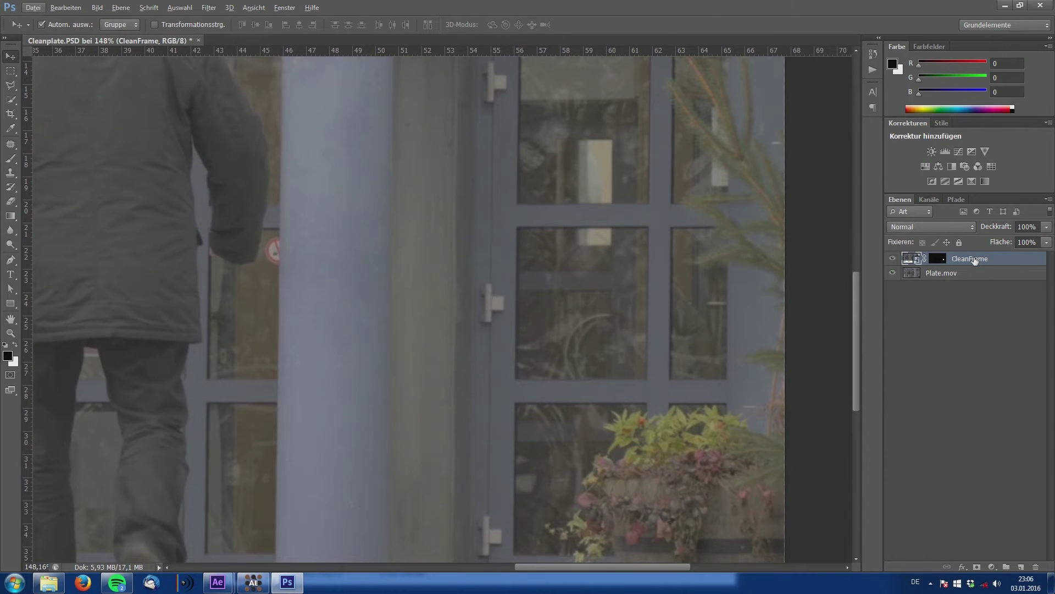
{"action": "scroll", "coordinate": [757, 371], "scroll_direction": "left", "scroll_amount": 1}
{"action": "scroll", "coordinate": [751, 378], "scroll_direction": "up", "scroll_amount": 3}
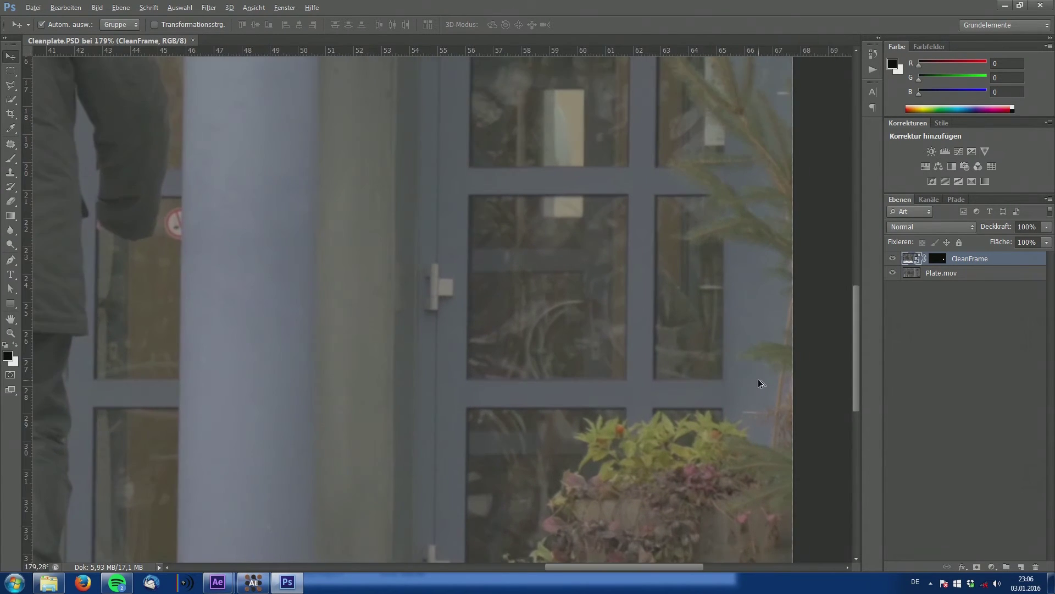
{"action": "scroll", "coordinate": [685, 355], "scroll_direction": "right", "scroll_amount": 1}
{"action": "scroll", "coordinate": [605, 305], "scroll_direction": "down", "scroll_amount": 1}
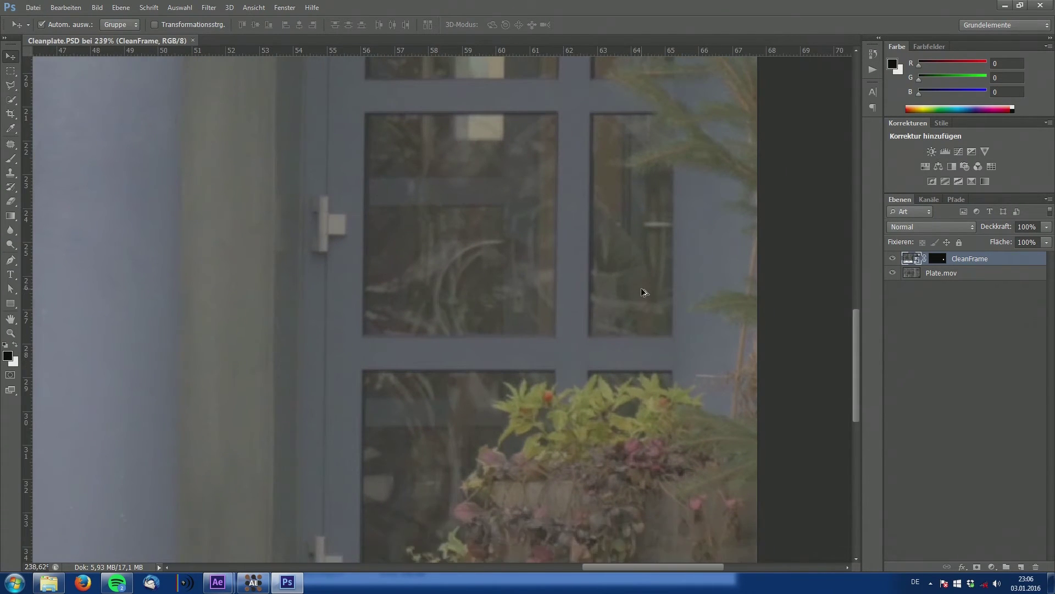
{"action": "scroll", "coordinate": [660, 258], "scroll_direction": "up", "scroll_amount": 3}
{"action": "scroll", "coordinate": [714, 275], "scroll_direction": "up", "scroll_amount": 2}
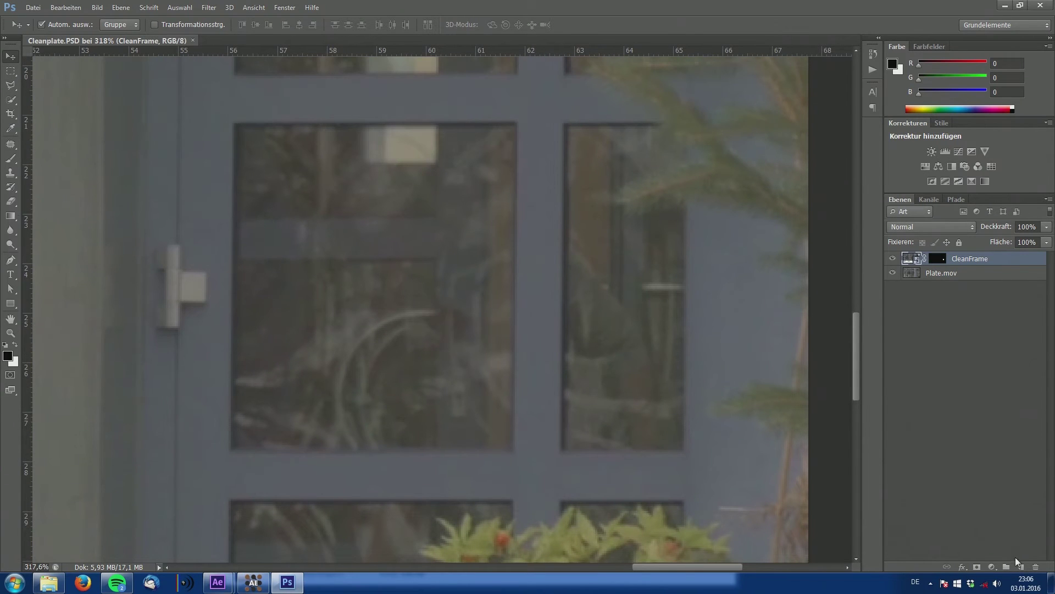
- Add an empty layer above CleanFrame and set up the Clone Stamp with a soft brush of about 22 px
{"action": "left_click", "coordinate": [1021, 567]}
{"action": "scroll", "coordinate": [717, 299], "scroll_direction": "up", "scroll_amount": 1}
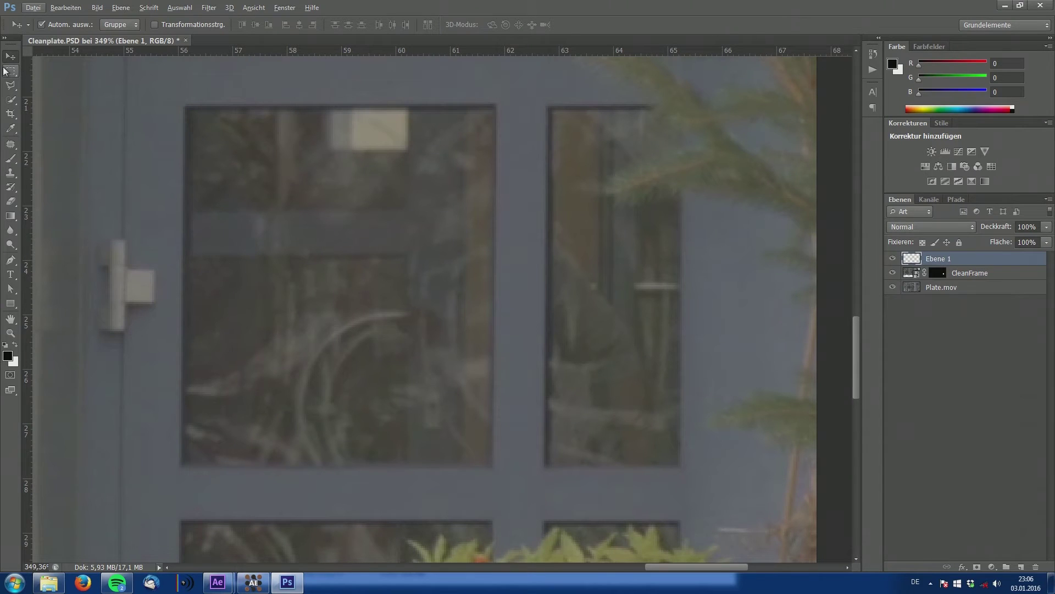
{"action": "scroll", "coordinate": [621, 407], "scroll_direction": "right", "scroll_amount": 1}
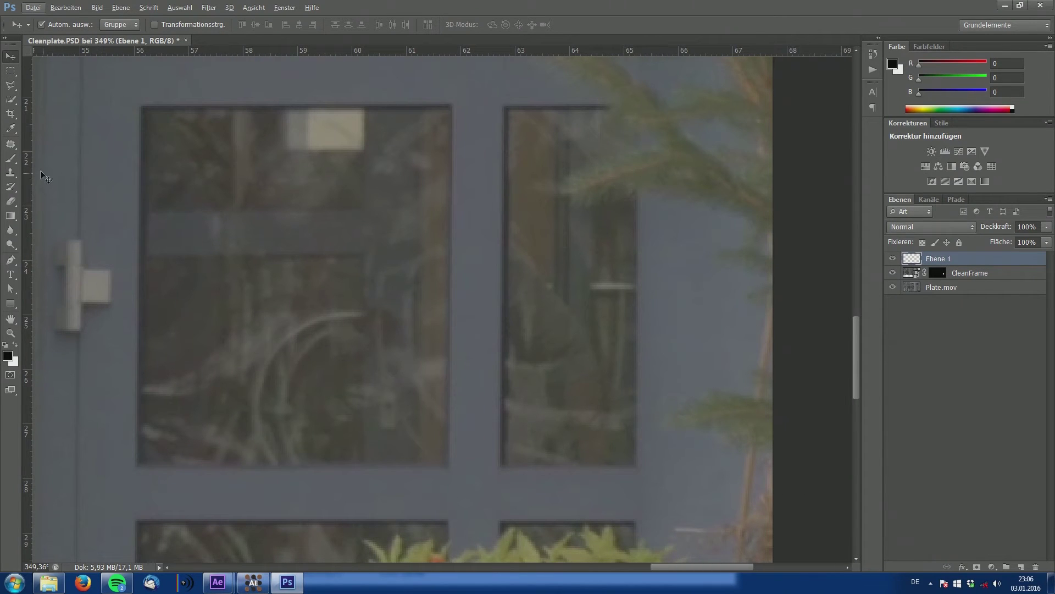
{"action": "left_click", "coordinate": [10, 175]}
{"action": "scroll", "coordinate": [608, 277], "scroll_direction": "up", "scroll_amount": 2}
{"action": "right_click", "coordinate": [504, 208], "text": "alt"}
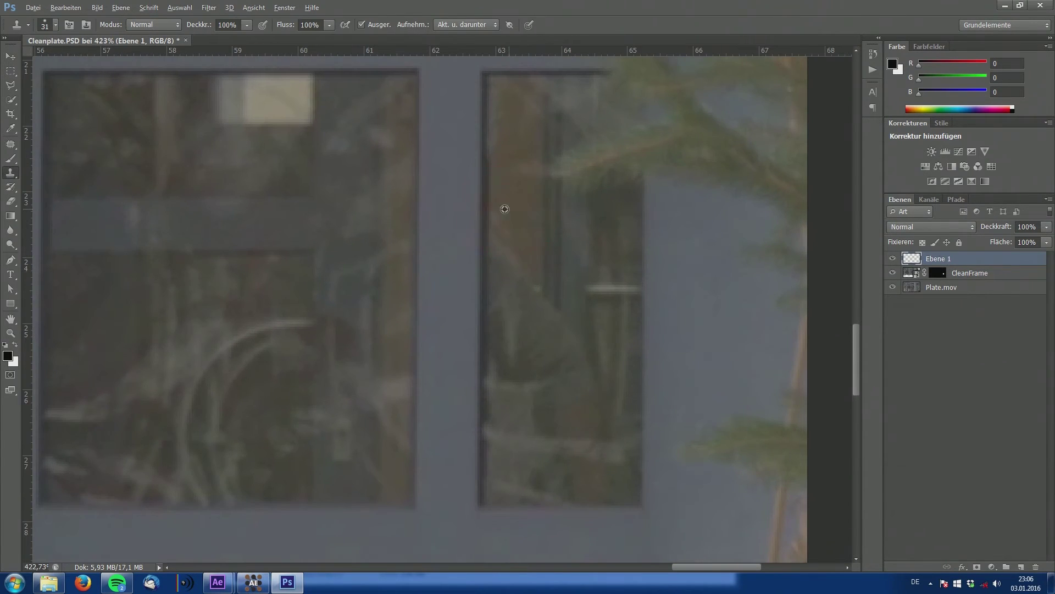
{"action": "right_click", "coordinate": [504, 209], "text": "alt"}
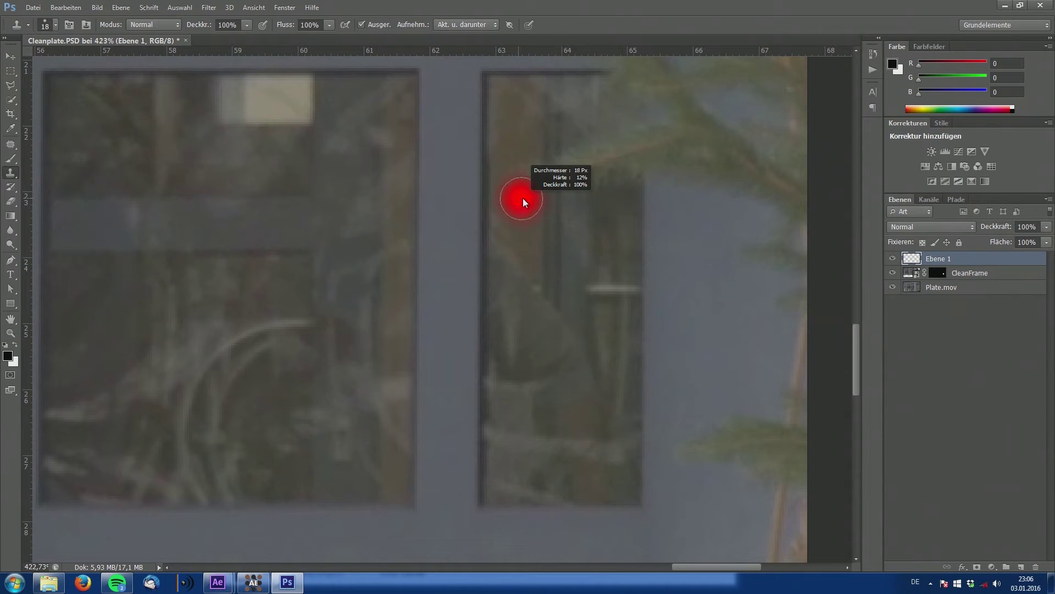
- Clone the dark pane edge and brown strip downward over the person's reflection in the narrow pane beside the middle one
{"action": "left_click", "coordinate": [483, 157], "text": "alt"}
{"action": "left_click", "coordinate": [482, 238]}
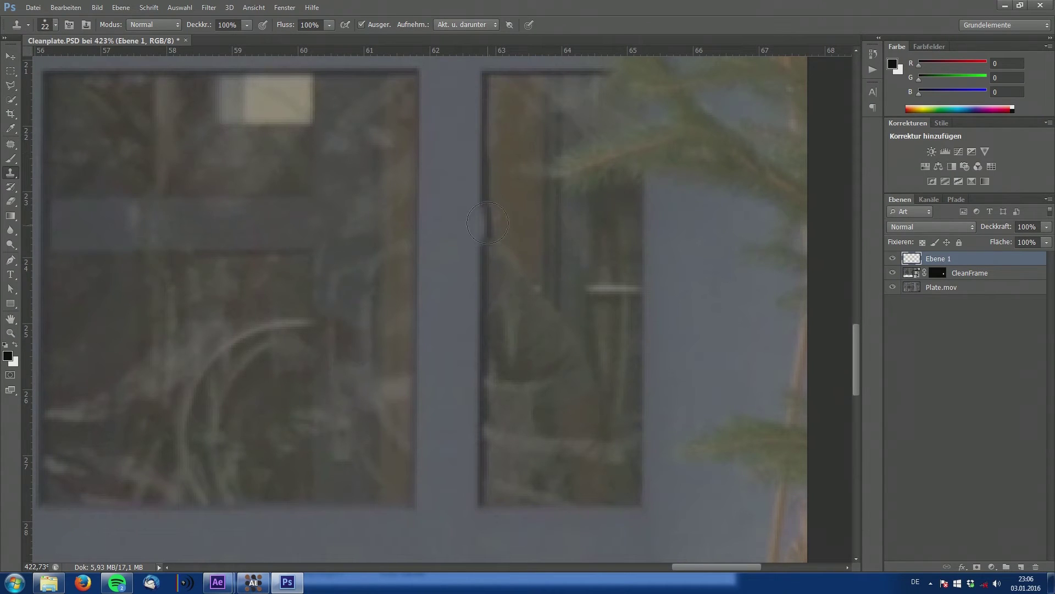
{"action": "left_click_drag", "start_coordinate": [490, 286], "coordinate": [493, 318]}
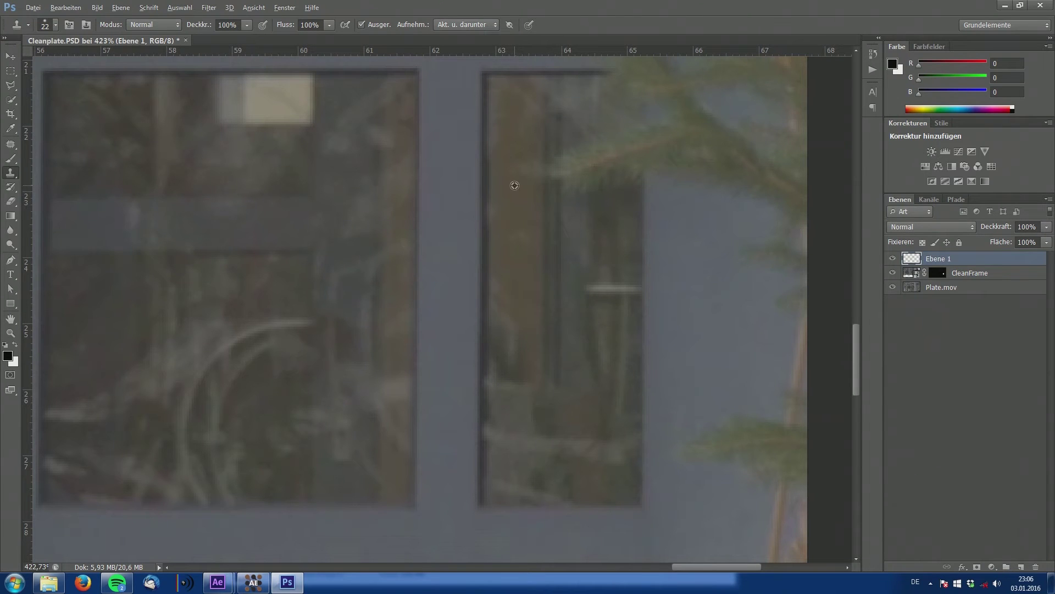
{"action": "left_click_drag", "start_coordinate": [510, 293], "coordinate": [511, 348]}
{"action": "scroll", "coordinate": [529, 389], "scroll_direction": "down", "scroll_amount": 4}
{"action": "scroll", "coordinate": [535, 435], "scroll_direction": "up", "scroll_amount": 4}
{"action": "left_click_drag", "start_coordinate": [541, 339], "coordinate": [541, 339]}
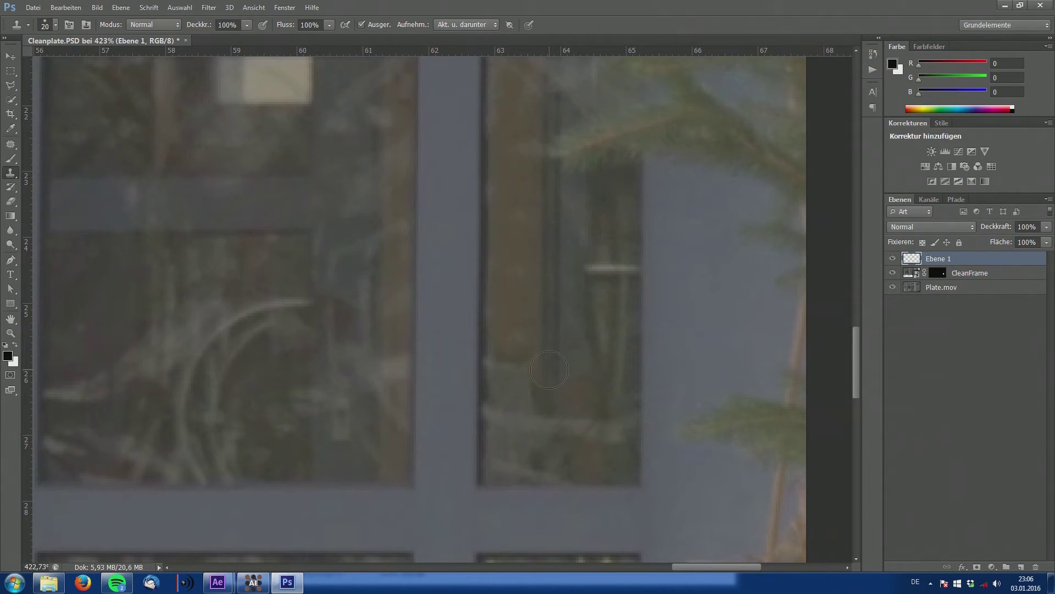
- Extend the dark vertical line beside the narrow pane's brown strip downward with a 15 px Clone Stamp brush
{"action": "scroll", "coordinate": [567, 445], "scroll_direction": "down", "scroll_amount": 5}
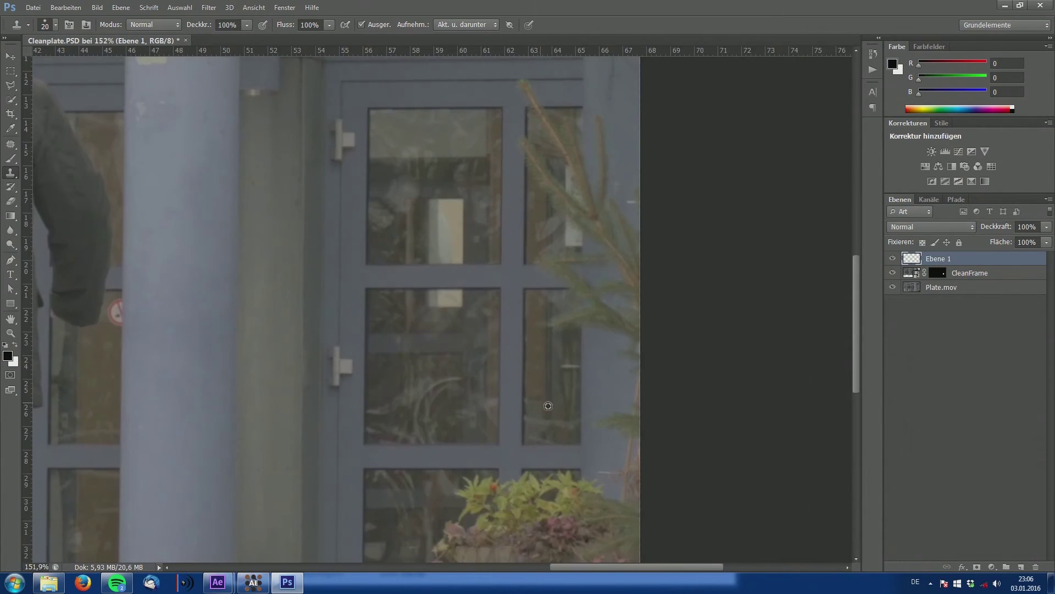
{"action": "scroll", "coordinate": [548, 396], "scroll_direction": "up", "scroll_amount": 5}
{"action": "right_click", "coordinate": [551, 347], "text": "alt"}
{"action": "scroll", "coordinate": [551, 348], "scroll_direction": "up", "scroll_amount": 2}
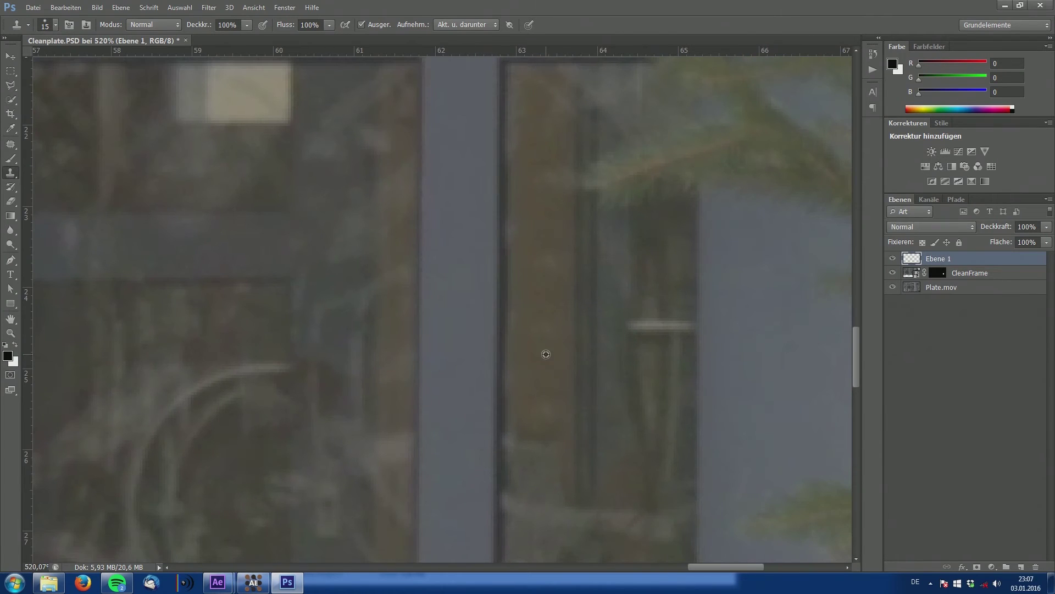
{"action": "right_click", "coordinate": [538, 360], "text": "alt"}
{"action": "scroll", "coordinate": [545, 382], "scroll_direction": "down", "scroll_amount": 2}
{"action": "scroll", "coordinate": [541, 370], "scroll_direction": "down", "scroll_amount": 2}
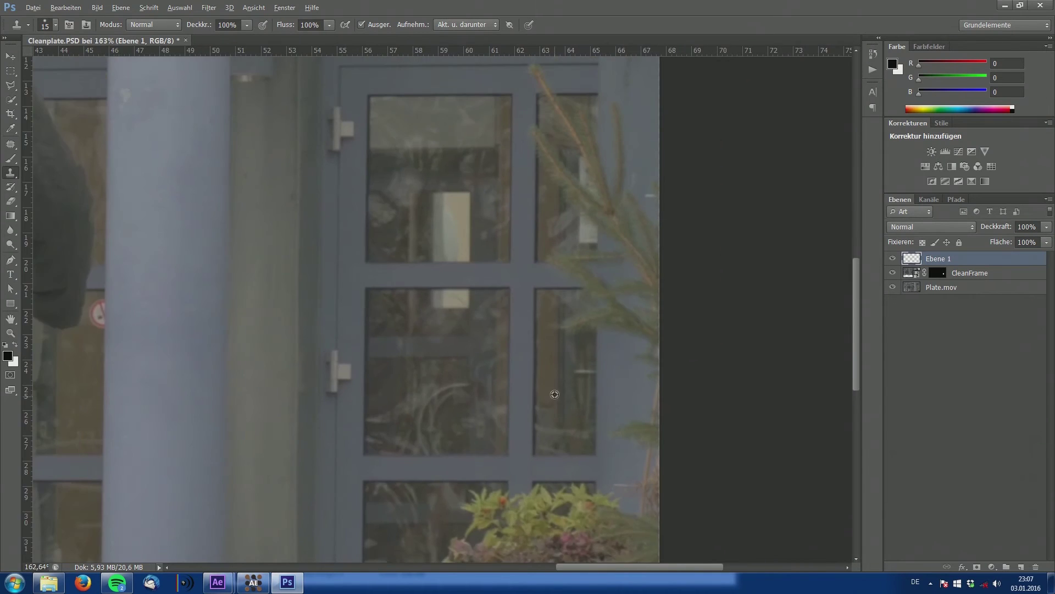
- Check the cloned narrow pane and its left edge up close and within the whole frame
{"action": "scroll", "coordinate": [523, 349], "scroll_direction": "up", "scroll_amount": 2}
{"action": "scroll", "coordinate": [522, 349], "scroll_direction": "up", "scroll_amount": 2}
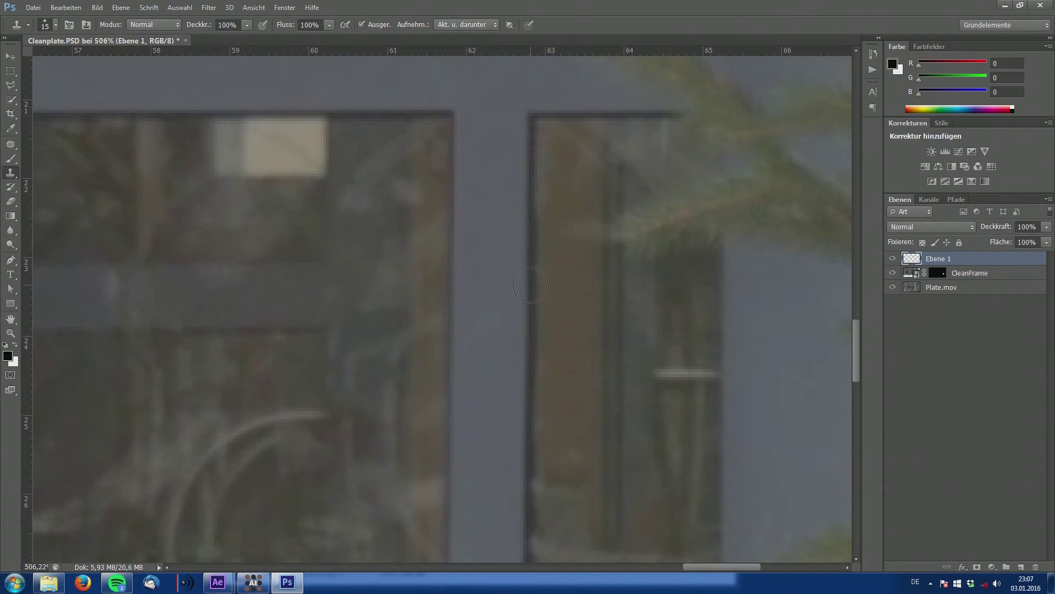
{"action": "scroll", "coordinate": [565, 390], "scroll_direction": "down", "scroll_amount": 2}
{"action": "scroll", "coordinate": [595, 426], "scroll_direction": "down", "scroll_amount": 1}
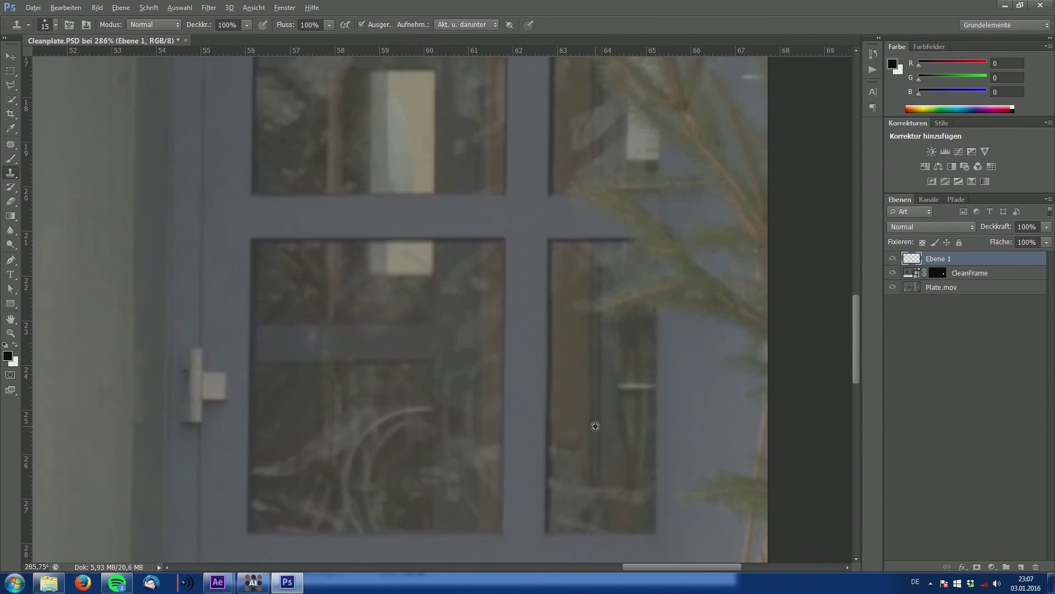
{"action": "scroll", "coordinate": [549, 351], "scroll_direction": "up", "scroll_amount": 2}
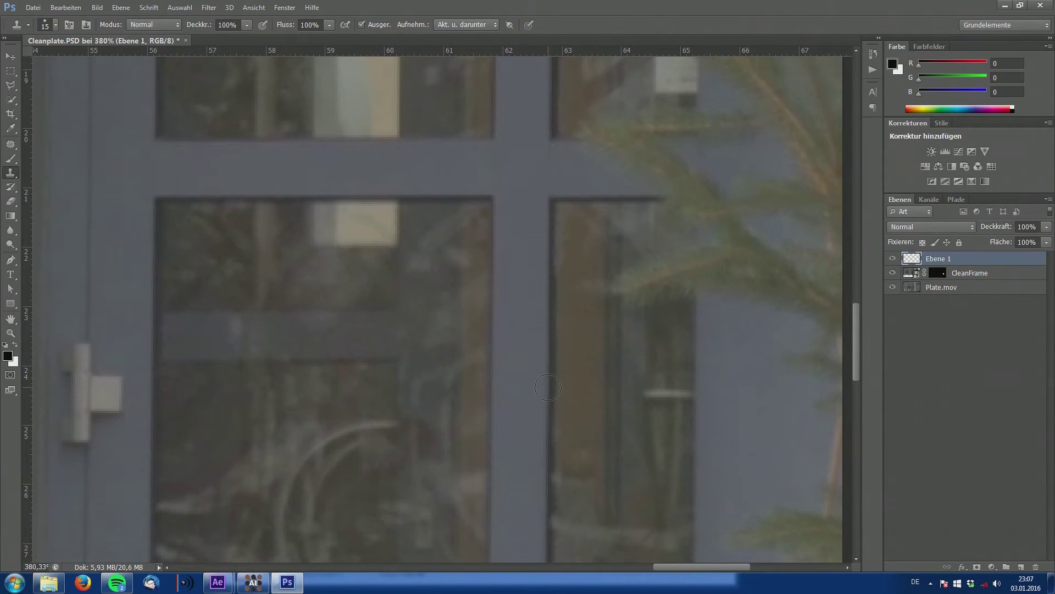
{"action": "scroll", "coordinate": [548, 388], "scroll_direction": "down", "scroll_amount": 5}
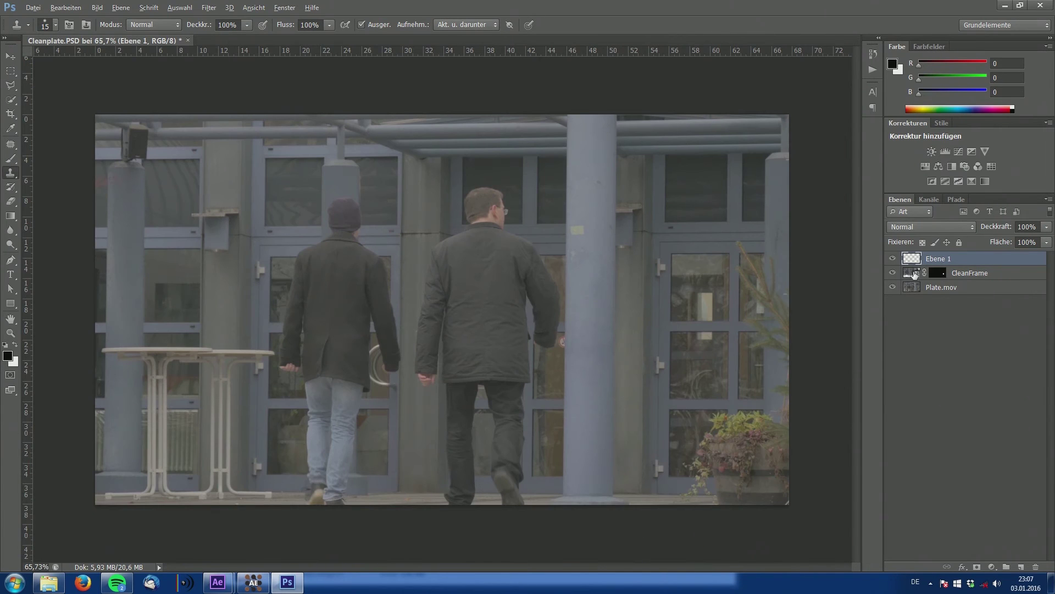
- Clone the brown strip further downward in the middle row's narrow pane with a 17 px Clone Stamp brush, checking the result in context
{"action": "key", "text": "alt"}
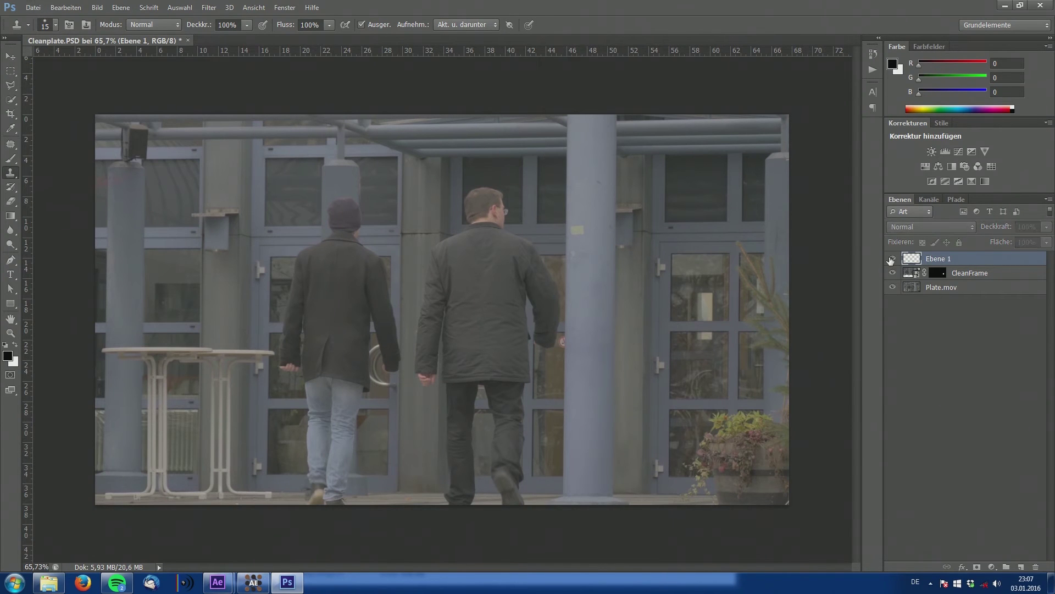
{"action": "scroll", "coordinate": [781, 412], "scroll_direction": "up", "scroll_amount": 3}
{"action": "scroll", "coordinate": [794, 384], "scroll_direction": "up", "scroll_amount": 4}
{"action": "right_click", "coordinate": [684, 281], "text": "alt"}
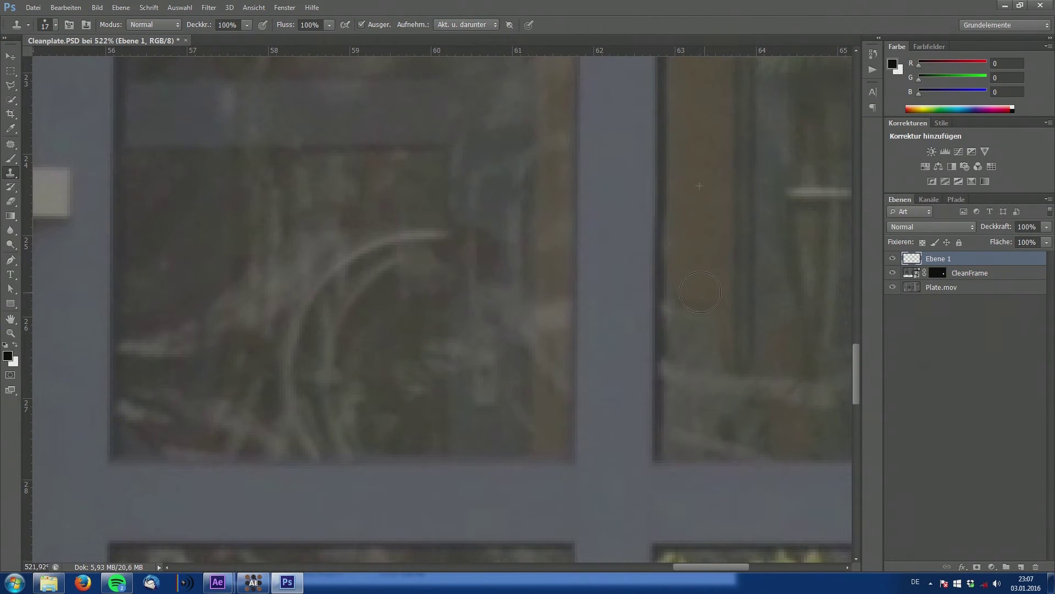
{"action": "scroll", "coordinate": [700, 294], "scroll_direction": "down", "scroll_amount": 4}
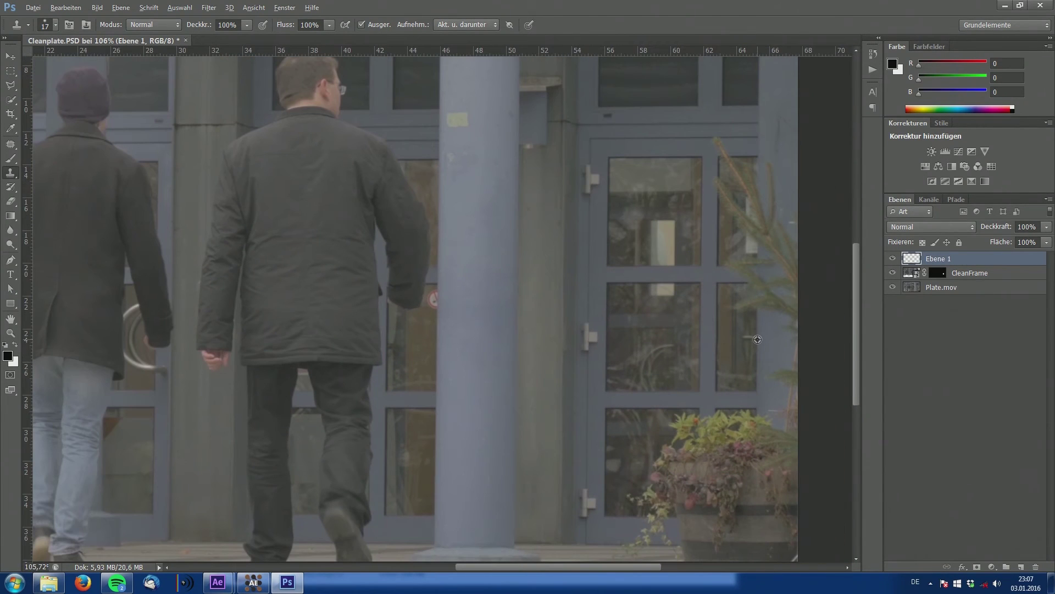
{"action": "scroll", "coordinate": [754, 421], "scroll_direction": "down", "scroll_amount": 3}
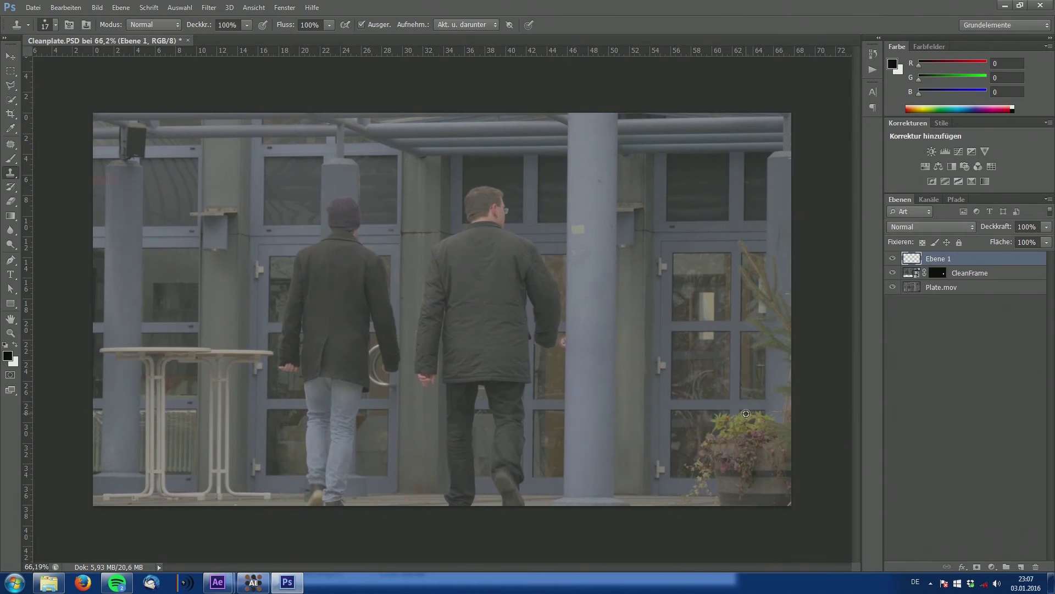
{"action": "scroll", "coordinate": [764, 423], "scroll_direction": "up", "scroll_amount": 4}
{"action": "scroll", "coordinate": [849, 371], "scroll_direction": "up", "scroll_amount": 3}
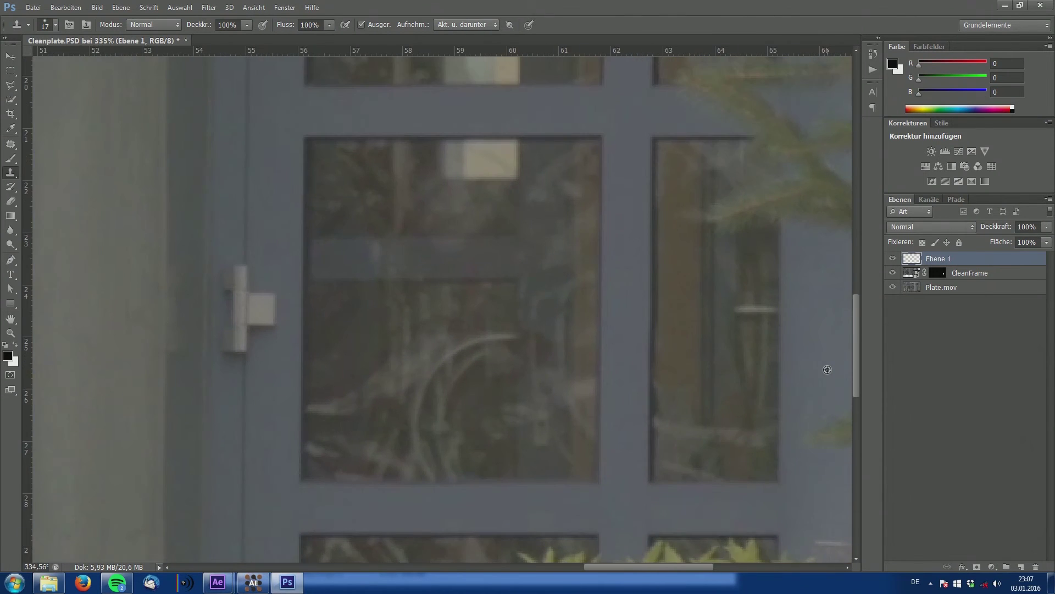
{"action": "key", "text": "alt"}
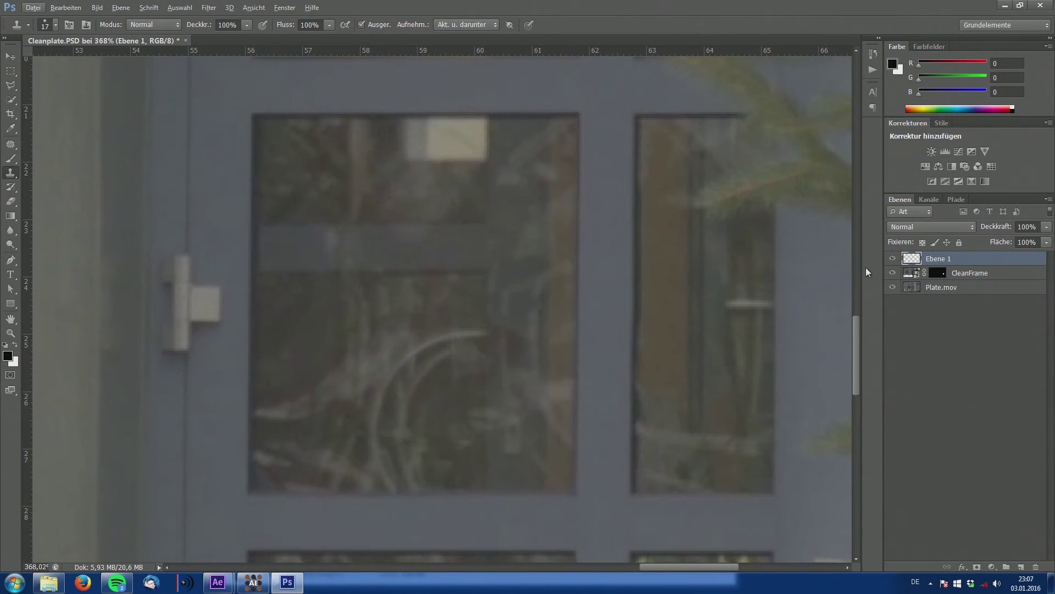
{"action": "scroll", "coordinate": [725, 370], "scroll_direction": "down", "scroll_amount": 2}
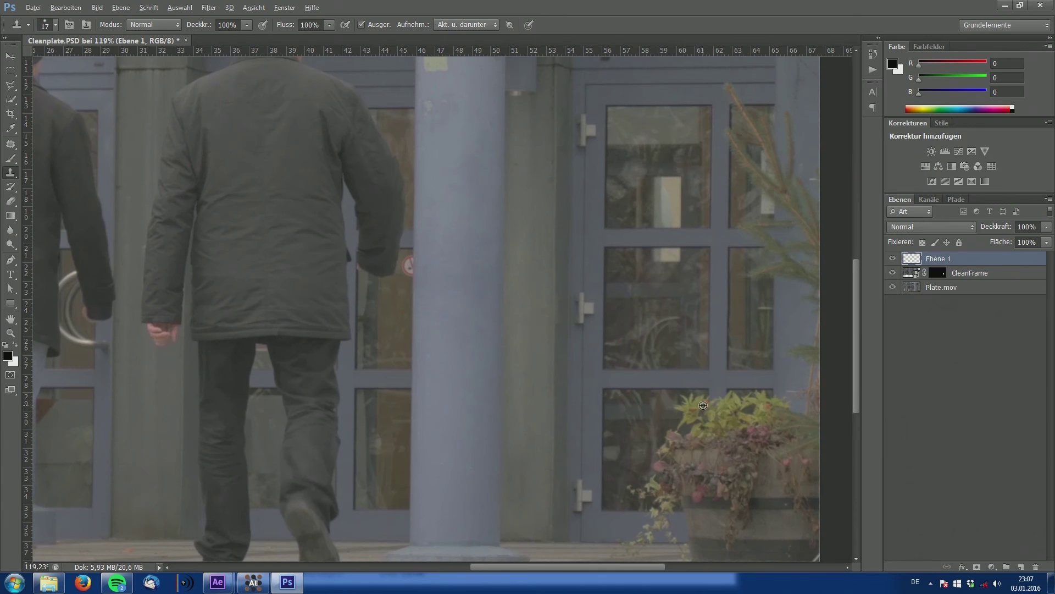
- Retouch the horizontal band in the lower door pane beside the plant with an 8 px Clone Stamp brush
{"action": "scroll", "coordinate": [703, 405], "scroll_direction": "up", "scroll_amount": 3}
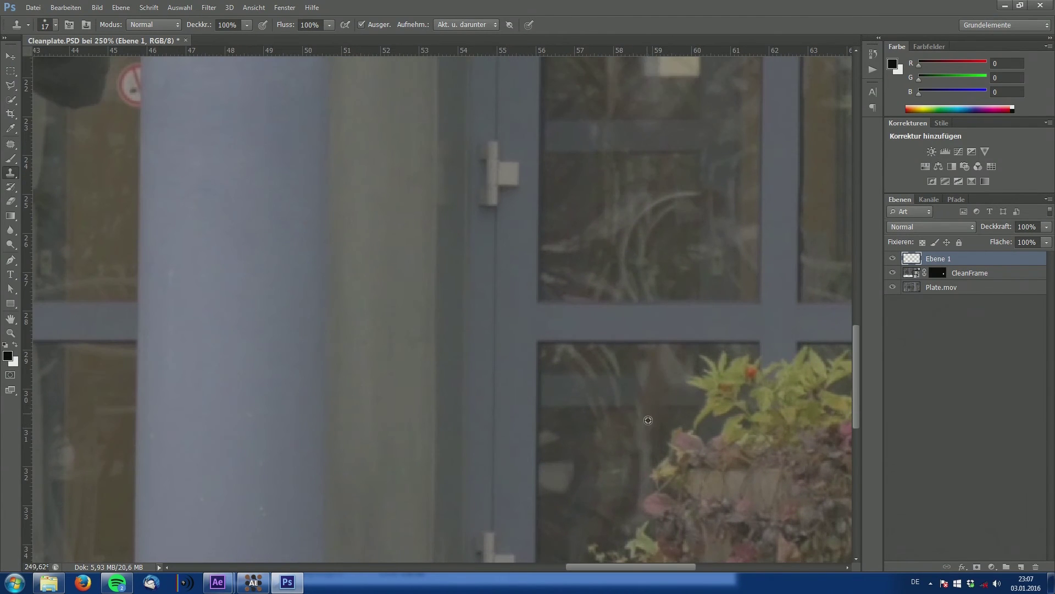
{"action": "scroll", "coordinate": [648, 420], "scroll_direction": "up", "scroll_amount": 3}
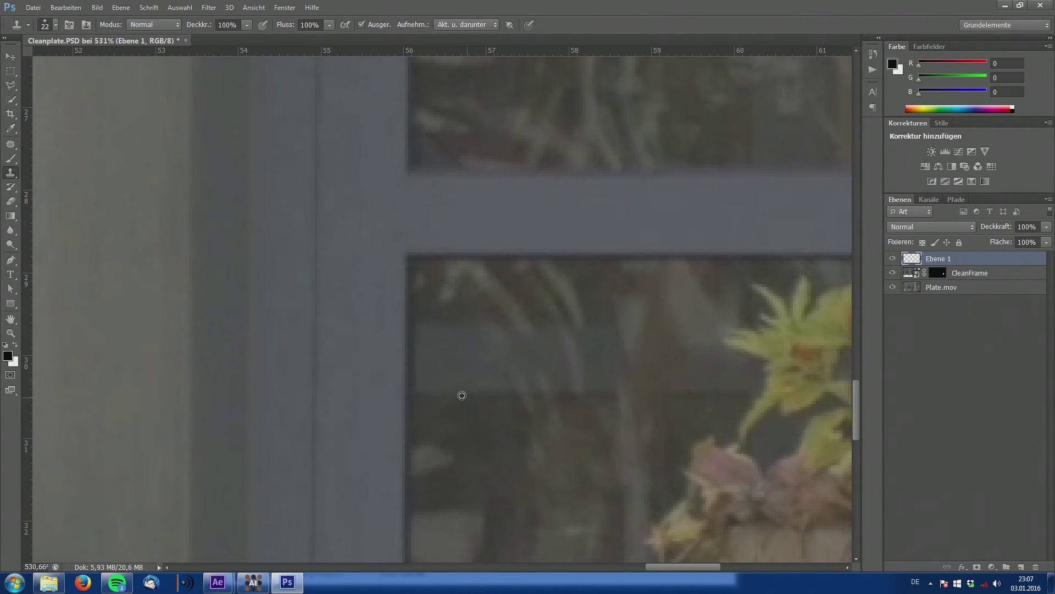
{"action": "right_click", "coordinate": [569, 377], "text": "alt"}
{"action": "scroll", "coordinate": [585, 386], "scroll_direction": "down", "scroll_amount": 3}
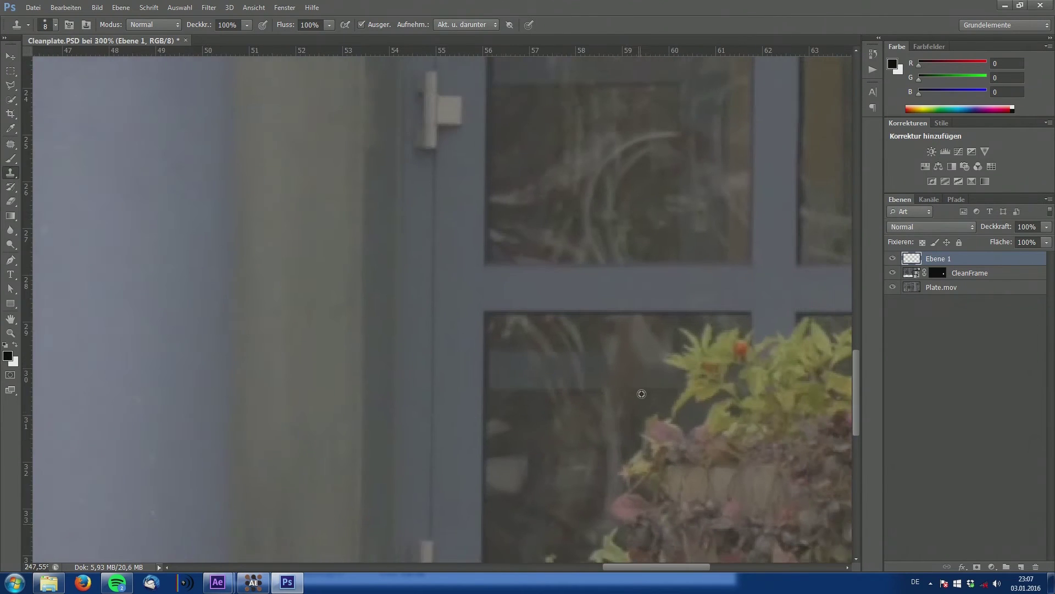
{"action": "scroll", "coordinate": [641, 393], "scroll_direction": "down", "scroll_amount": 1}
{"action": "scroll", "coordinate": [653, 402], "scroll_direction": "down", "scroll_amount": 1}
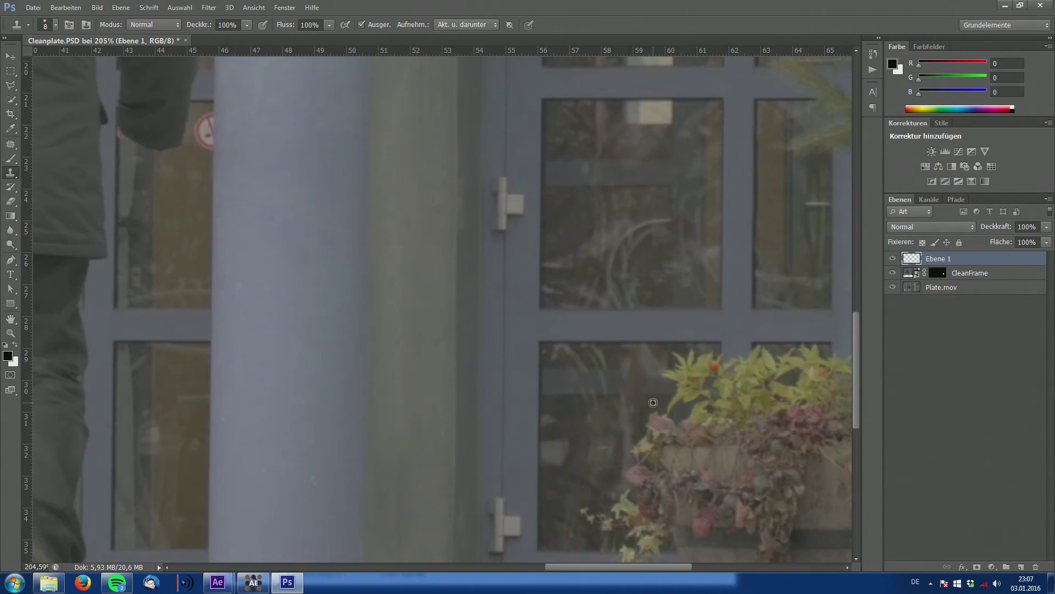
{"action": "scroll", "coordinate": [653, 403], "scroll_direction": "up", "scroll_amount": 3}
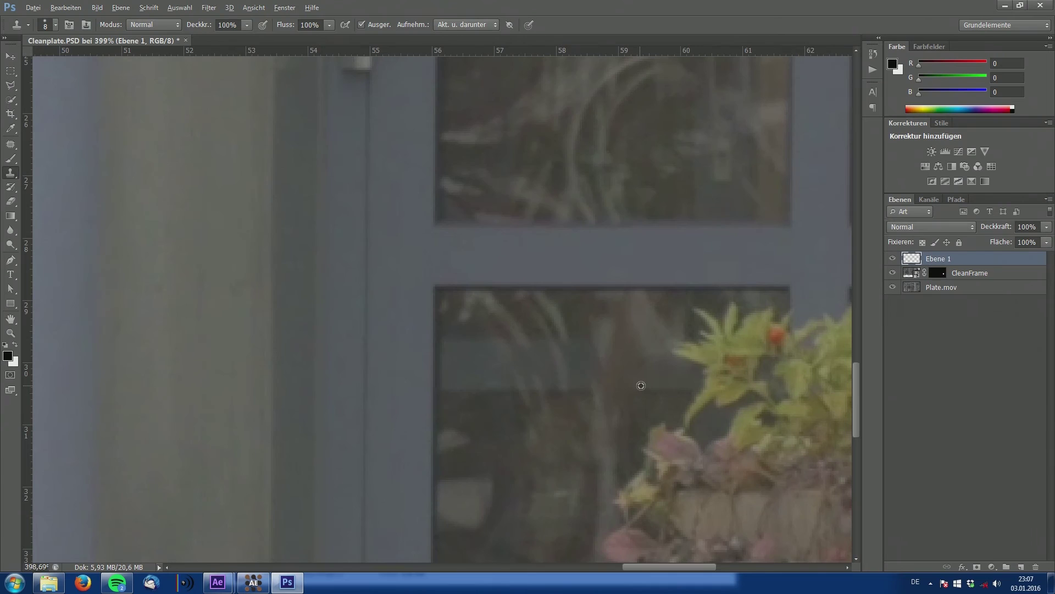
- Refine the band's cloned area near the leaves in the lower door pane with 13 px and 9 px brushes
{"action": "key", "text": "bracketright"}
{"action": "key", "text": "bracketright"}
{"action": "key", "text": "bracketright"}
{"action": "scroll", "coordinate": [654, 385], "scroll_direction": "up", "scroll_amount": 2}
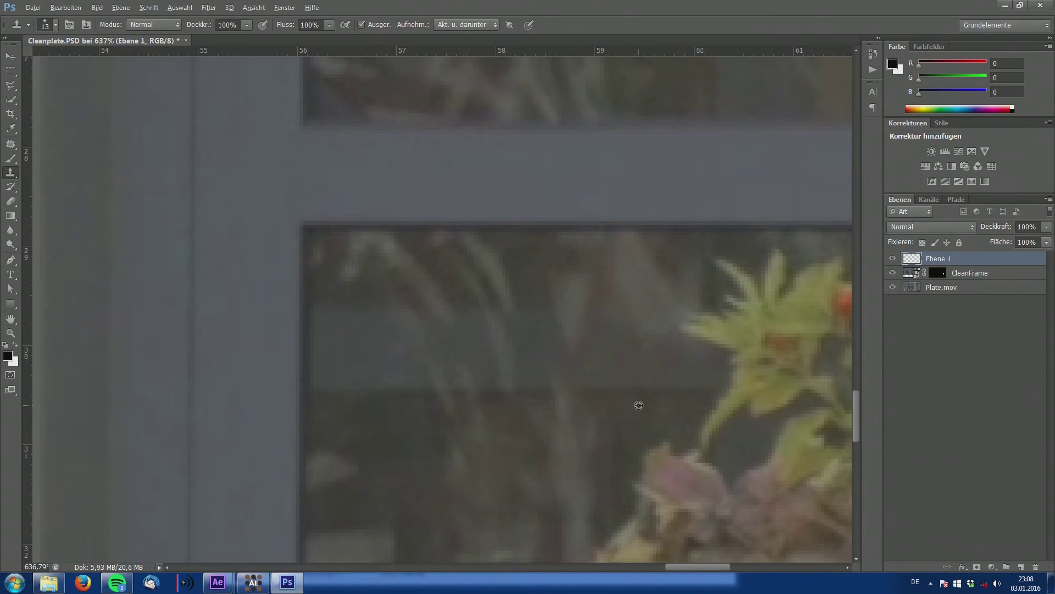
{"action": "scroll", "coordinate": [639, 405], "scroll_direction": "down", "scroll_amount": 3}
{"action": "scroll", "coordinate": [570, 366], "scroll_direction": "up", "scroll_amount": 2}
{"action": "right_click", "coordinate": [644, 353], "text": "alt"}
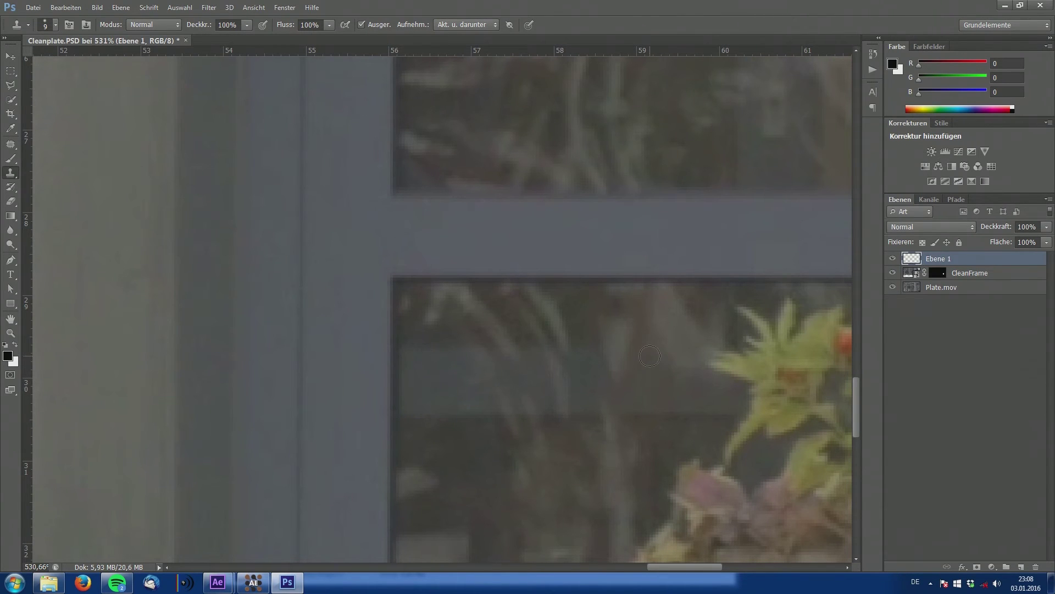
{"action": "scroll", "coordinate": [680, 410], "scroll_direction": "down", "scroll_amount": 8}
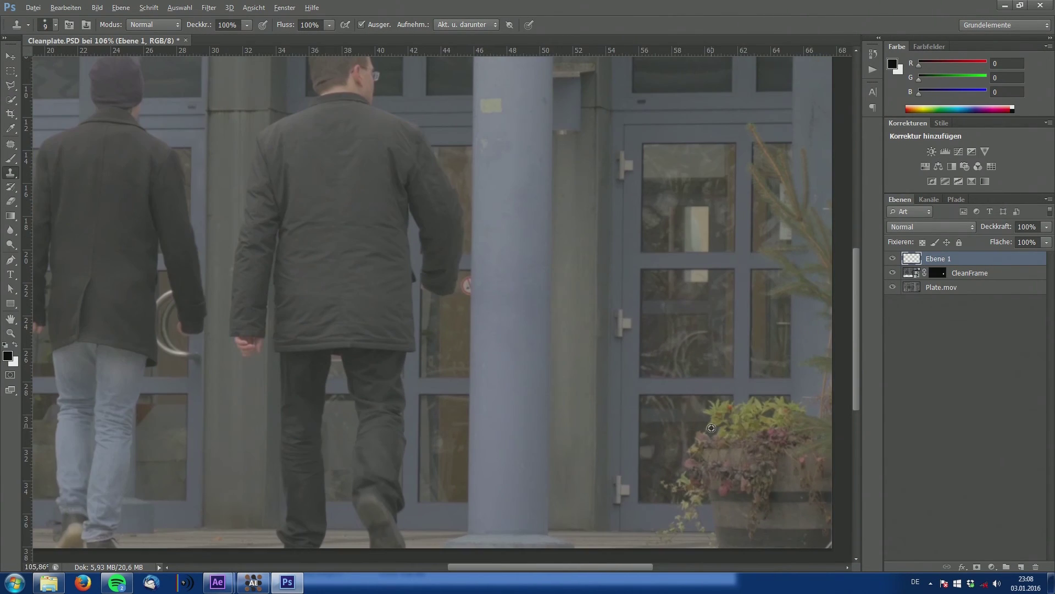
- Touch up the remaining reflection in the lower door pane next to the yellow leaves with a 13 px Clone Stamp brush
{"action": "right_click", "coordinate": [702, 428], "text": "alt"}
{"action": "scroll", "coordinate": [716, 425], "scroll_direction": "up", "scroll_amount": 8}
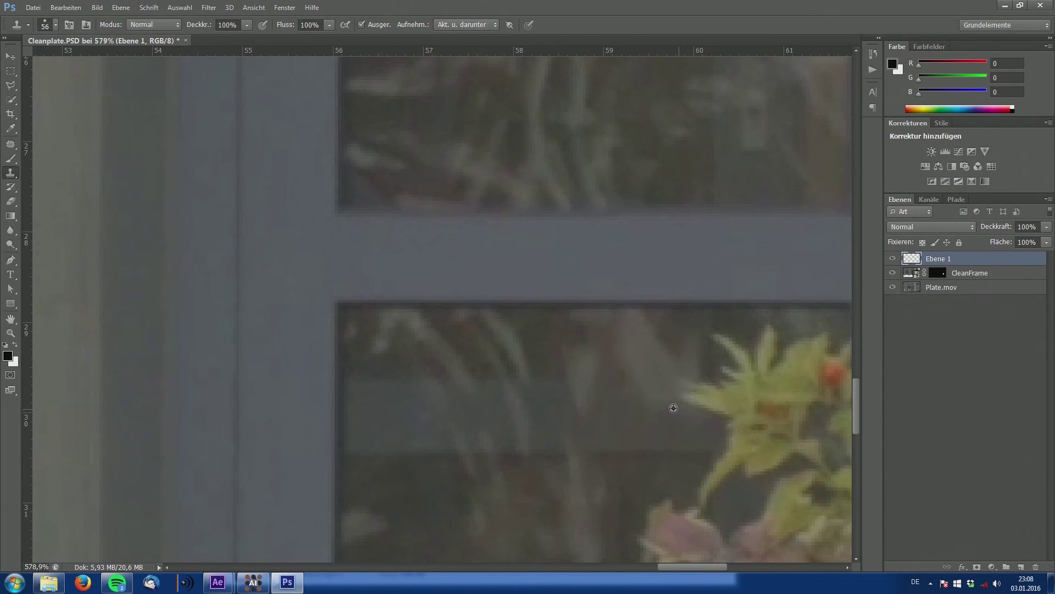
{"action": "right_click", "coordinate": [630, 409], "text": "alt"}
{"action": "scroll", "coordinate": [646, 461], "scroll_direction": "up", "scroll_amount": 2}
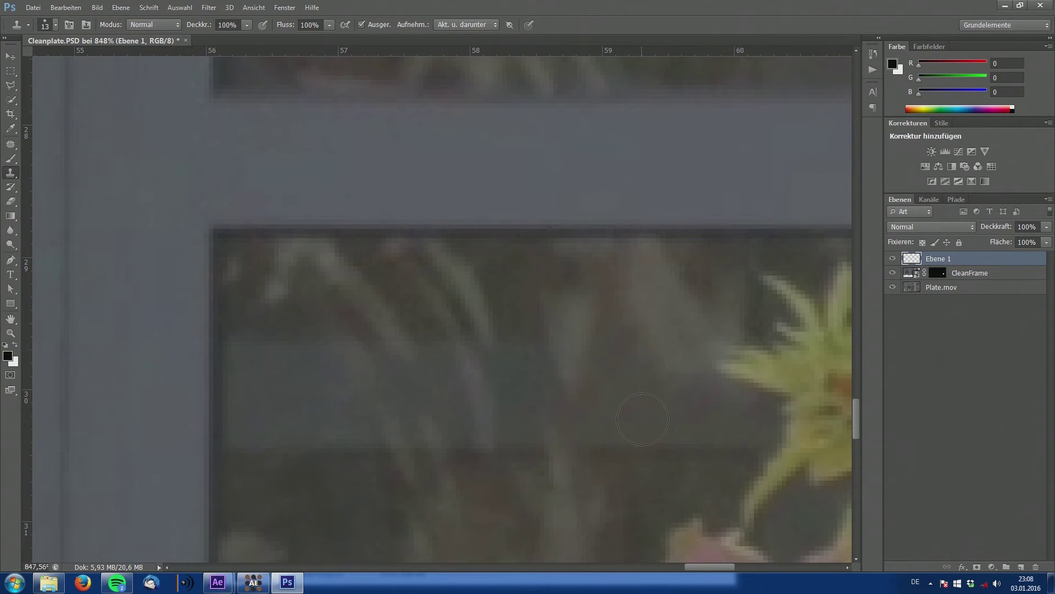
{"action": "scroll", "coordinate": [667, 440], "scroll_direction": "down", "scroll_amount": 4}
{"action": "scroll", "coordinate": [666, 440], "scroll_direction": "up", "scroll_amount": 5}
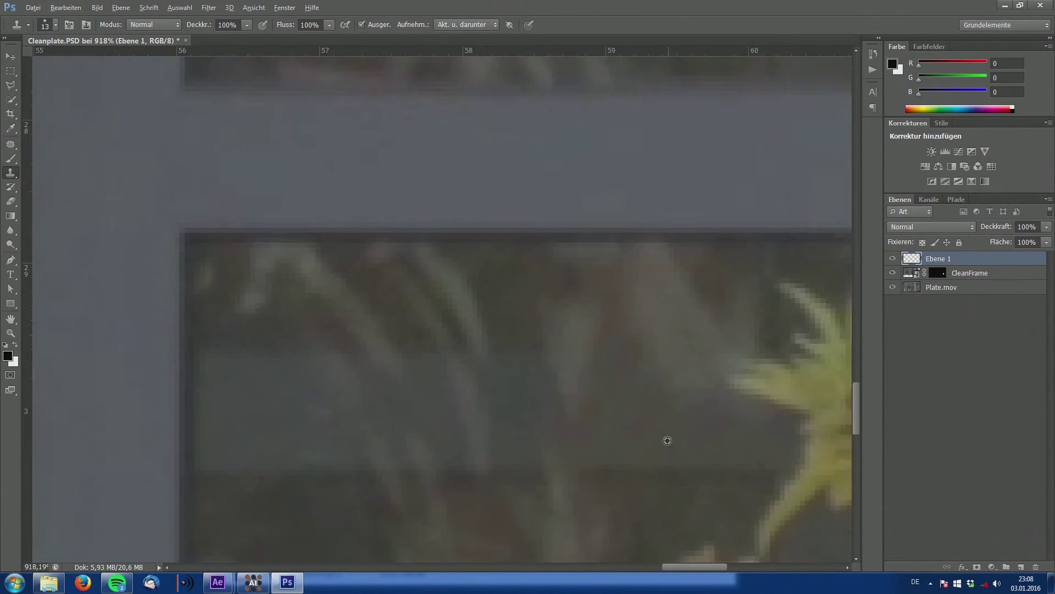
{"action": "scroll", "coordinate": [699, 476], "scroll_direction": "down", "scroll_amount": 5}
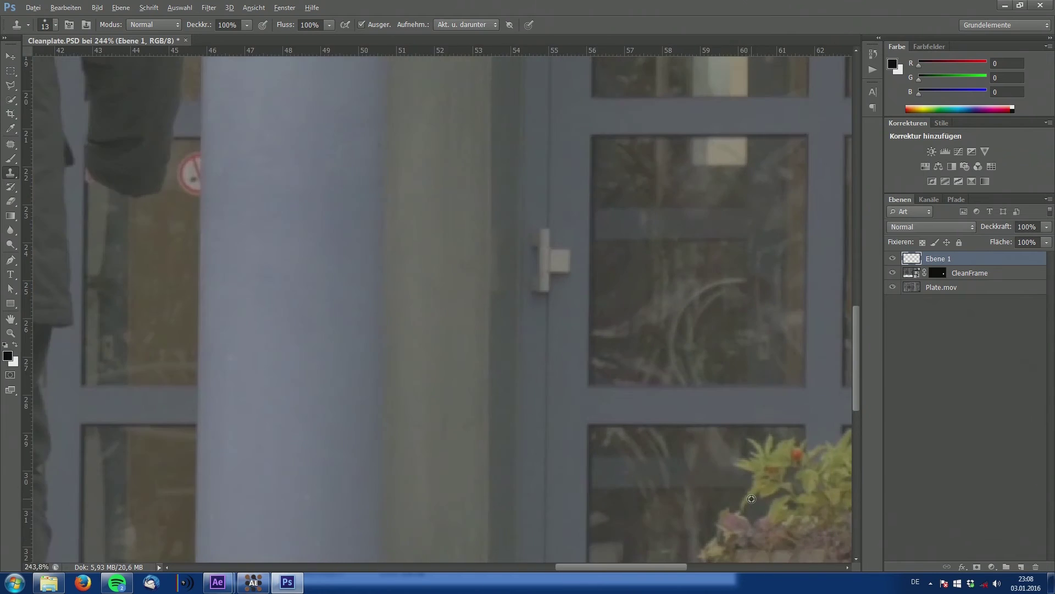
{"action": "scroll", "coordinate": [702, 483], "scroll_direction": "up", "scroll_amount": 2}
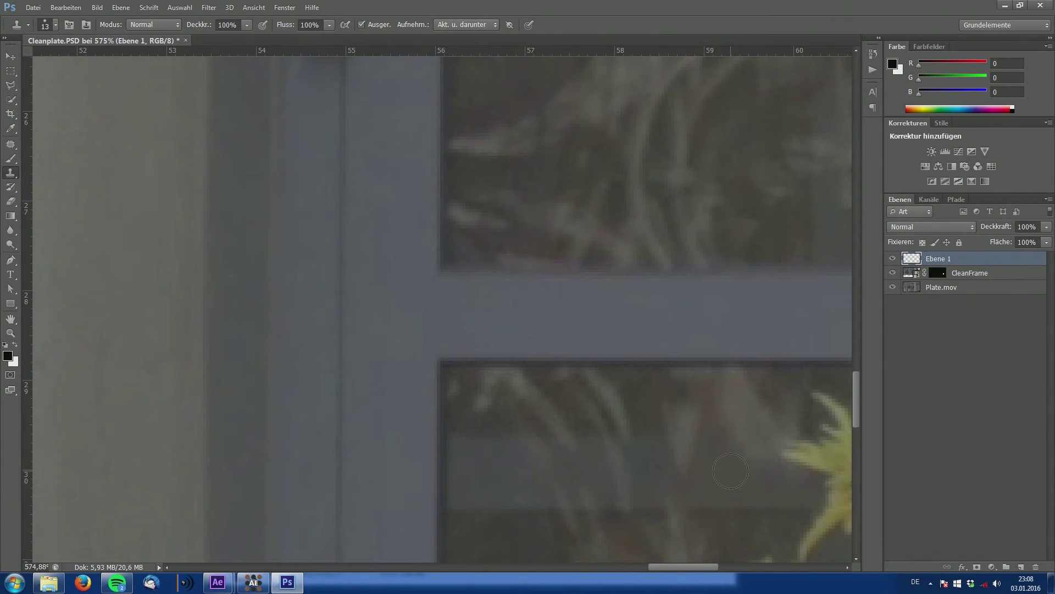
{"action": "scroll", "coordinate": [750, 534], "scroll_direction": "down", "scroll_amount": 5}
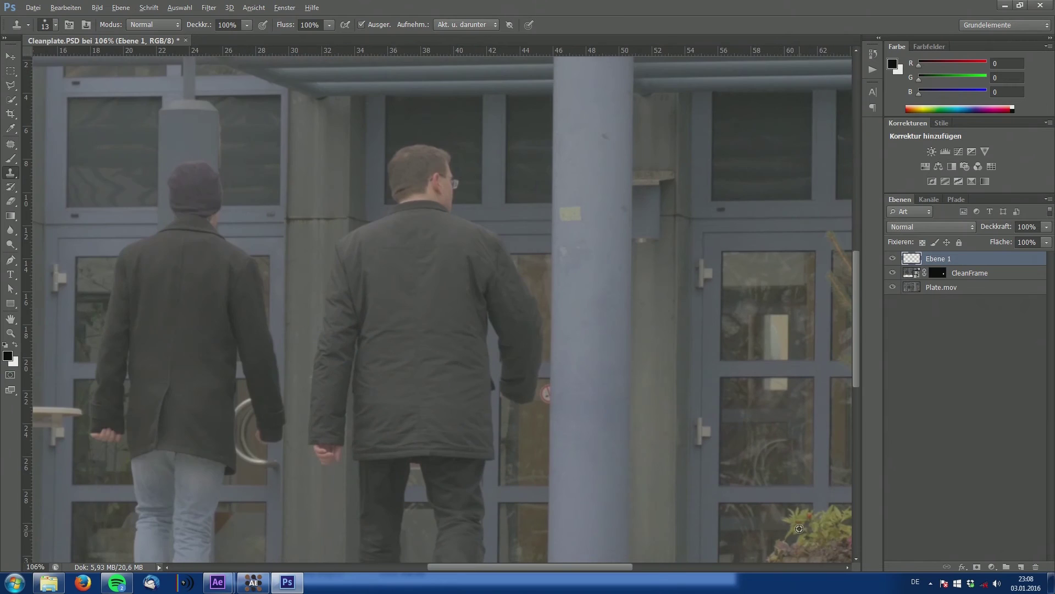
{"action": "scroll", "coordinate": [787, 535], "scroll_direction": "up", "scroll_amount": 1}
{"action": "scroll", "coordinate": [786, 534], "scroll_direction": "up", "scroll_amount": 6}
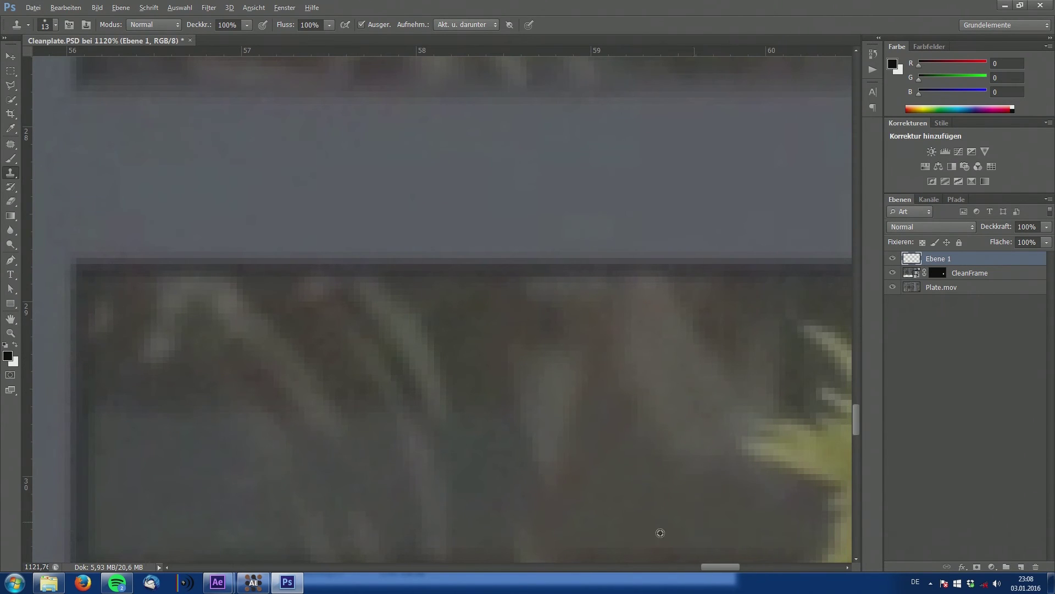
- Compare the door panes with and without the cloned layer Ebene 1, up close and in the whole frame
{"action": "scroll", "coordinate": [660, 533], "scroll_direction": "down", "scroll_amount": 6}
{"action": "scroll", "coordinate": [603, 489], "scroll_direction": "up", "scroll_amount": 1}
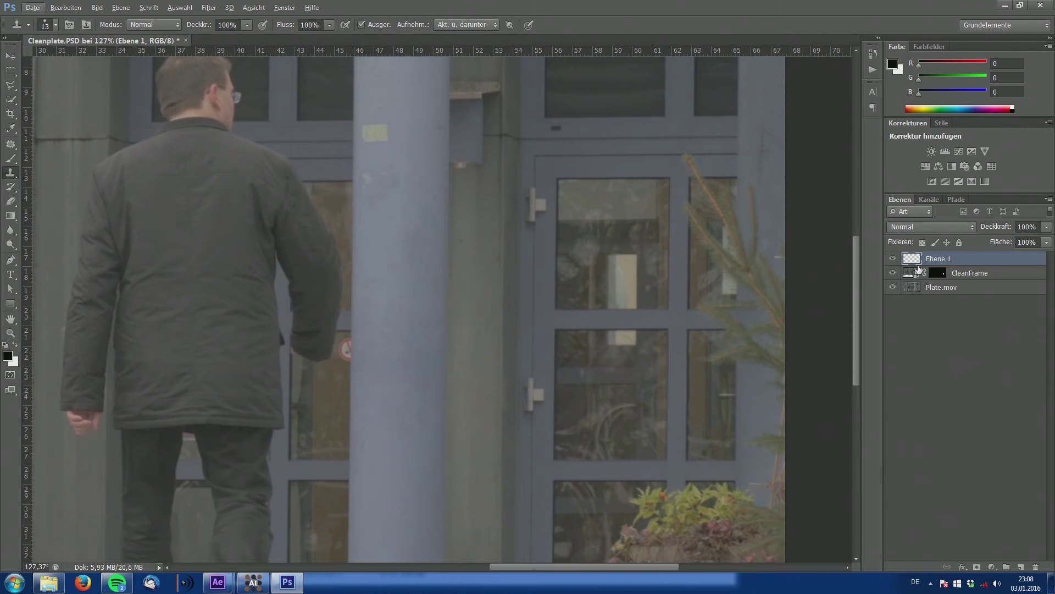
{"action": "left_click", "coordinate": [893, 259]}
{"action": "left_click", "coordinate": [892, 259]}
{"action": "left_click", "coordinate": [893, 259]}
{"action": "left_click", "coordinate": [893, 259]}
{"action": "scroll", "coordinate": [773, 413], "scroll_direction": "down", "scroll_amount": 2}
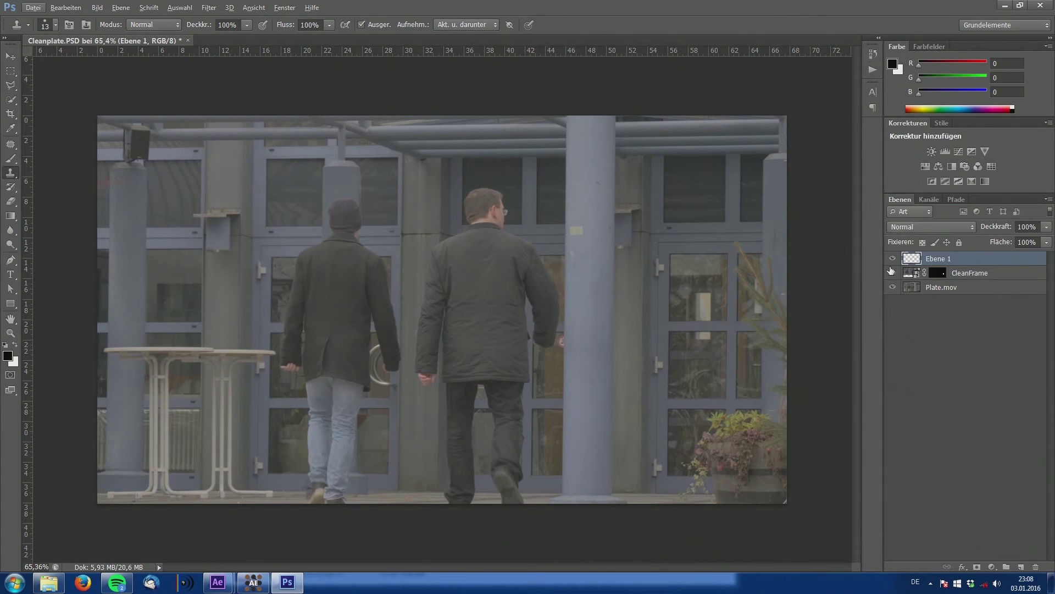
{"action": "scroll", "coordinate": [801, 401], "scroll_direction": "up", "scroll_amount": 2}
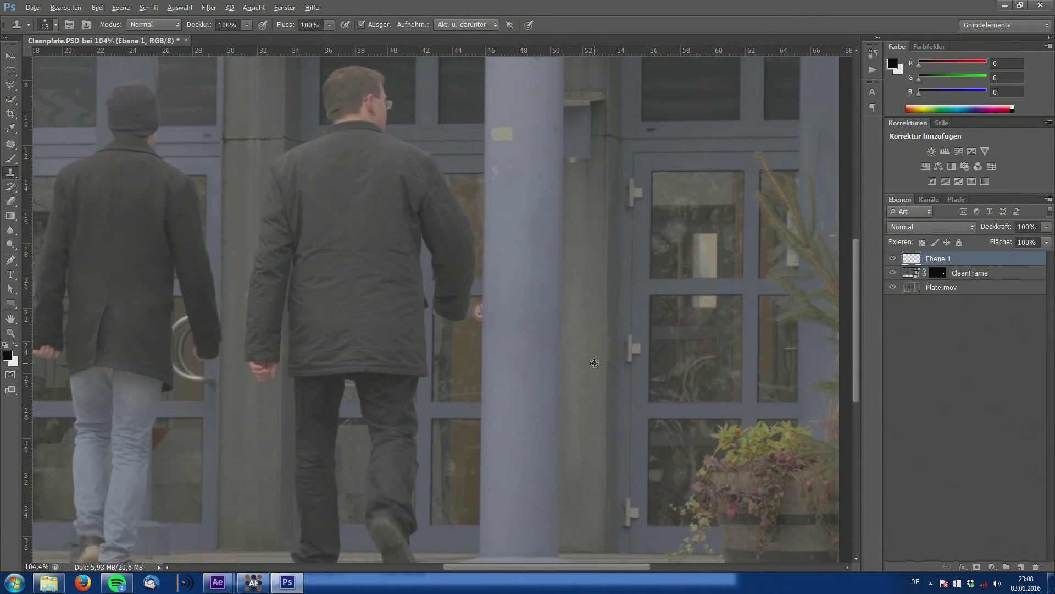
{"action": "scroll", "coordinate": [595, 363], "scroll_direction": "down", "scroll_amount": 2}
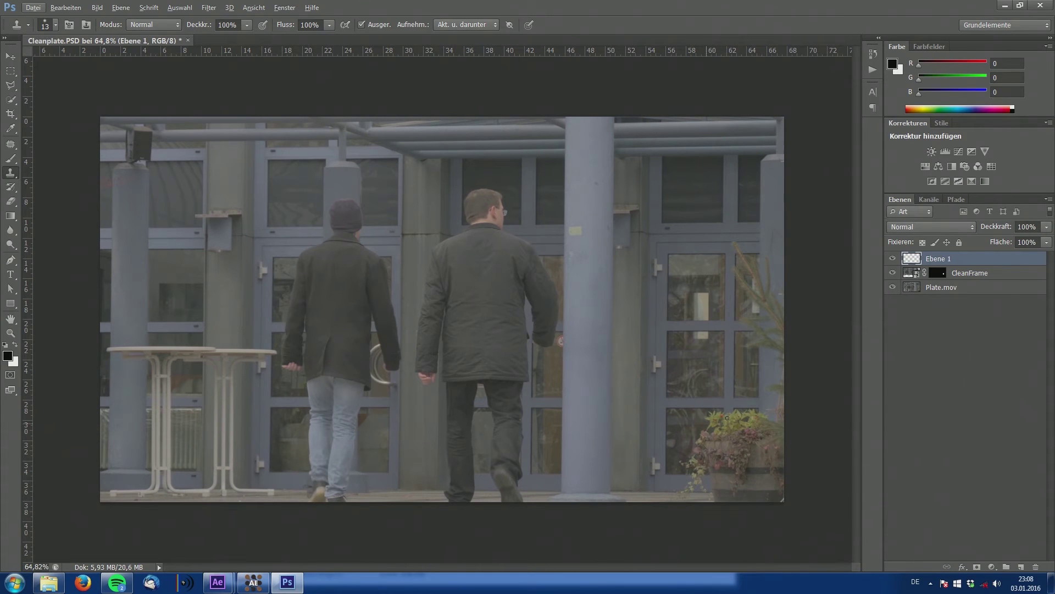
- Switch to the Move tool and save the changes to Cleanplate.PSD
{"action": "left_click", "coordinate": [10, 57]}
{"action": "scroll", "coordinate": [405, 322], "scroll_direction": "down", "scroll_amount": 1}
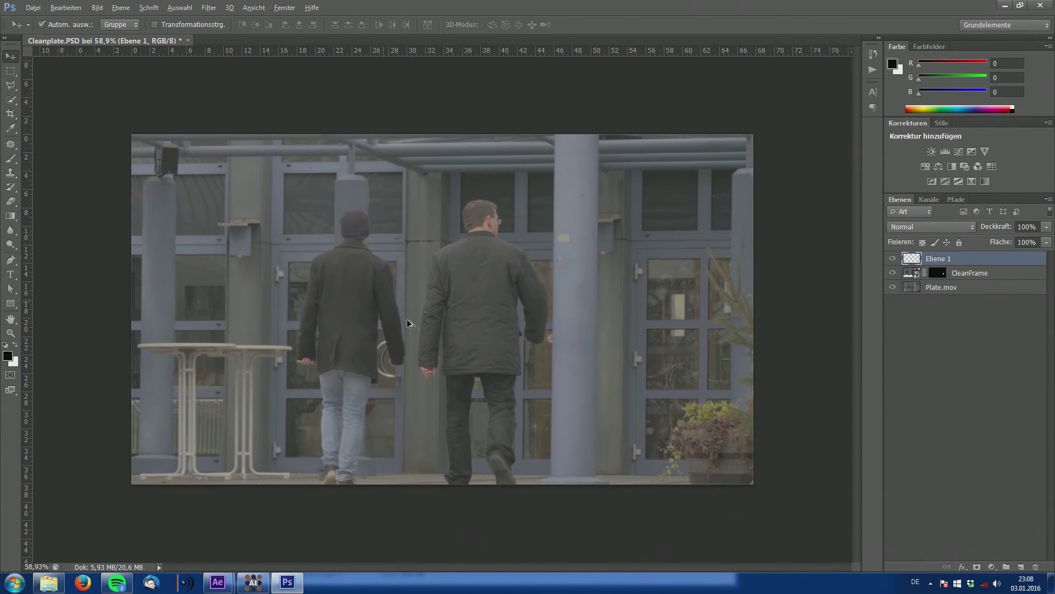
{"action": "scroll", "coordinate": [405, 323], "scroll_direction": "up", "scroll_amount": 2}
{"action": "left_click", "coordinate": [28, 7]}
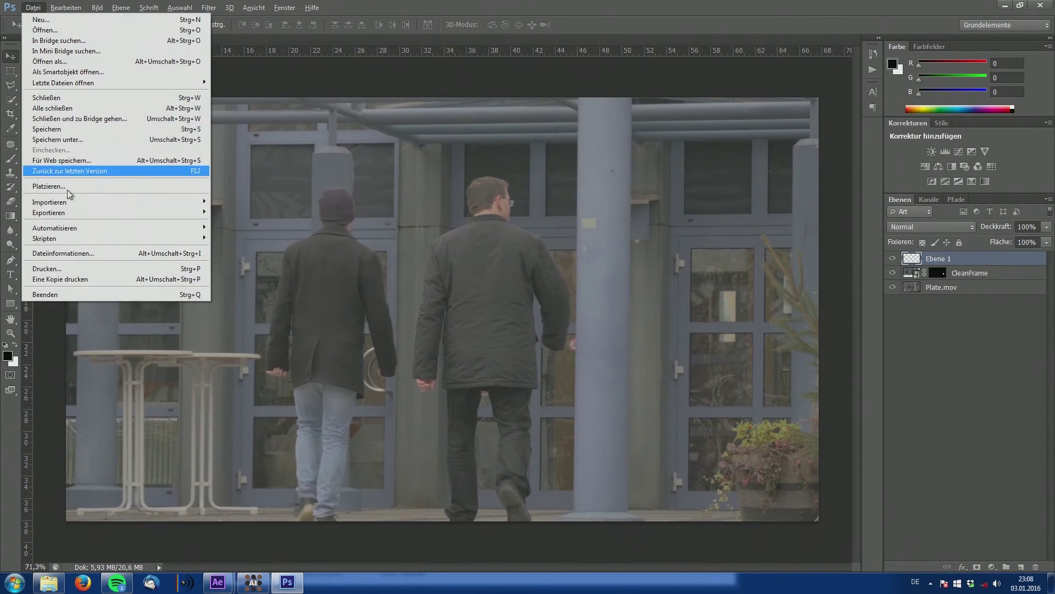
{"action": "left_click", "coordinate": [65, 132]}
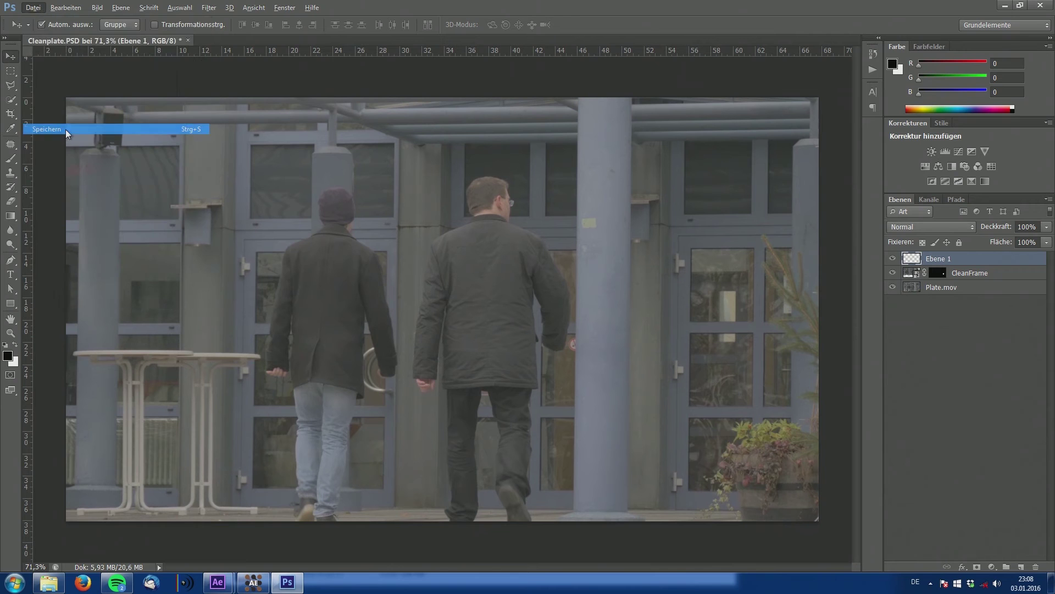
- Return to After Effects and import Cleanplate.PSD from the file folder as Footage, reduced to a single layer
{"action": "left_click", "coordinate": [1005, 5]}
{"action": "left_click", "coordinate": [686, 48]}
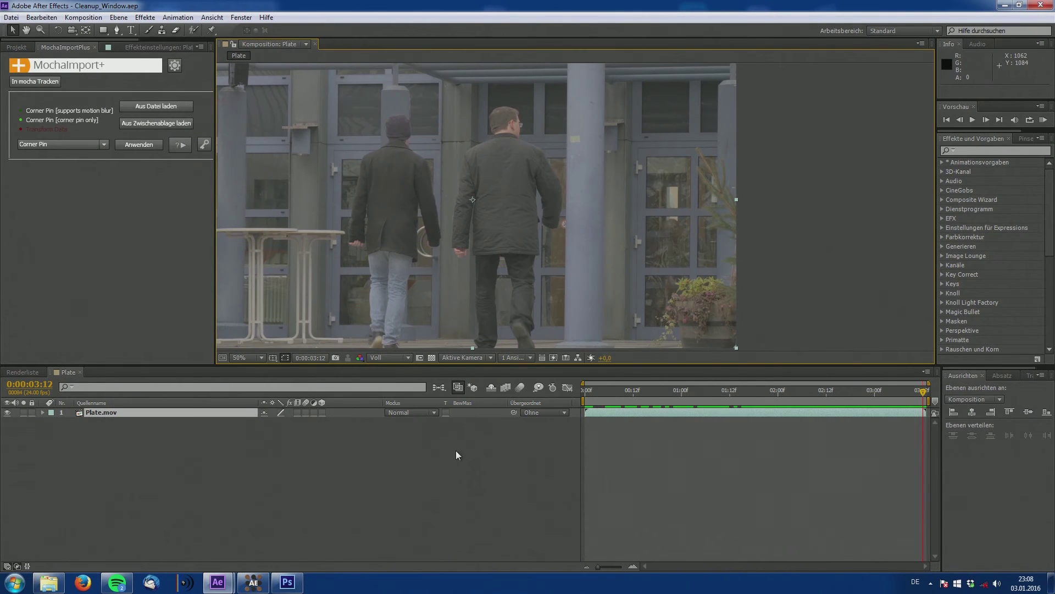
{"action": "scroll", "coordinate": [525, 251], "scroll_direction": "down", "scroll_amount": 1}
{"action": "left_click_drag", "start_coordinate": [684, 239], "coordinate": [641, 246]}
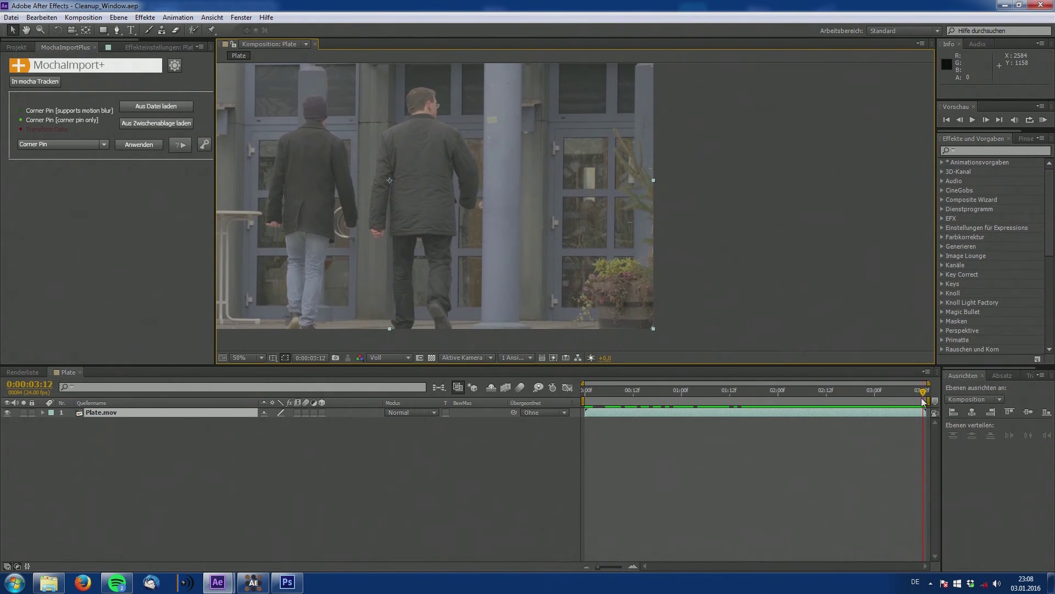
{"action": "left_click", "coordinate": [15, 48]}
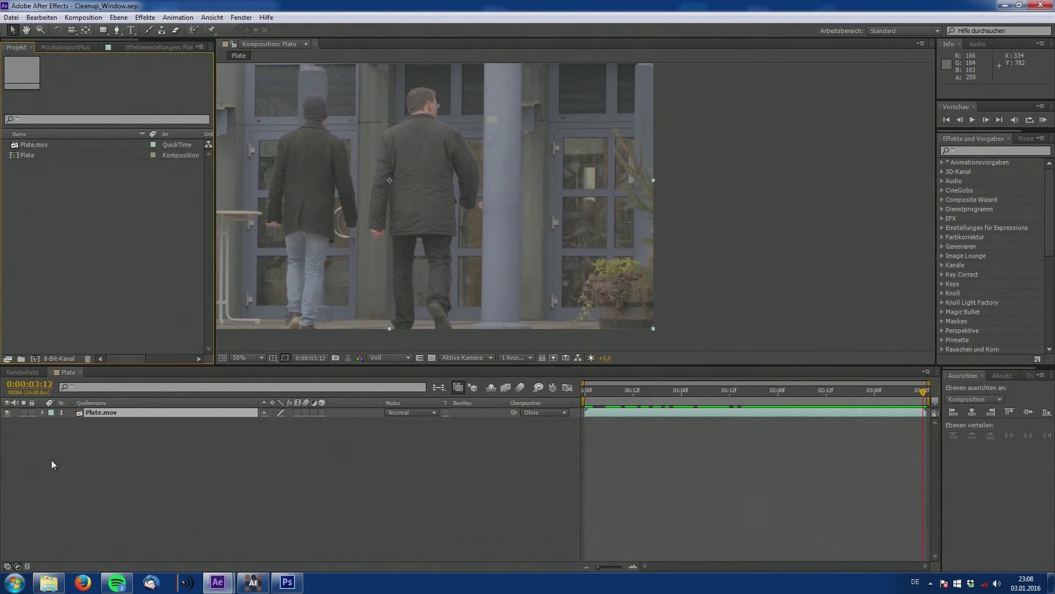
{"action": "left_click", "coordinate": [48, 582]}
{"action": "left_click_drag", "start_coordinate": [400, 146], "coordinate": [104, 291]}
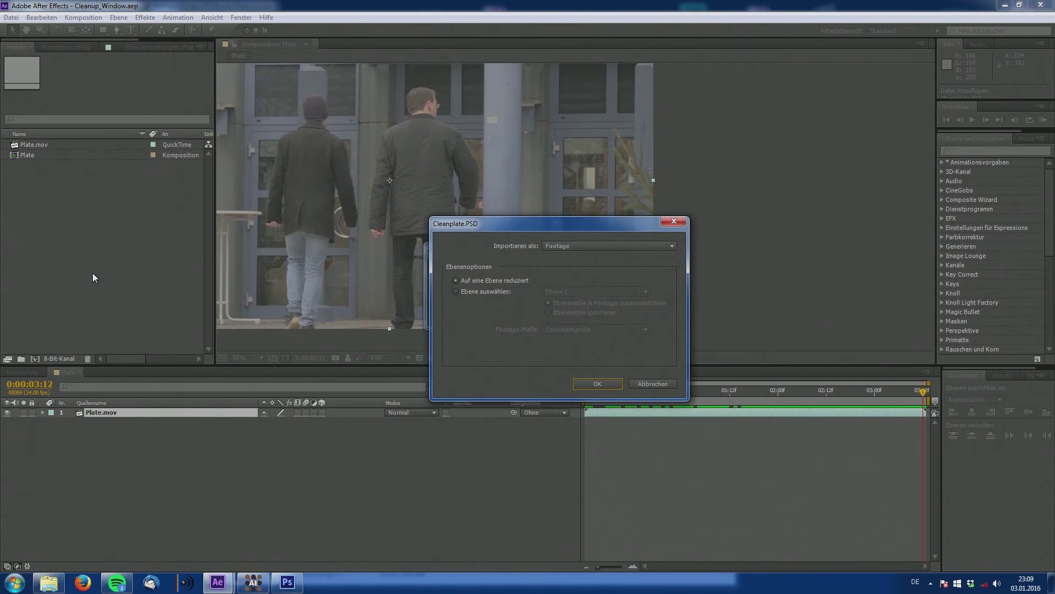
{"action": "left_click", "coordinate": [576, 243]}
{"action": "left_click", "coordinate": [574, 264]}
{"action": "left_click", "coordinate": [594, 384]}
- Add Cleanplate.PSD to the Plate composition above Plate.mov and compare the frame with it hidden and shown
{"action": "left_click_drag", "start_coordinate": [37, 164], "coordinate": [159, 411]}
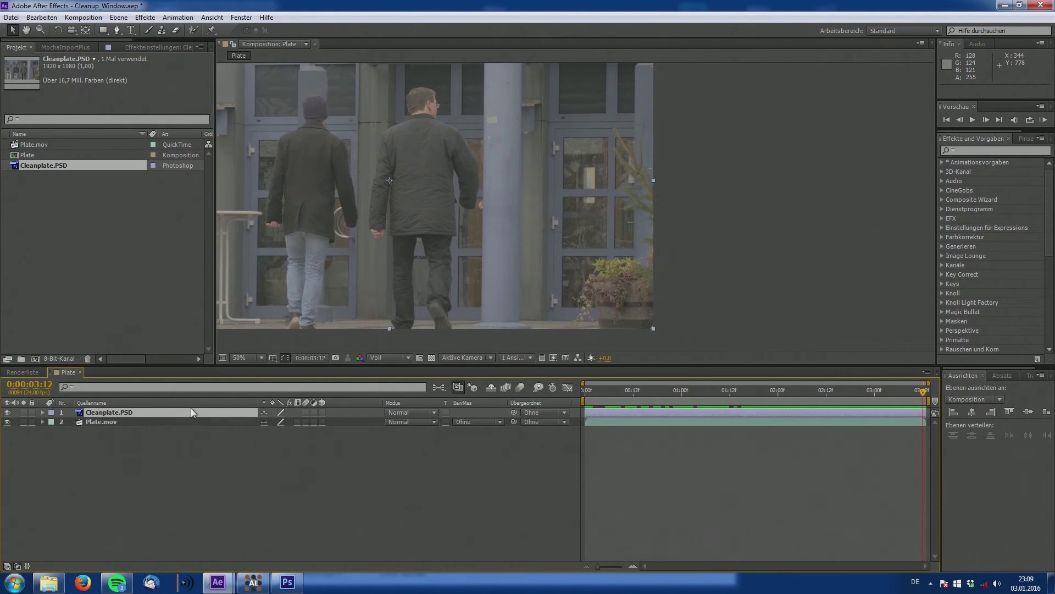
{"action": "left_click", "coordinate": [7, 413]}
{"action": "left_click", "coordinate": [7, 413]}
- Precompose the Cleanplate.PSD layer as "Cleanplate Precomp", moving all attributes into the new composition
{"action": "key", "text": "ctrl+shift+c"}
{"action": "type", "text": "Cleanplate Precomp"}
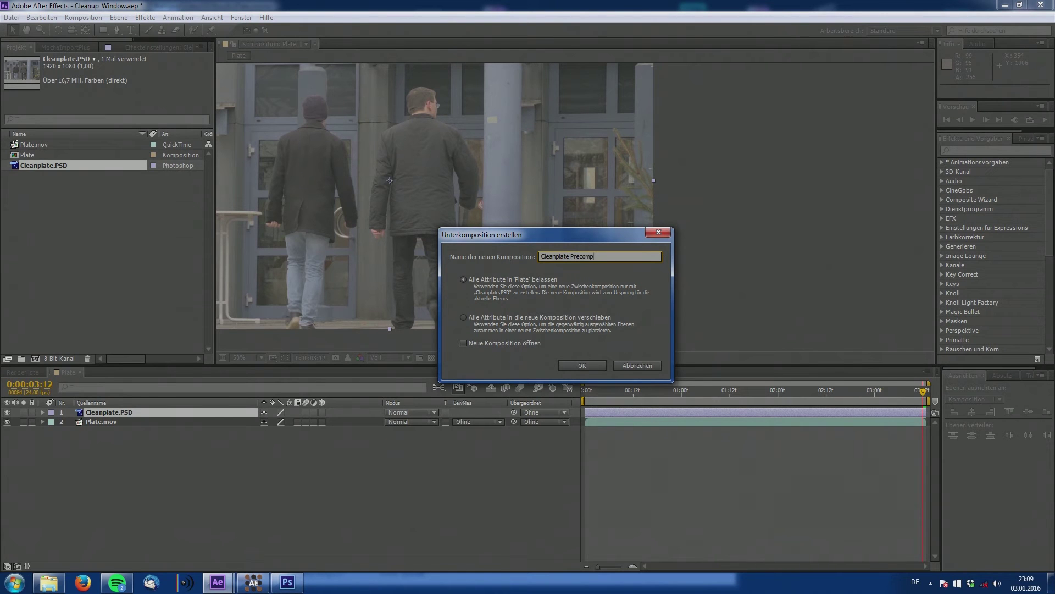
{"action": "left_click", "coordinate": [520, 331]}
{"action": "left_click", "coordinate": [582, 365]}
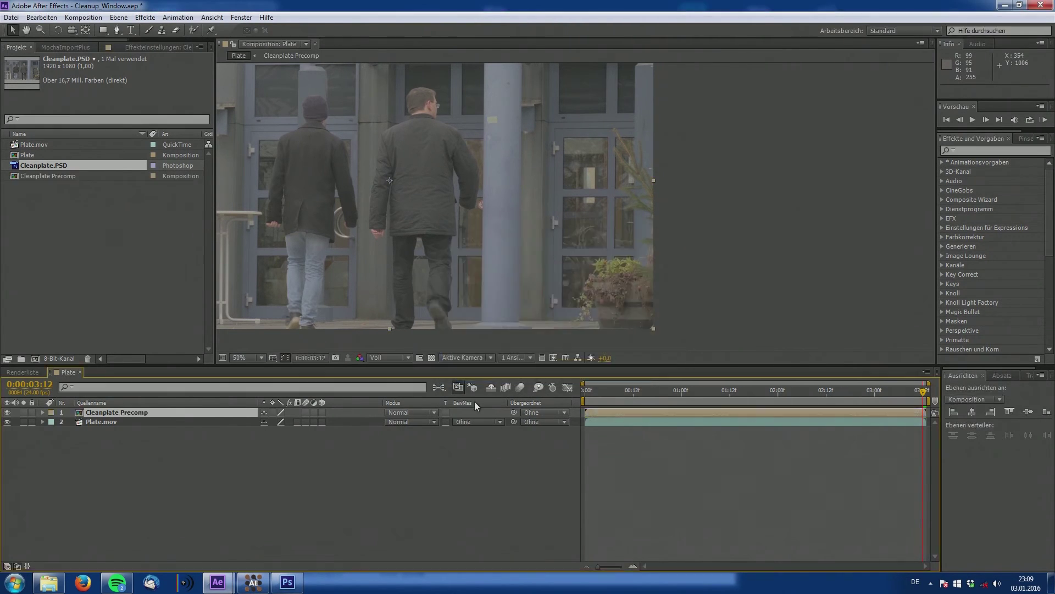
- Apply the mocha track to Cleanplate Precomp with MochaImport+ as a Red Giant Warp Corner Pin, with Live-Expression statt Keyframes switched off
{"action": "left_click", "coordinate": [66, 48]}
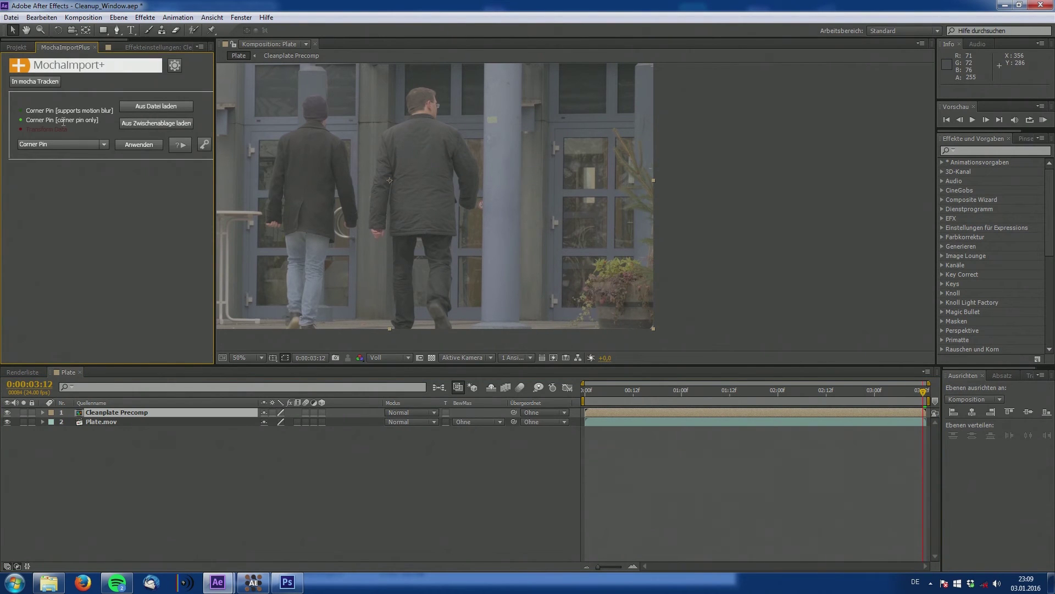
{"action": "left_click", "coordinate": [51, 143]}
{"action": "left_click", "coordinate": [42, 155]}
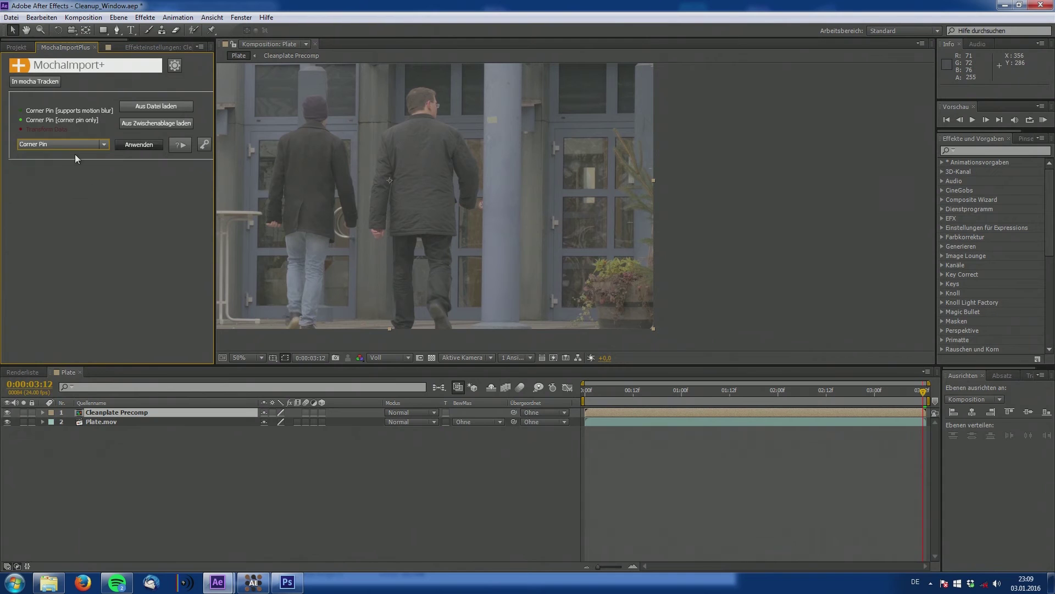
{"action": "left_click", "coordinate": [141, 145]}
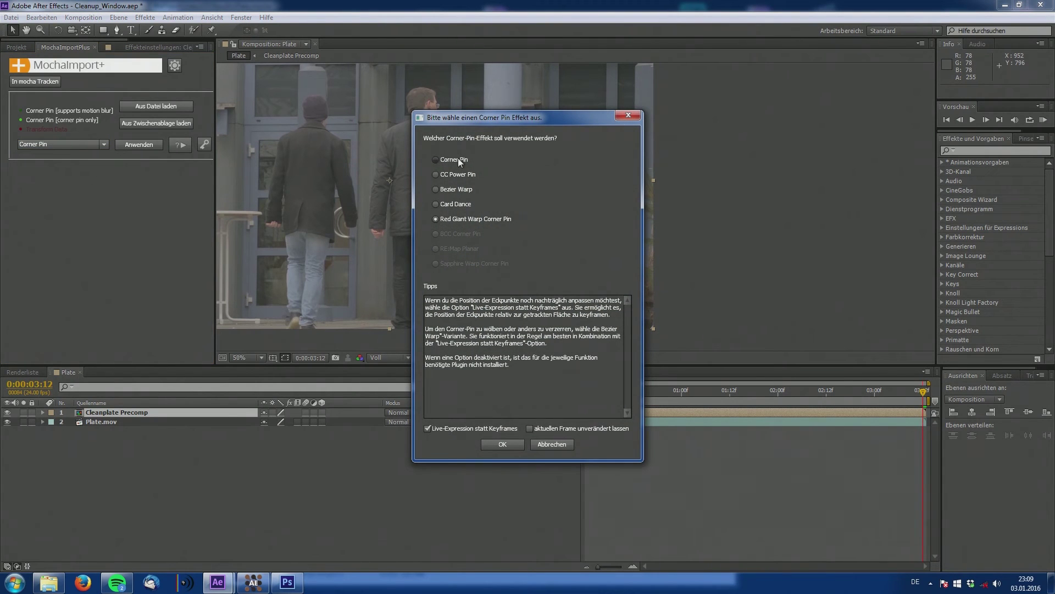
{"action": "left_click", "coordinate": [447, 429]}
{"action": "left_click", "coordinate": [493, 445]}
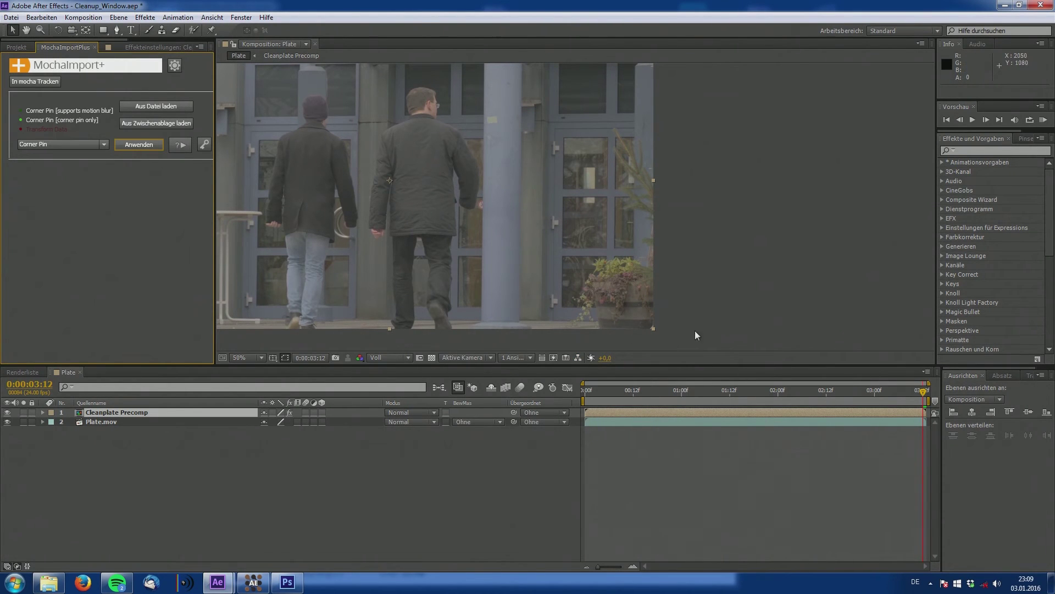
- Compare the frame at 0:00:01:12 with the Cleanplate Precomp layer hidden and shown
{"action": "left_click_drag", "start_coordinate": [909, 391], "coordinate": [730, 388]}
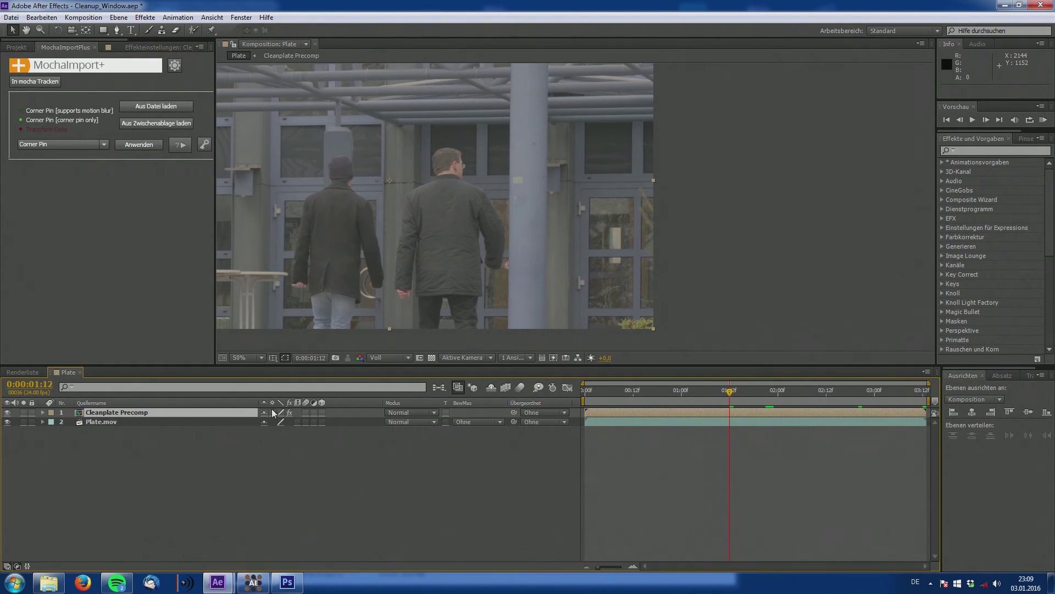
{"action": "left_click", "coordinate": [7, 413]}
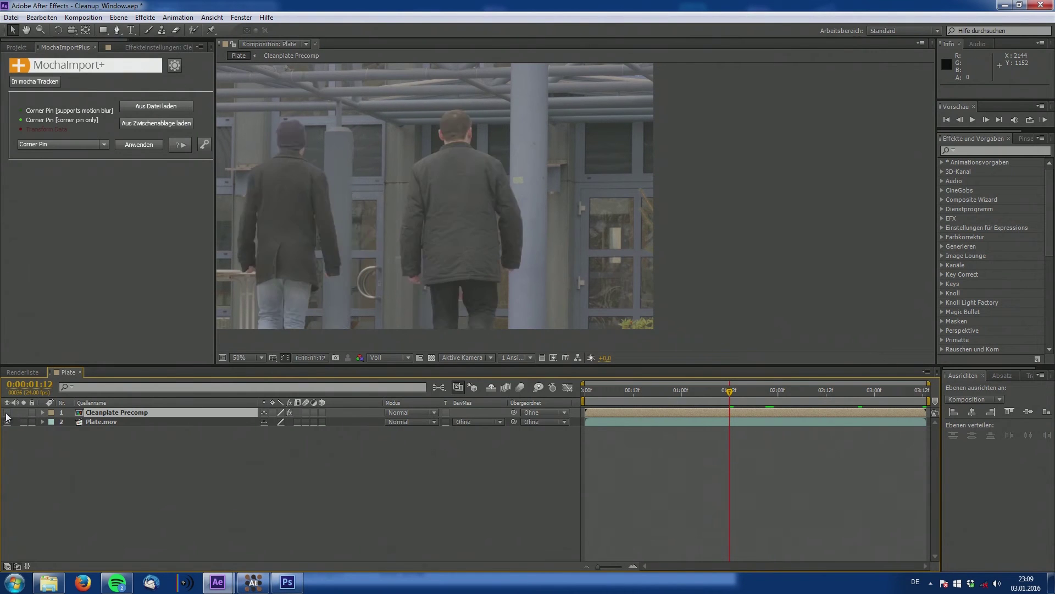
{"action": "left_click", "coordinate": [7, 412]}
- Show the RG Corner Pin outline on Cleanplate Precomp and check its movement along the timeline up to frame 0:00:03:12
{"action": "left_click", "coordinate": [114, 413]}
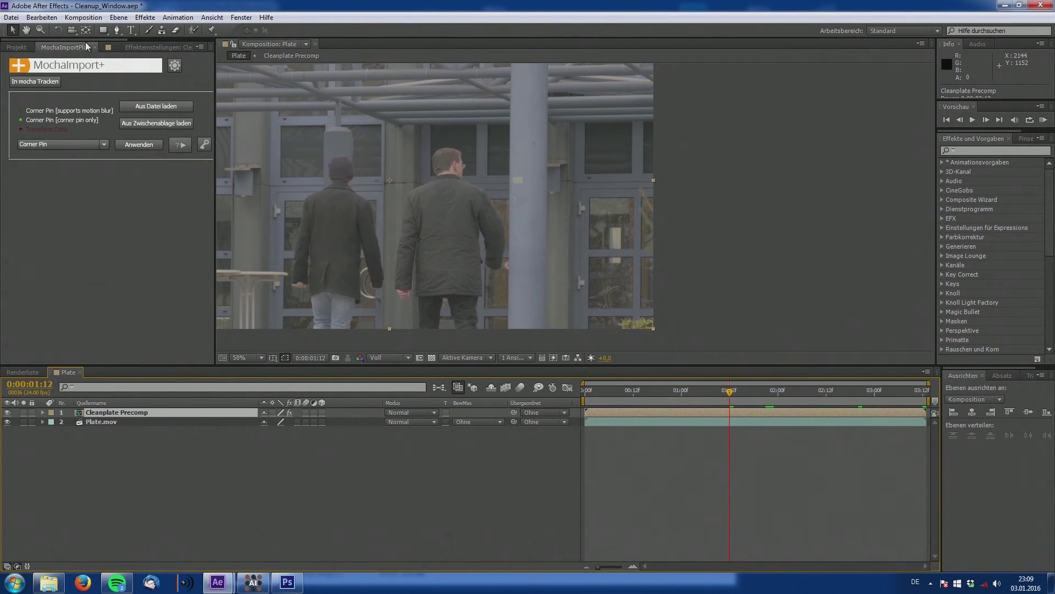
{"action": "left_click", "coordinate": [139, 48]}
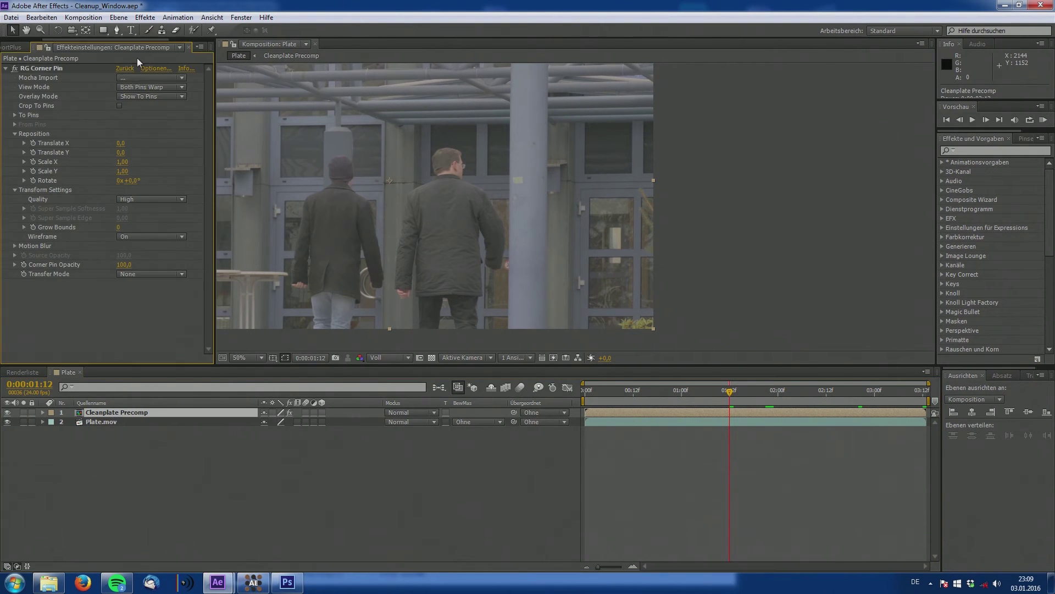
{"action": "left_click", "coordinate": [33, 68]}
{"action": "key", "text": "comma"}
{"action": "left_click", "coordinate": [669, 392]}
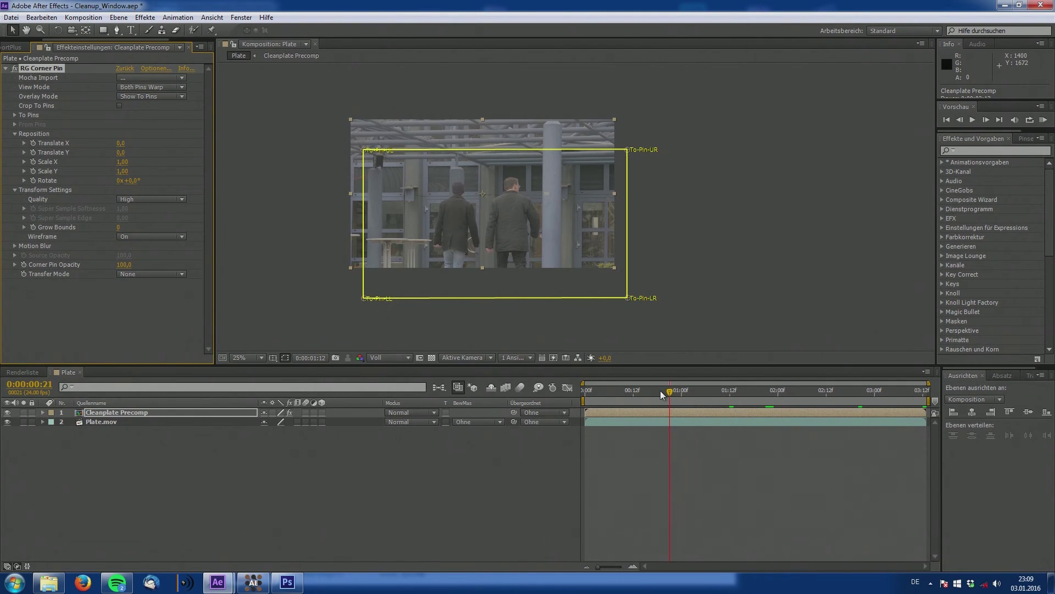
{"action": "left_click_drag", "start_coordinate": [661, 395], "coordinate": [908, 402]}
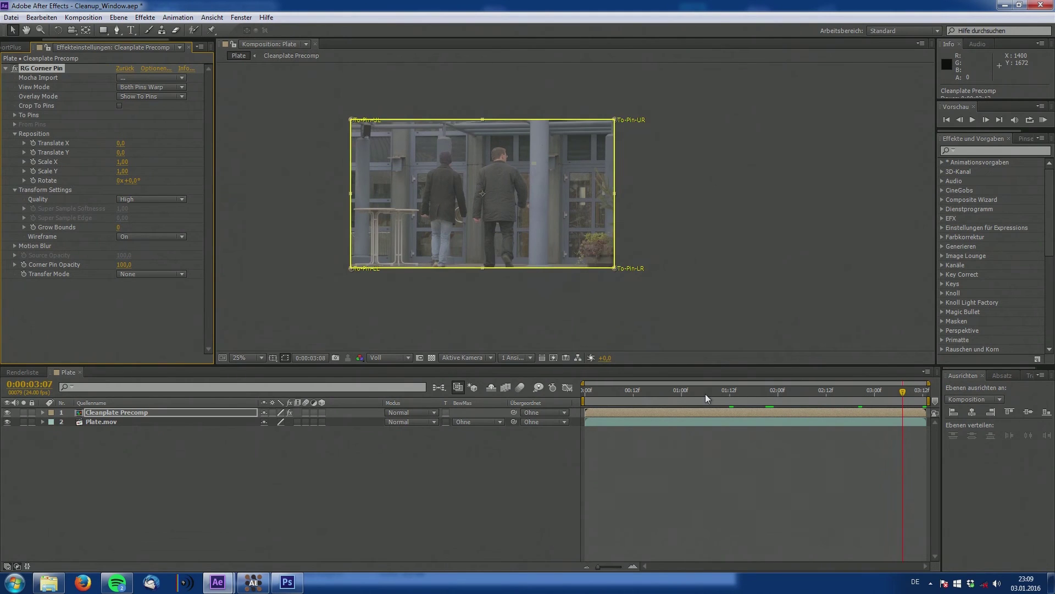
{"action": "left_click_drag", "start_coordinate": [705, 395], "coordinate": [938, 391]}
- Open the Cleanplate Precomp composition from the Plate timeline and frame the door behind the flower pot
{"action": "key", "text": "period"}
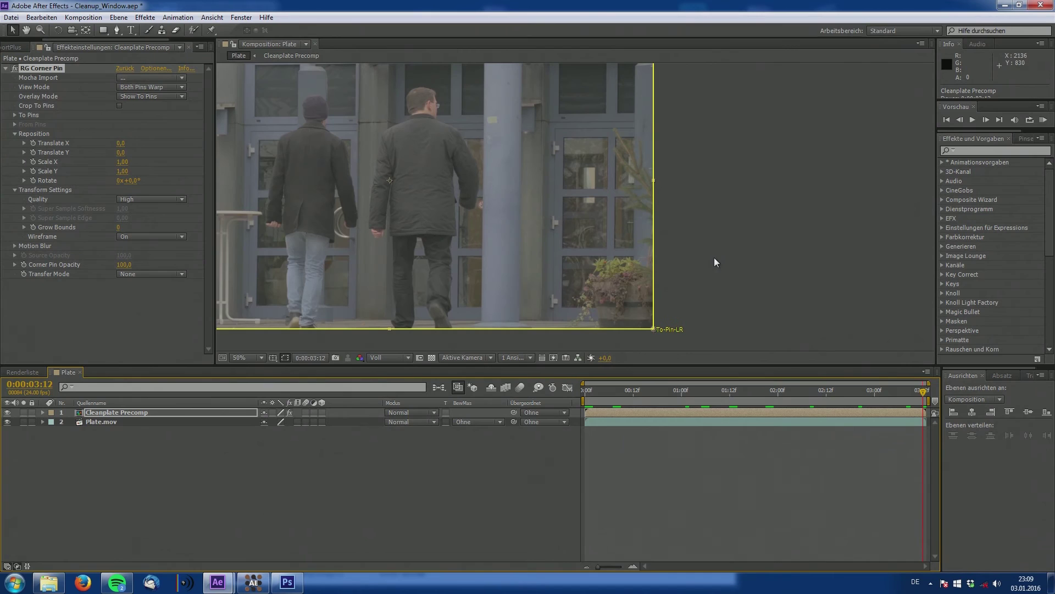
{"action": "left_click_drag", "start_coordinate": [716, 262], "coordinate": [570, 278]}
{"action": "double_click", "coordinate": [126, 412]}
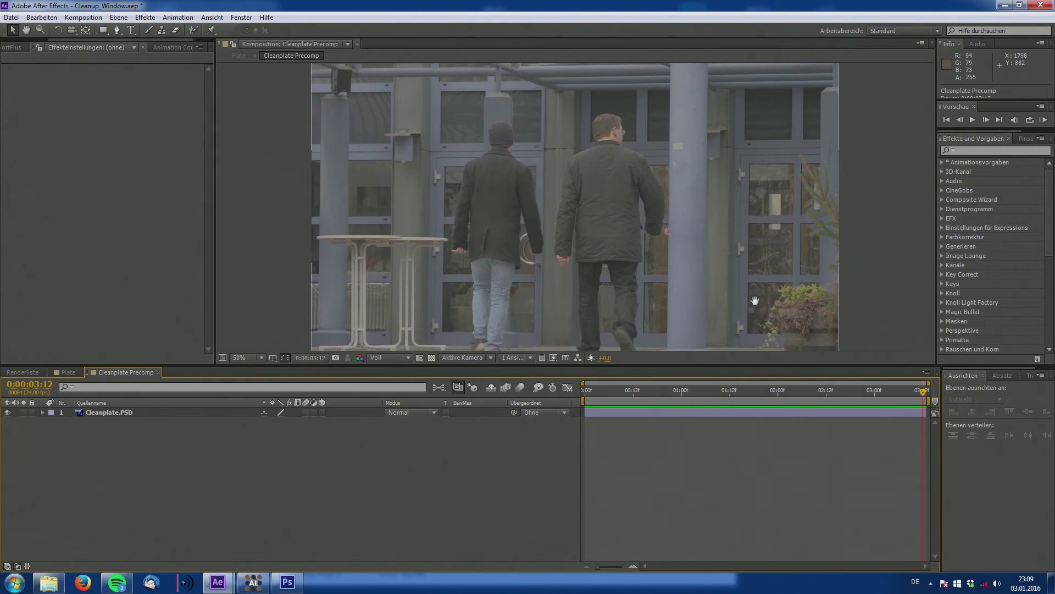
{"action": "left_click_drag", "start_coordinate": [755, 300], "coordinate": [561, 313]}
{"action": "left_click_drag", "start_coordinate": [491, 278], "coordinate": [443, 259]}
{"action": "scroll", "coordinate": [443, 259], "scroll_direction": "up", "scroll_amount": 1}
{"action": "left_click_drag", "start_coordinate": [543, 280], "coordinate": [588, 217]}
- Draw a four-point Pen tool mask on Cleanplate.PSD around the wide door pane beside the door handle
{"action": "left_click", "coordinate": [113, 31]}
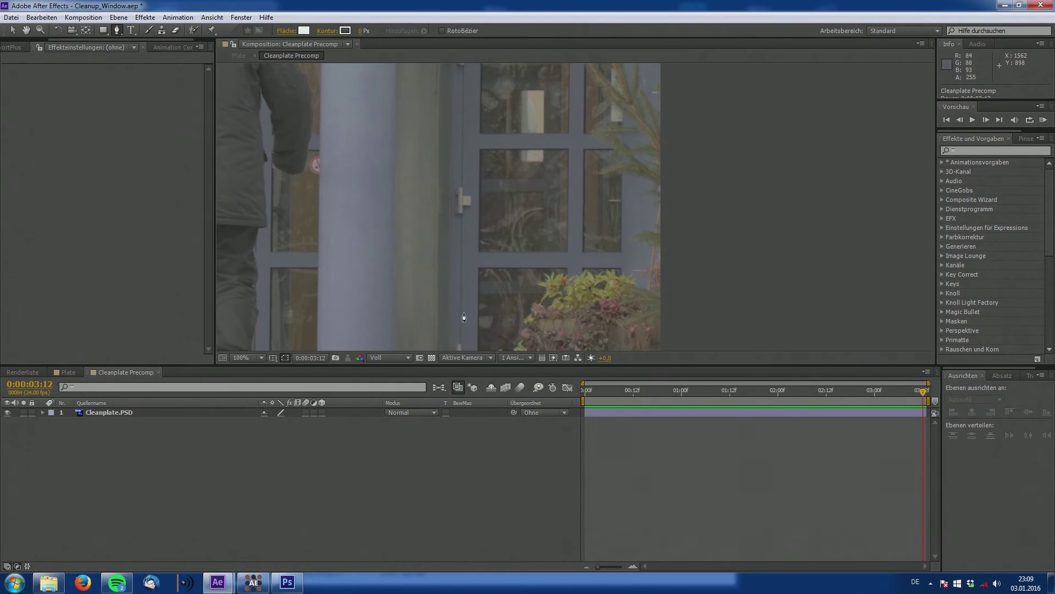
{"action": "left_click_drag", "start_coordinate": [544, 283], "coordinate": [561, 292]}
{"action": "left_click", "coordinate": [99, 412]}
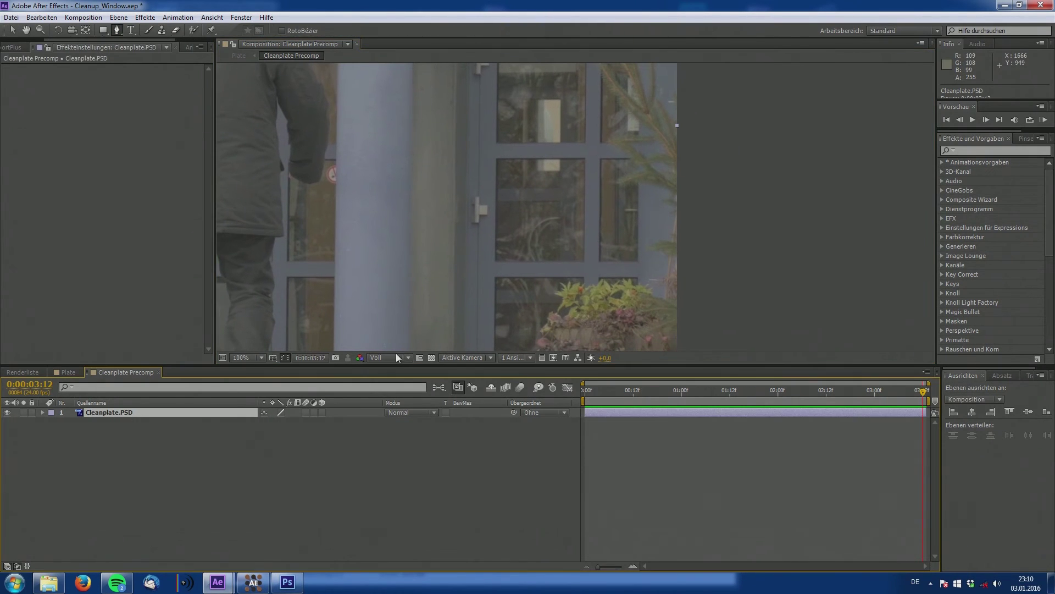
{"action": "scroll", "coordinate": [381, 235], "scroll_direction": "up", "scroll_amount": 1}
{"action": "left_click_drag", "start_coordinate": [484, 273], "coordinate": [522, 289]}
{"action": "left_click_drag", "start_coordinate": [450, 301], "coordinate": [476, 259]}
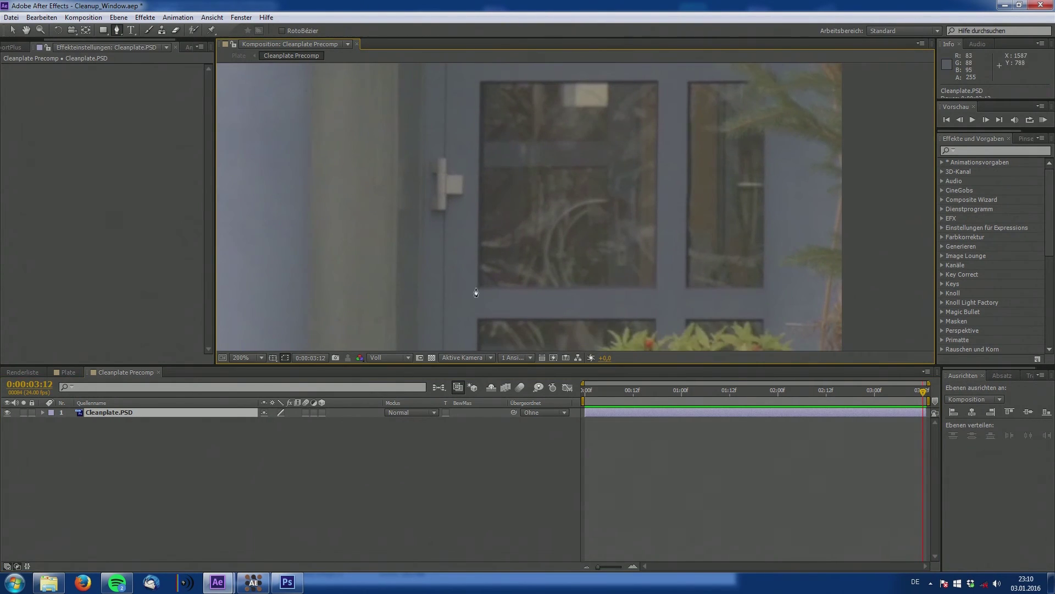
{"action": "left_click", "coordinate": [478, 286]}
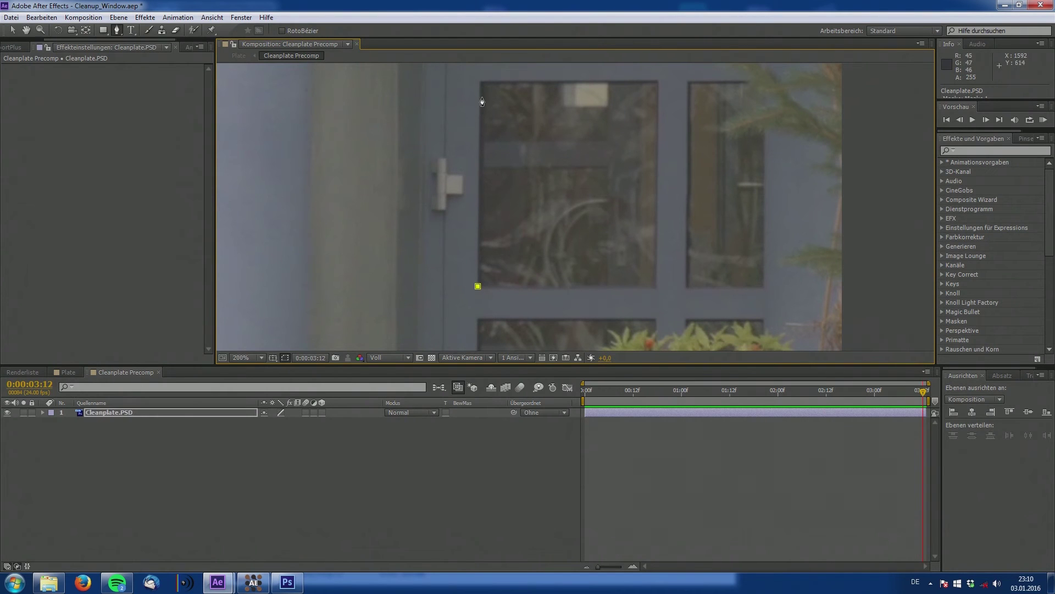
{"action": "left_click", "coordinate": [481, 85]}
{"action": "left_click", "coordinate": [655, 83]}
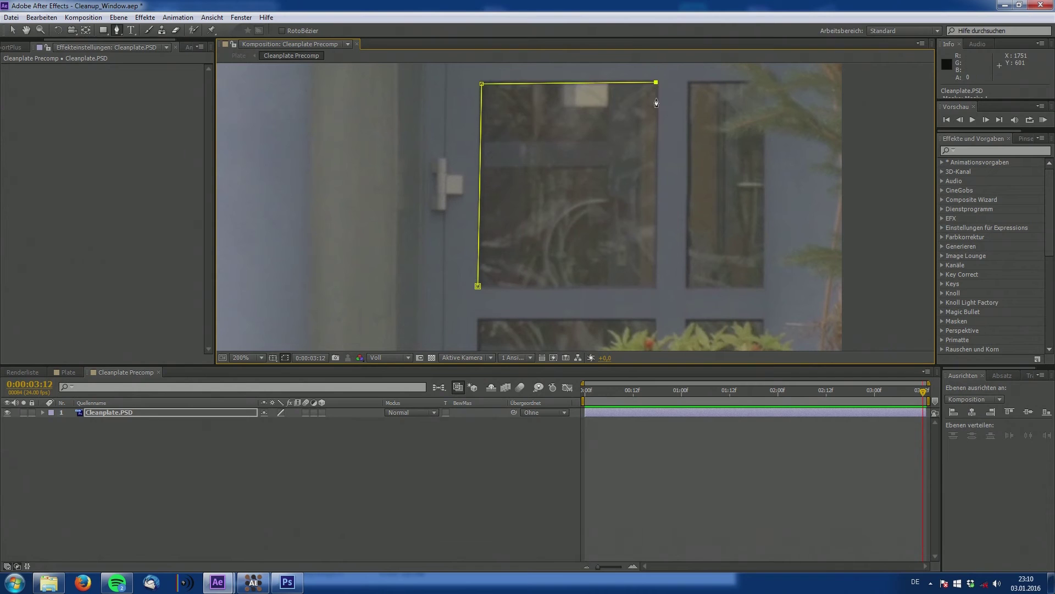
{"action": "left_click", "coordinate": [654, 287]}
{"action": "left_click", "coordinate": [477, 285]}
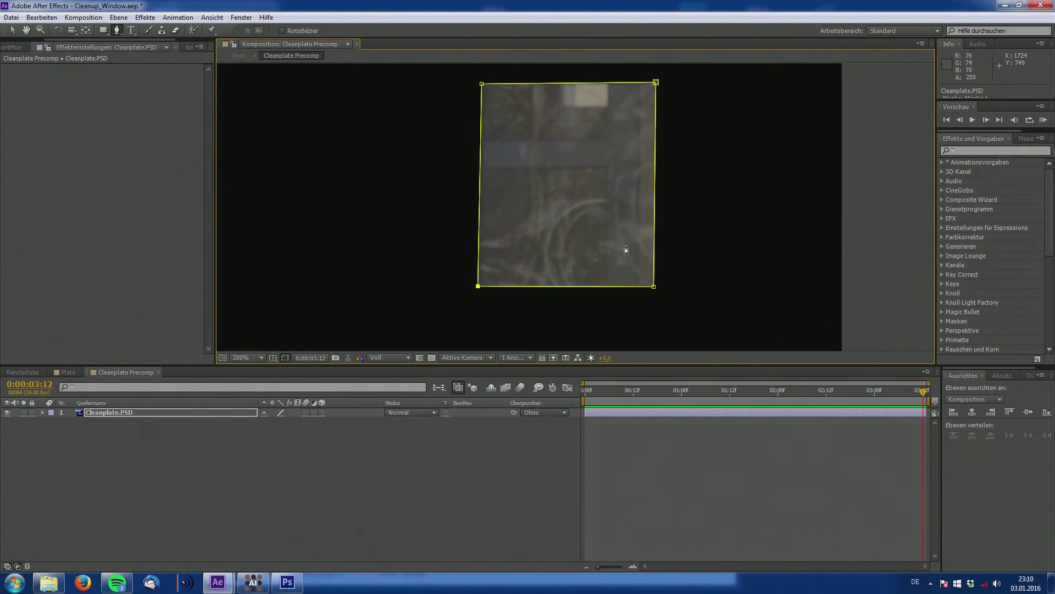
- Set the mode of the wide pane's mask, Maske 1, to Ohne
{"action": "left_click_drag", "start_coordinate": [527, 316], "coordinate": [336, 342]}
{"action": "left_click", "coordinate": [43, 413]}
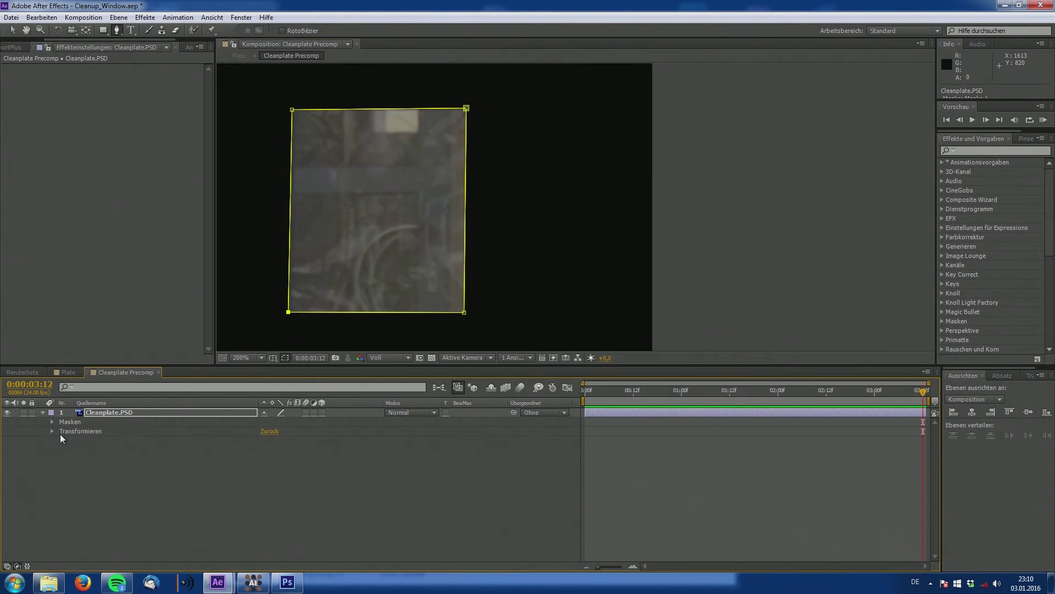
{"action": "left_click", "coordinate": [53, 422]}
{"action": "left_click", "coordinate": [276, 431]}
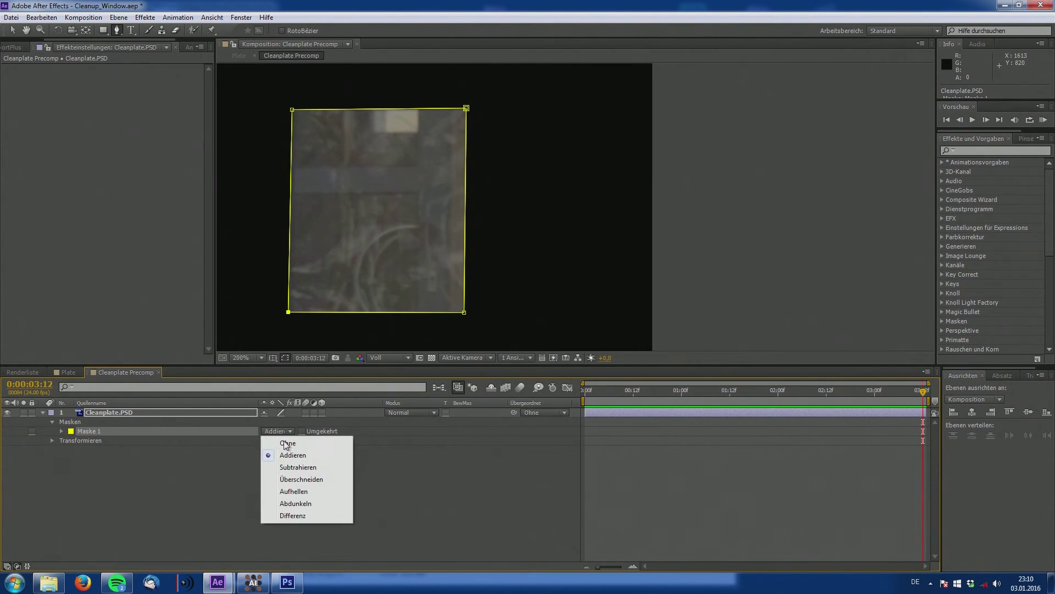
{"action": "left_click", "coordinate": [289, 378]}
- Start a second mask on Cleanplate.PSD along the left and bottom edges of the narrow neighbouring door pane
{"action": "left_click_drag", "start_coordinate": [439, 263], "coordinate": [391, 280]}
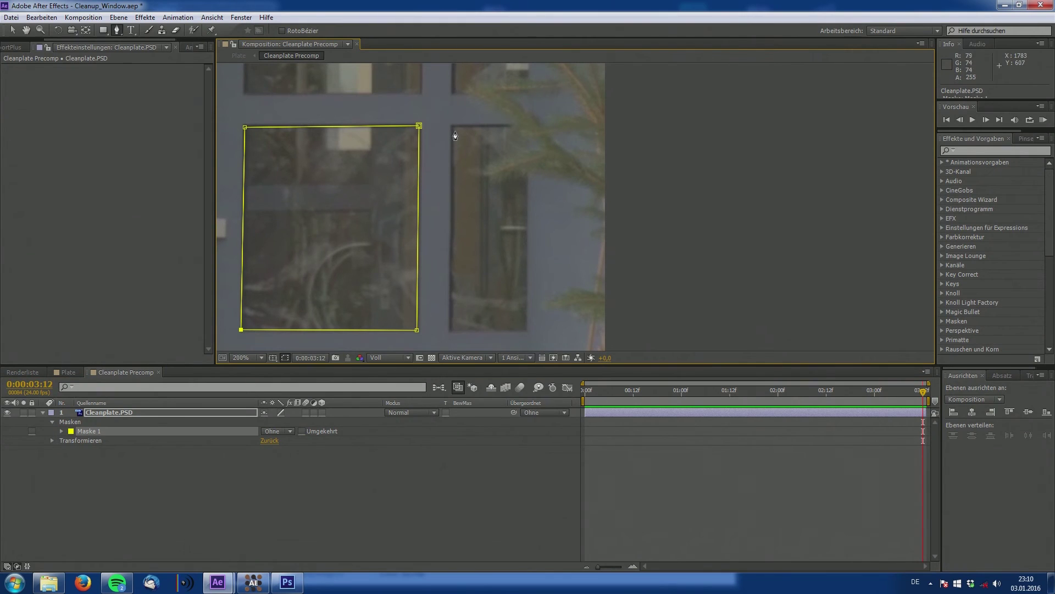
{"action": "left_click", "coordinate": [453, 127]}
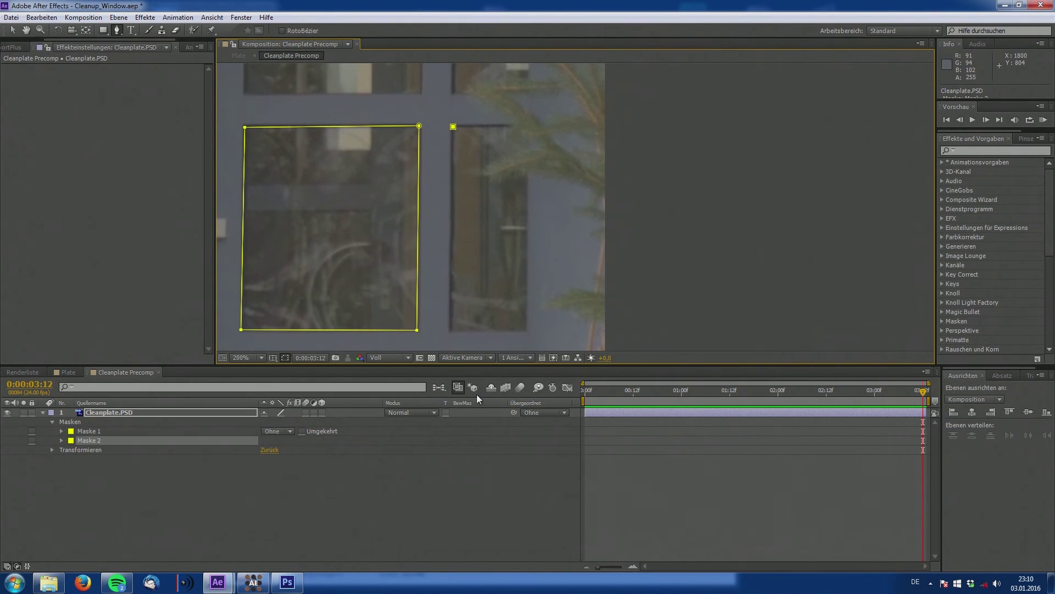
{"action": "left_click", "coordinate": [450, 332]}
{"action": "left_click", "coordinate": [524, 331]}
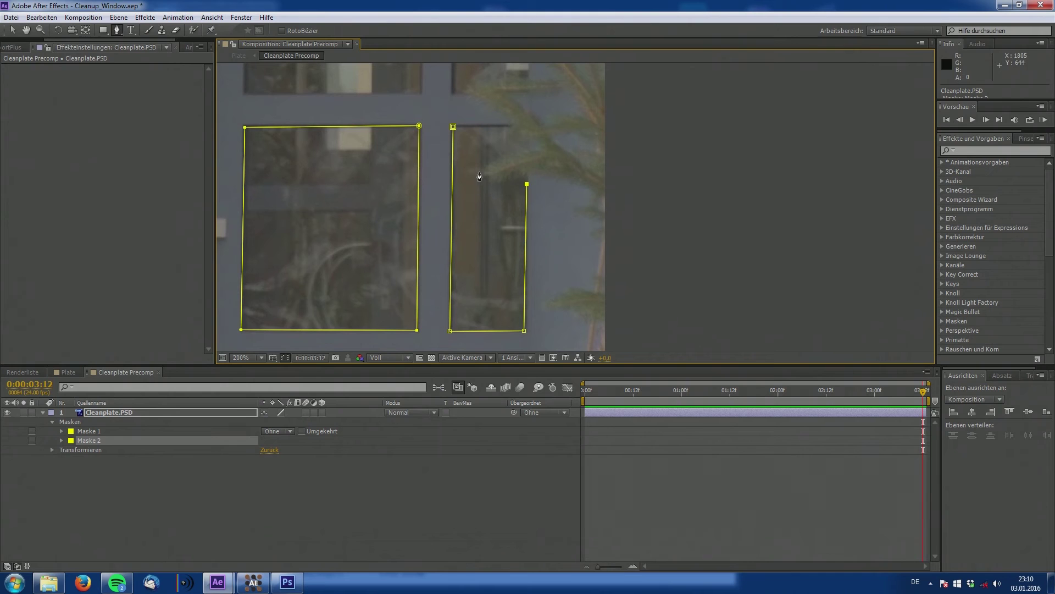
- Try to curve the narrow pane's mask around the fir branches, close it and set its mode to Ohne
{"action": "left_click_drag", "start_coordinate": [477, 163], "coordinate": [480, 124]}
{"action": "left_click", "coordinate": [453, 128]}
{"action": "left_click_drag", "start_coordinate": [485, 289], "coordinate": [603, 154]}
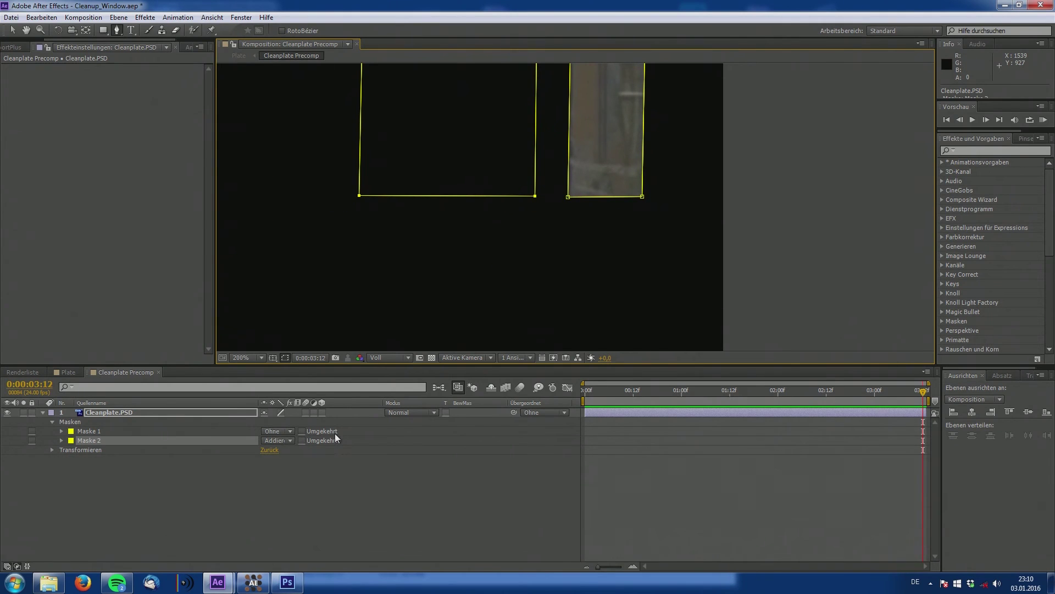
{"action": "left_click", "coordinate": [278, 440]}
{"action": "left_click", "coordinate": [283, 446]}
{"action": "left_click_drag", "start_coordinate": [543, 203], "coordinate": [614, 115]}
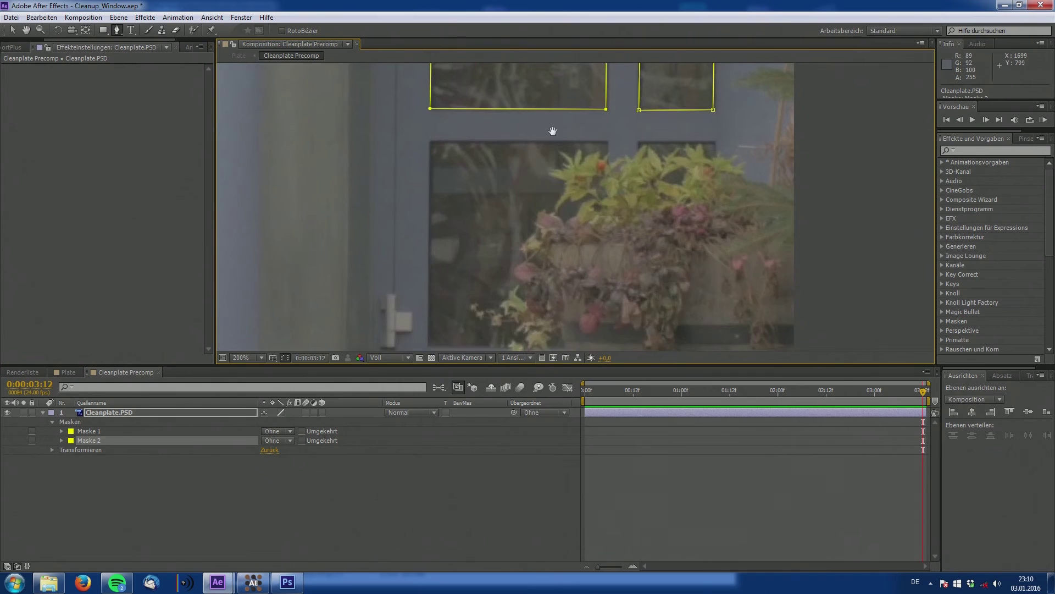
- Undo the mode change and the curved part of the narrow pane's mask, back to its lower-right corner point
{"action": "left_click_drag", "start_coordinate": [553, 131], "coordinate": [488, 364]}
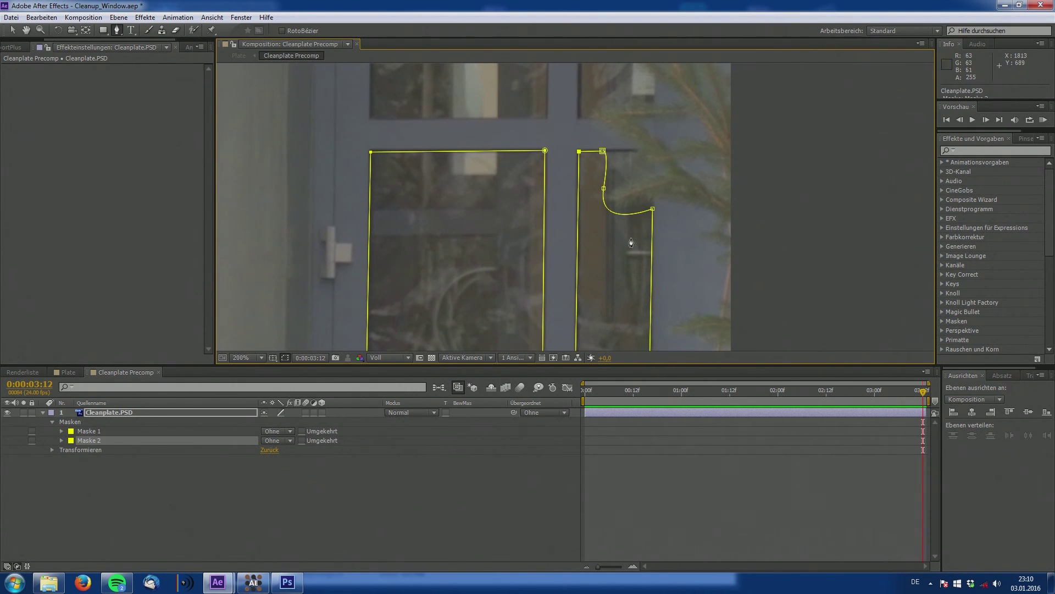
{"action": "key", "text": "ctrl+z"}
{"action": "key", "text": "ctrl+z"}
{"action": "key", "text": "ctrl+z"}
{"action": "key", "text": "ctrl+z"}
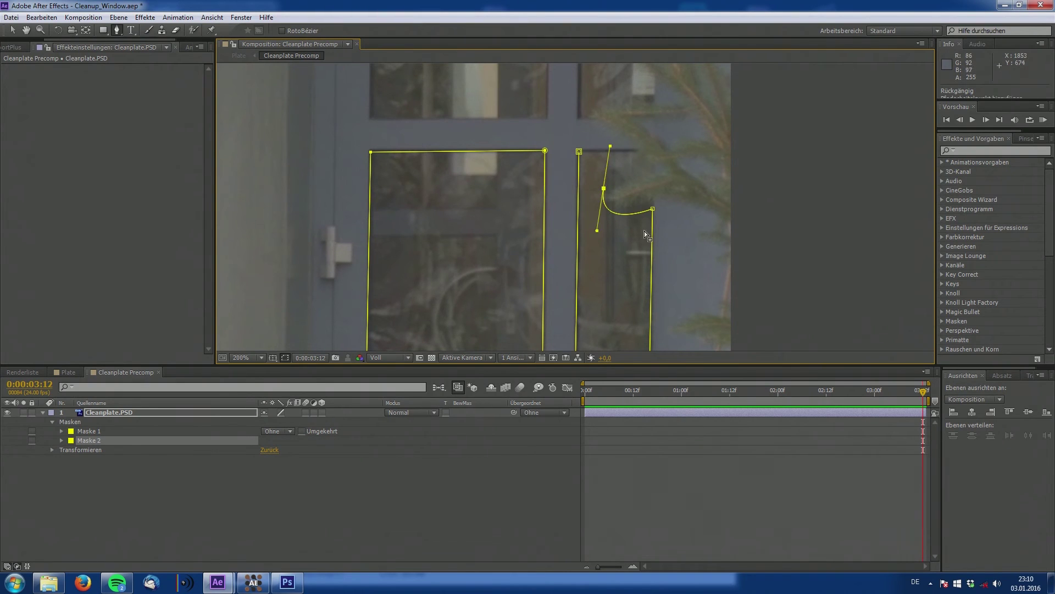
- Complete the narrow pane's mask with straight edges around the whole pane and set its mode to Ohne
{"action": "left_click_drag", "start_coordinate": [651, 216], "coordinate": [570, 156]}
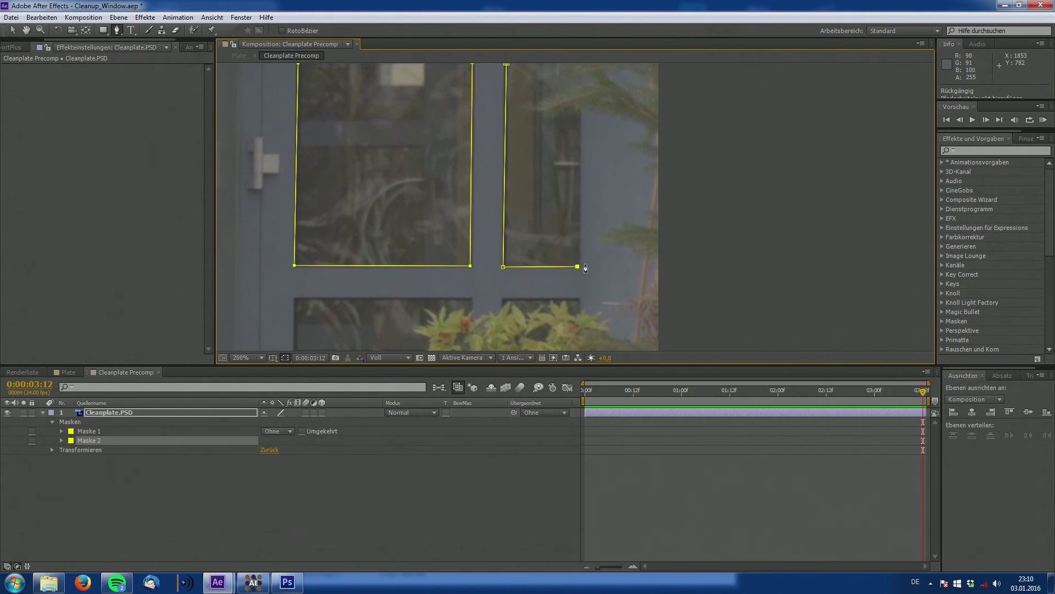
{"action": "left_click_drag", "start_coordinate": [576, 266], "coordinate": [590, 292]}
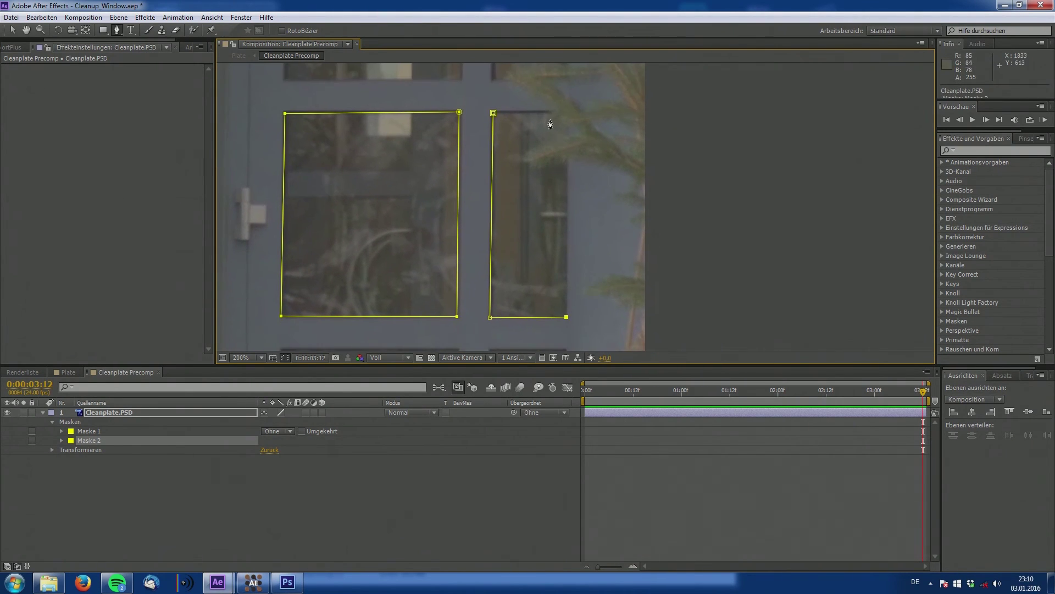
{"action": "left_click", "coordinate": [566, 112]}
{"action": "left_click", "coordinate": [494, 114]}
{"action": "left_click_drag", "start_coordinate": [405, 317], "coordinate": [551, 203]}
{"action": "left_click", "coordinate": [278, 440]}
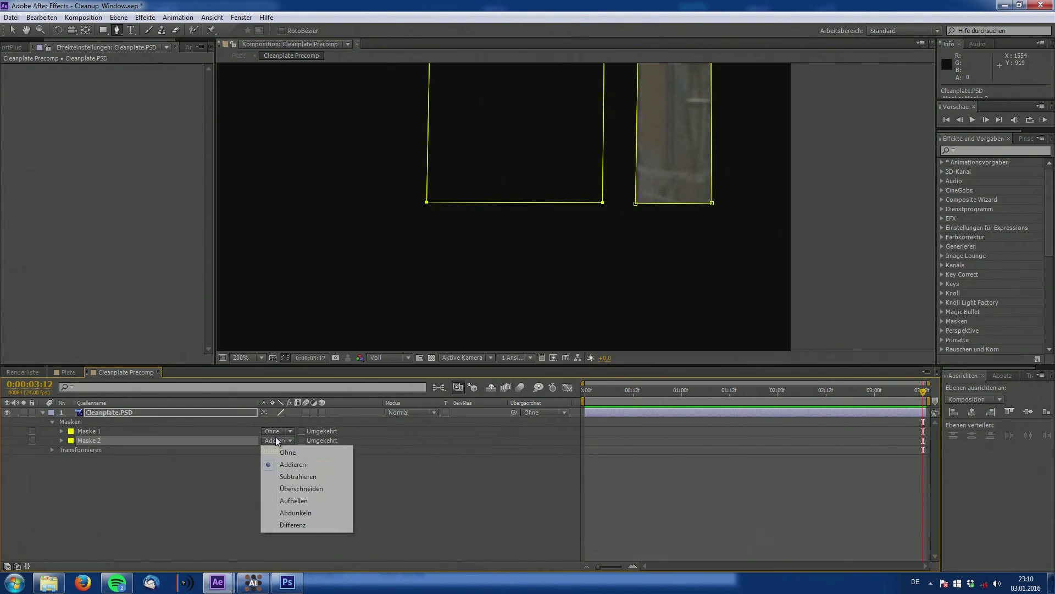
{"action": "left_click", "coordinate": [281, 445]}
- Draw a closed third mask with straight edges on Cleanplate.PSD around the lower wide door pane, cutting diagonally across the plants
{"action": "left_click_drag", "start_coordinate": [421, 249], "coordinate": [451, 159]}
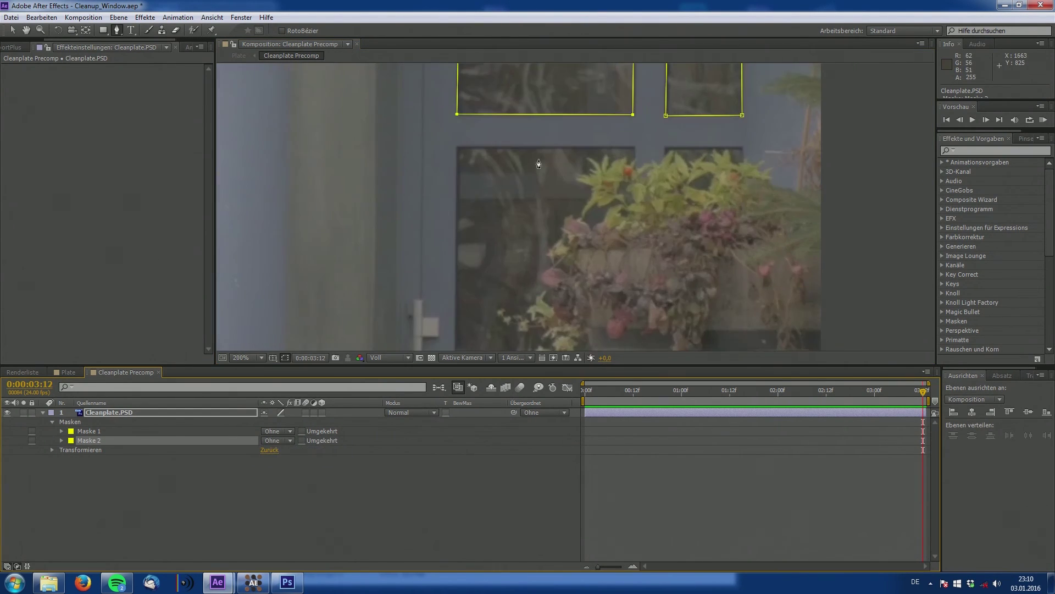
{"action": "left_click", "coordinate": [459, 148]}
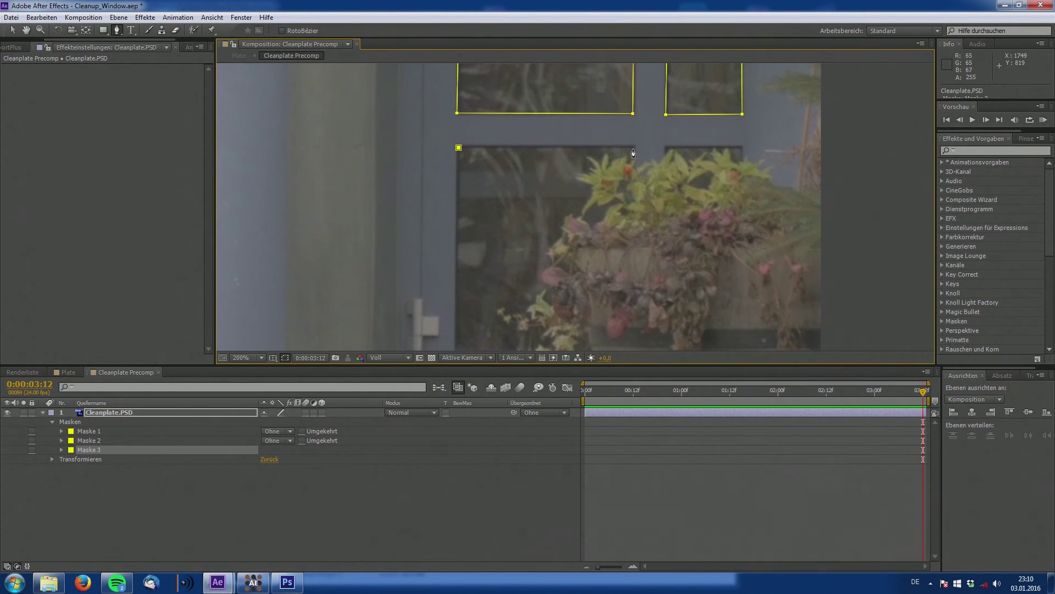
{"action": "left_click", "coordinate": [633, 148]}
{"action": "left_click_drag", "start_coordinate": [549, 291], "coordinate": [557, 248]}
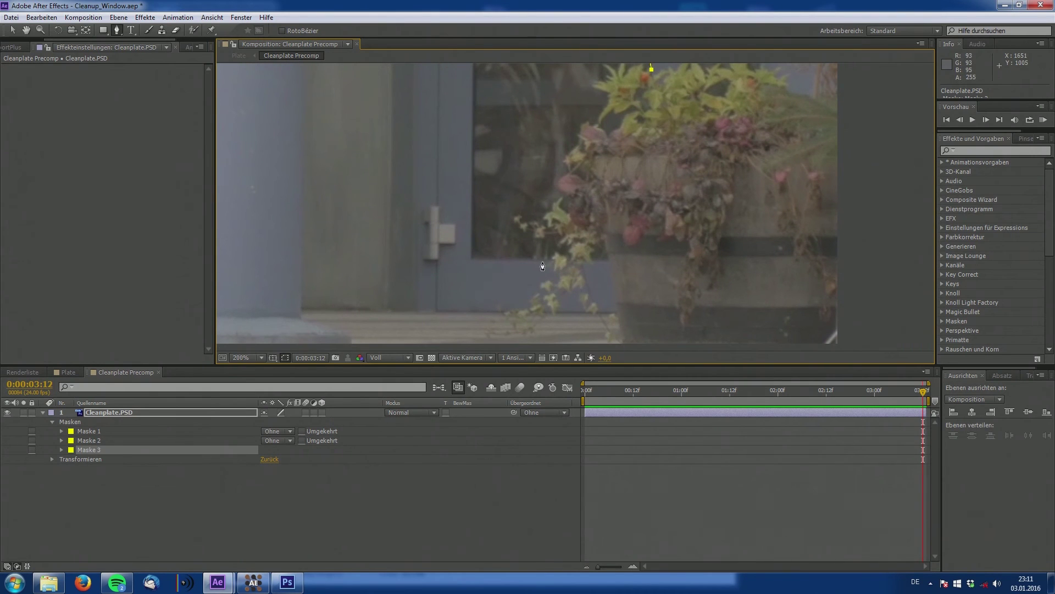
{"action": "left_click", "coordinate": [537, 261]}
{"action": "left_click", "coordinate": [471, 261]}
{"action": "left_click_drag", "start_coordinate": [461, 143], "coordinate": [437, 296]}
{"action": "left_click", "coordinate": [450, 208]}
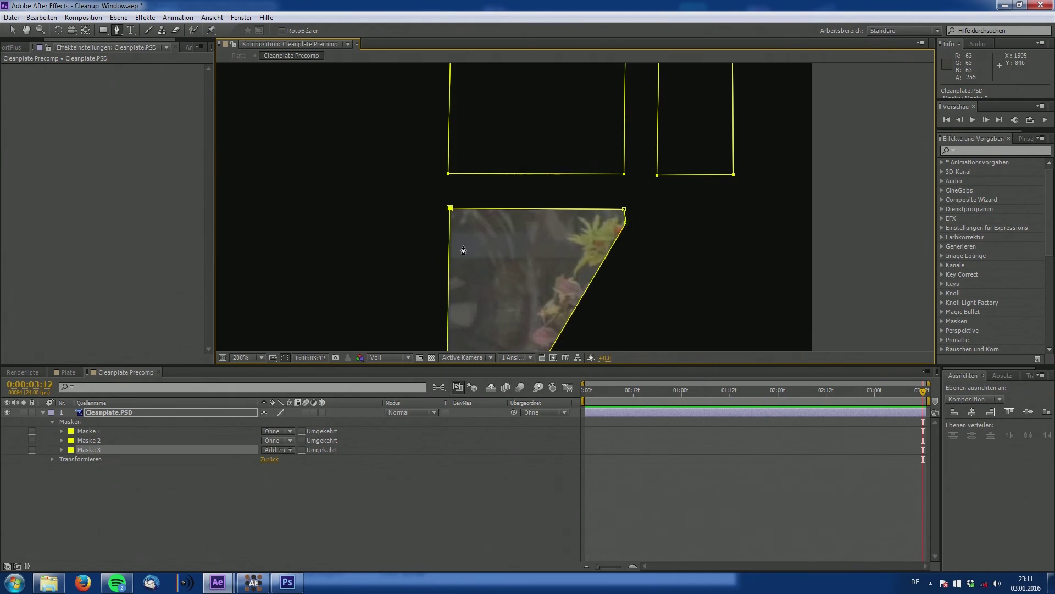
- Set the mode of Maske 1, Maske 2 and Maske 3 to Addieren
{"action": "left_click_drag", "start_coordinate": [463, 251], "coordinate": [411, 272]}
{"action": "left_click", "coordinate": [275, 450]}
{"action": "left_click", "coordinate": [287, 465]}
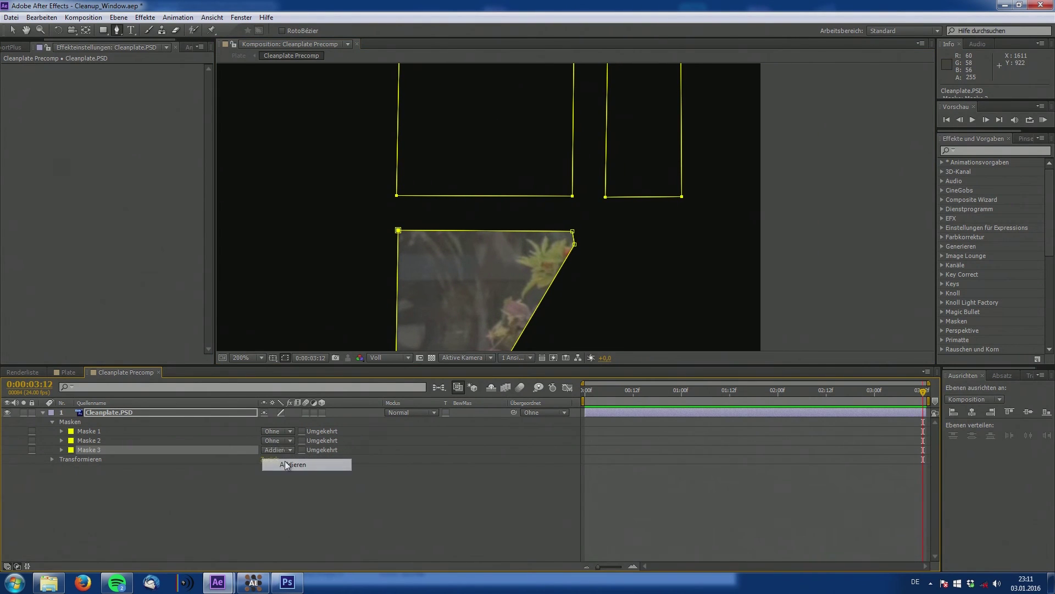
{"action": "left_click", "coordinate": [275, 431]}
{"action": "left_click", "coordinate": [286, 456]}
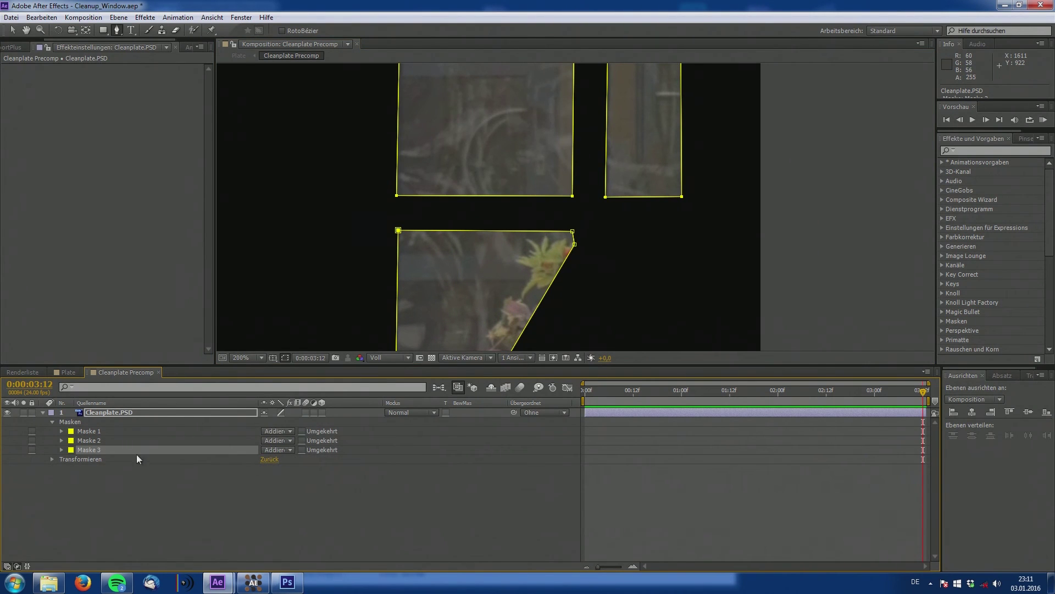
- Set the mask feather of all three masks to 2 pixels and save the project
{"action": "left_click", "coordinate": [113, 432], "text": "shift"}
{"action": "key", "text": "f"}
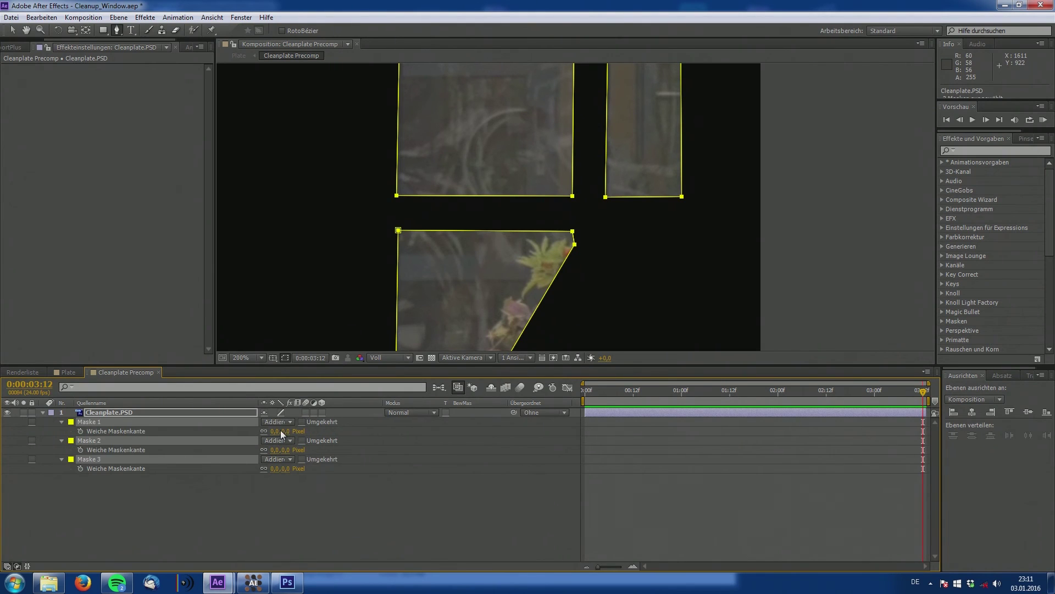
{"action": "left_click", "coordinate": [281, 430]}
{"action": "type", "text": "2"}
{"action": "key", "text": "Return"}
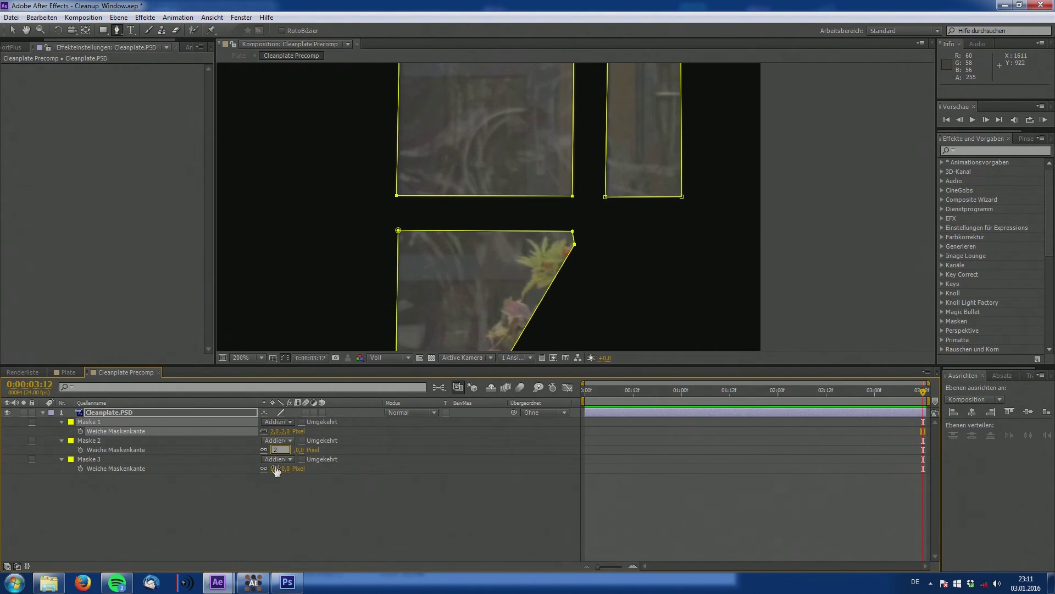
{"action": "left_click", "coordinate": [276, 509]}
{"action": "scroll", "coordinate": [441, 264], "scroll_direction": "down", "scroll_amount": 1}
{"action": "key", "text": "ctrl+s"}
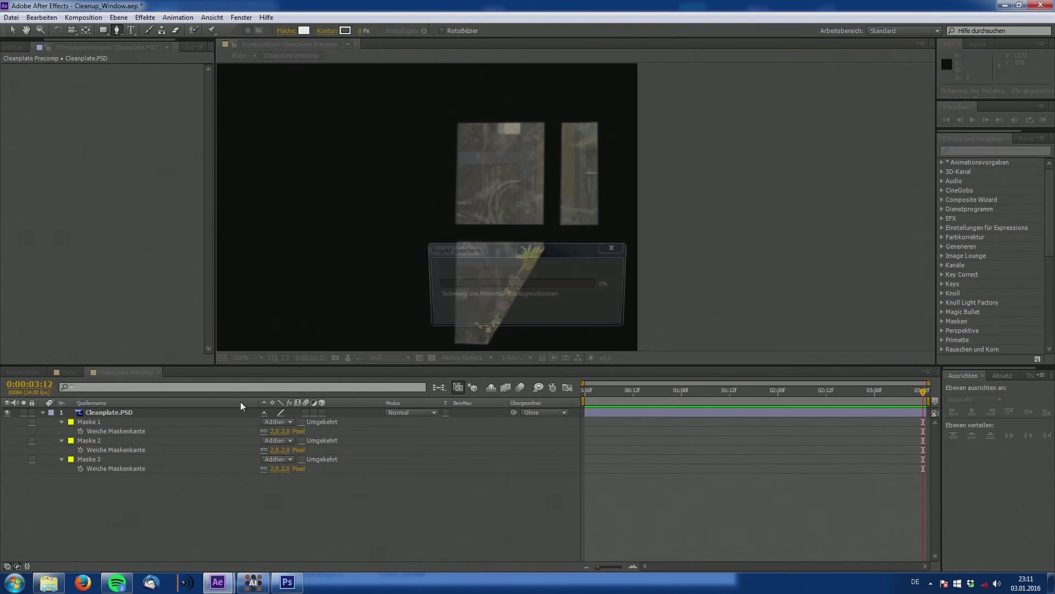
- Check the masked clean plate on the door in the Plate composition at several frames, toggling Cleanplate Precomp off and on
{"action": "left_click", "coordinate": [68, 372]}
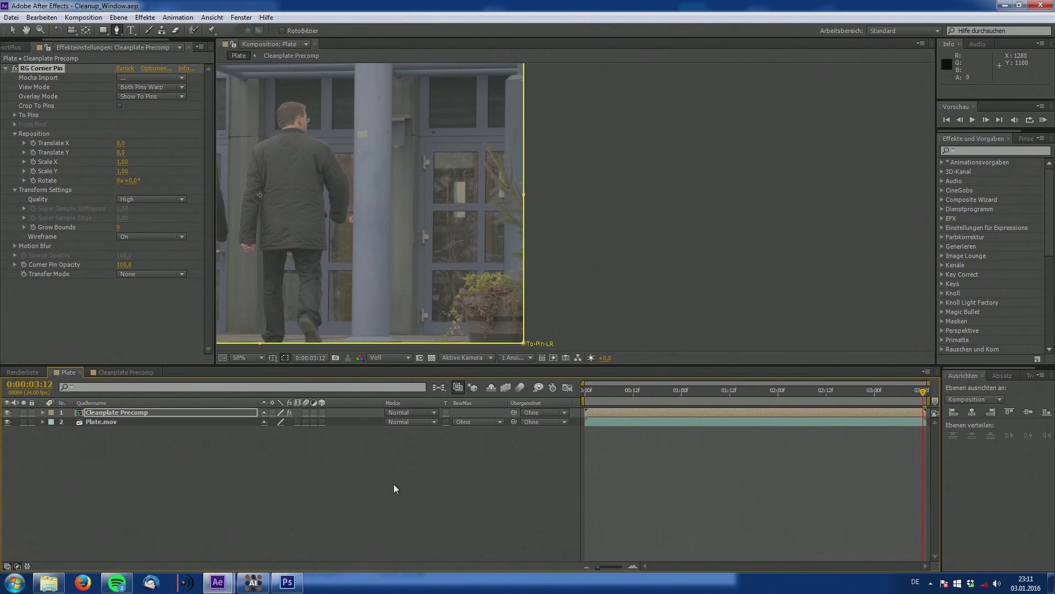
{"action": "left_click", "coordinate": [394, 488]}
{"action": "left_click_drag", "start_coordinate": [898, 398], "coordinate": [752, 402]}
{"action": "scroll", "coordinate": [592, 266], "scroll_direction": "up", "scroll_amount": 4}
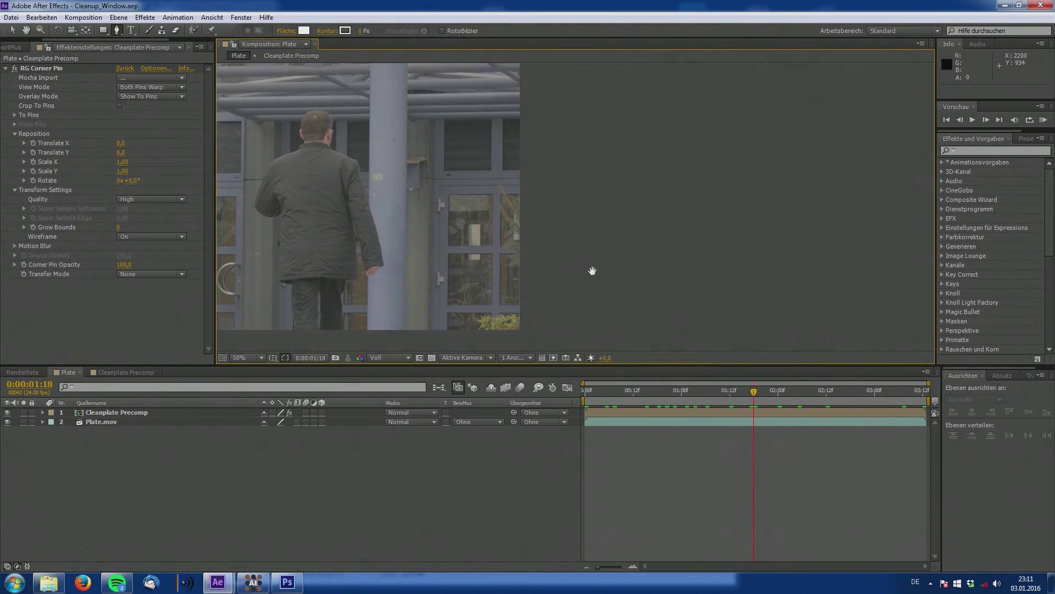
{"action": "left_click_drag", "start_coordinate": [778, 297], "coordinate": [845, 382]}
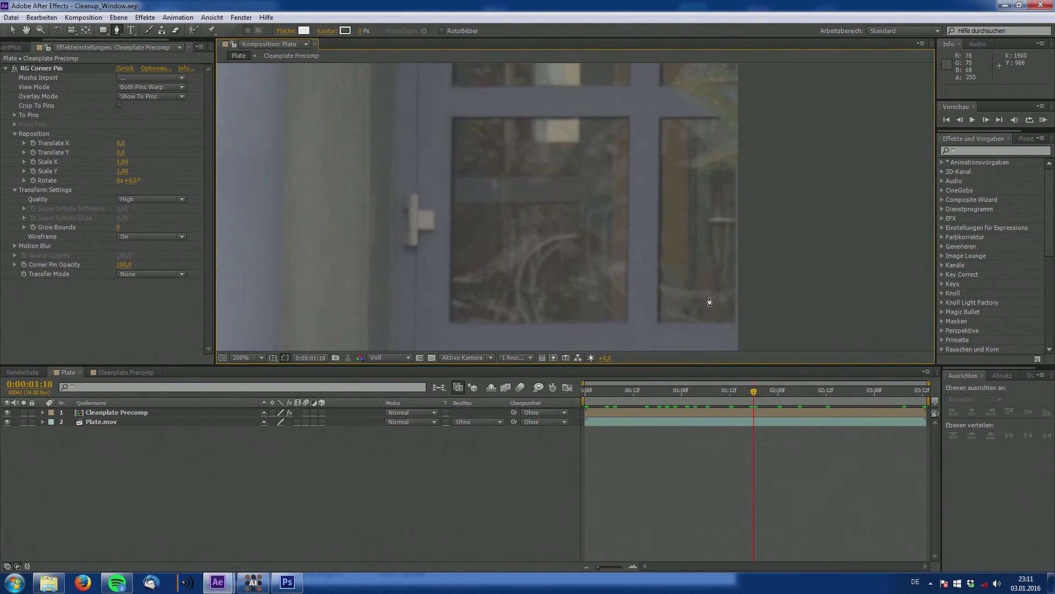
{"action": "scroll", "coordinate": [710, 302], "scroll_direction": "down", "scroll_amount": 1}
{"action": "left_click", "coordinate": [7, 412]}
{"action": "left_click", "coordinate": [6, 412]}
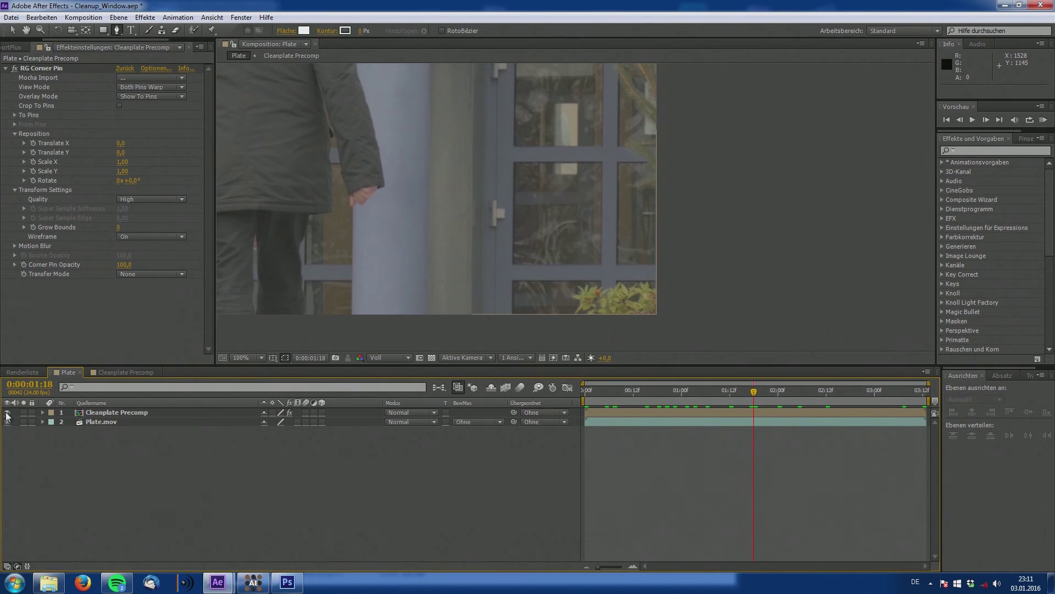
{"action": "scroll", "coordinate": [580, 278], "scroll_direction": "down", "scroll_amount": 2}
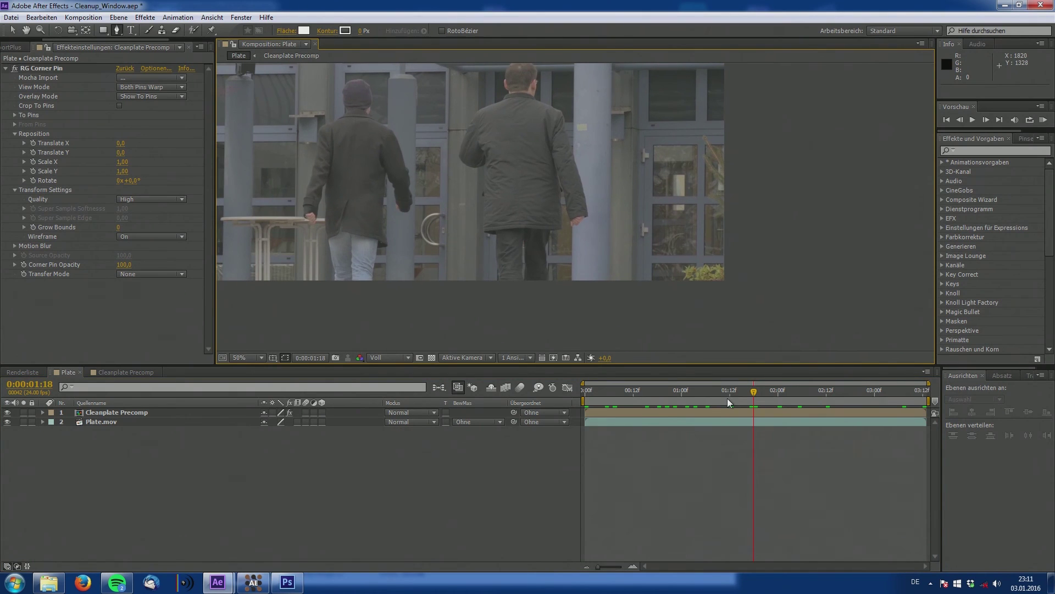
{"action": "left_click_drag", "start_coordinate": [730, 403], "coordinate": [893, 400]}
{"action": "left_click_drag", "start_coordinate": [806, 396], "coordinate": [637, 391]}
- Preview the Plate composition in a maximized, fitted viewer and examine the mask edges on the door panes up close
{"action": "key", "text": "grave"}
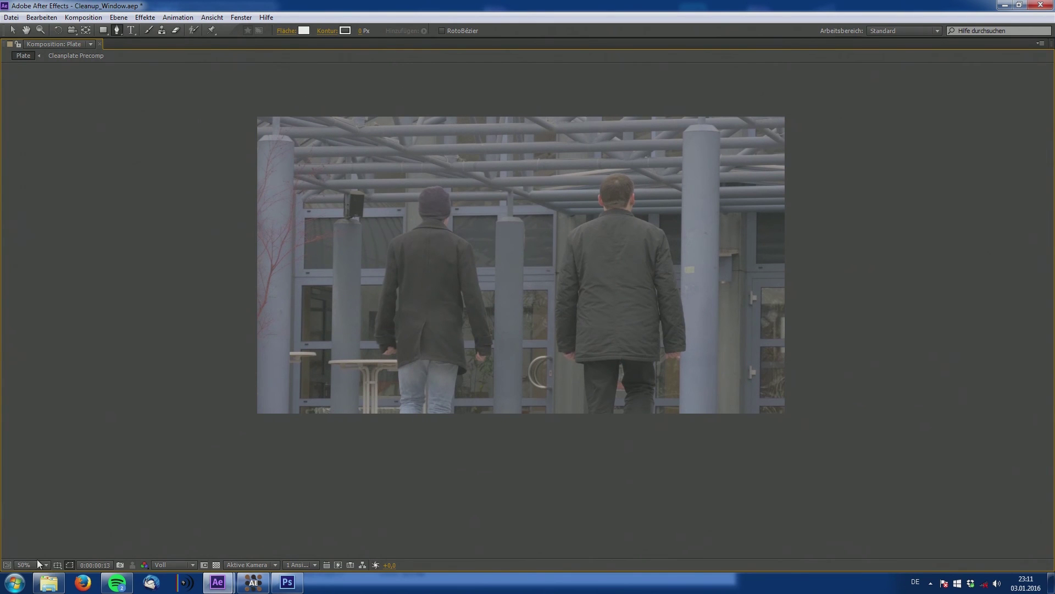
{"action": "left_click", "coordinate": [46, 565]}
{"action": "left_click", "coordinate": [77, 379]}
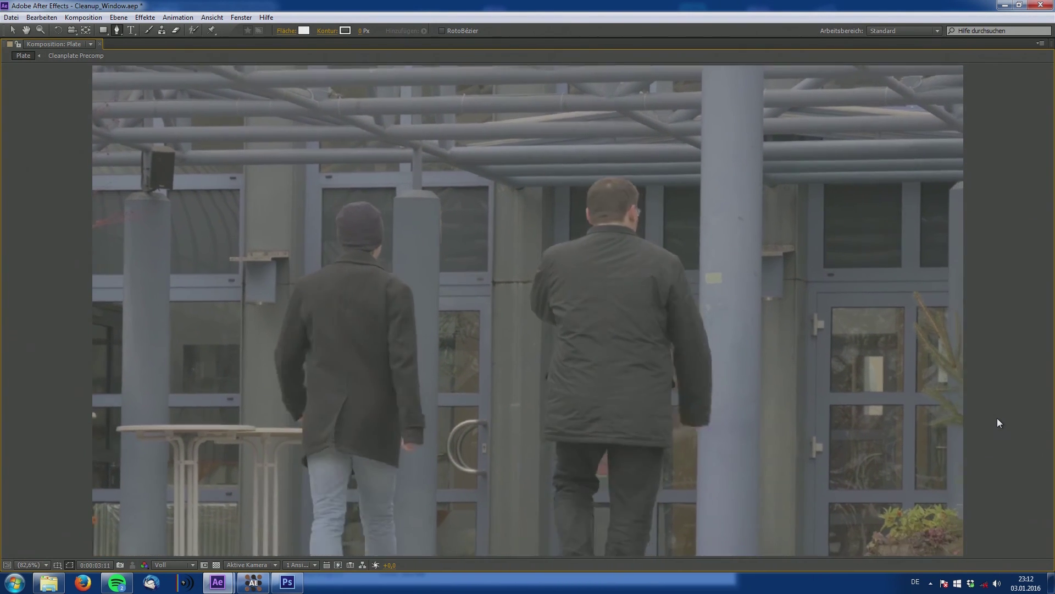
{"action": "key", "text": "grave"}
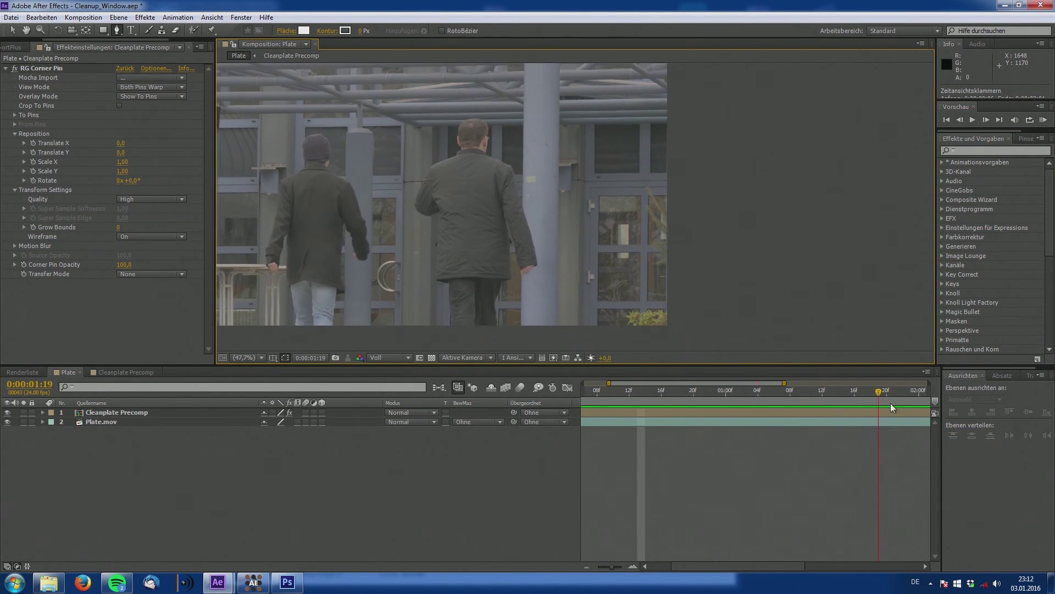
{"action": "scroll", "coordinate": [598, 258], "scroll_direction": "up", "scroll_amount": 4}
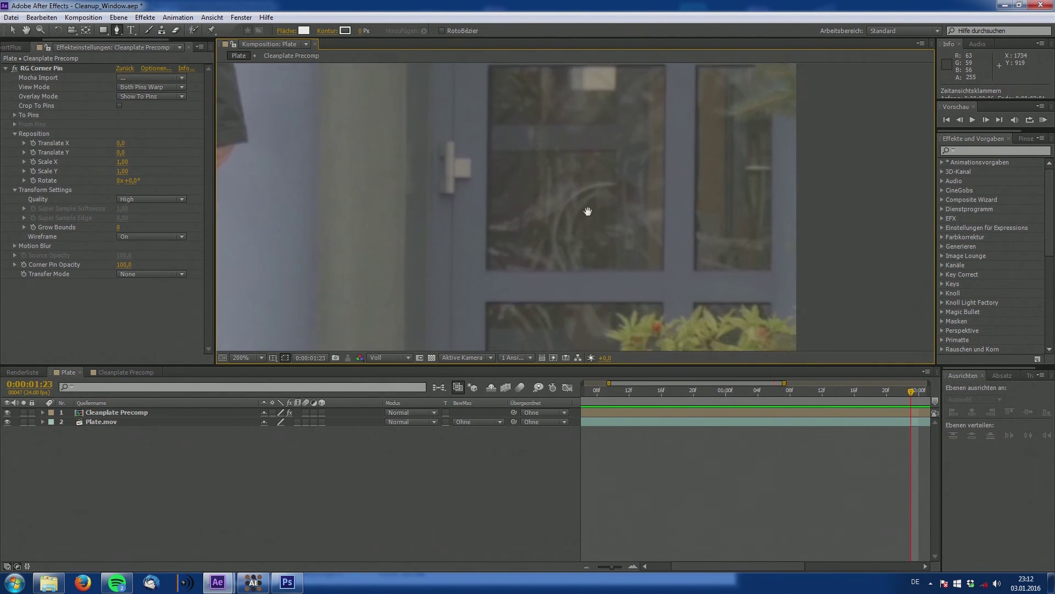
{"action": "mouse_move", "coordinate": [889, 394]}
{"action": "left_mouse_down"}
{"action": "mouse_move", "coordinate": [722, 390]}
{"action": "mouse_move", "coordinate": [786, 402]}
{"action": "mouse_move", "coordinate": [869, 406]}
{"action": "mouse_move", "coordinate": [653, 381]}
{"action": "mouse_move", "coordinate": [879, 401]}
{"action": "left_mouse_up"}
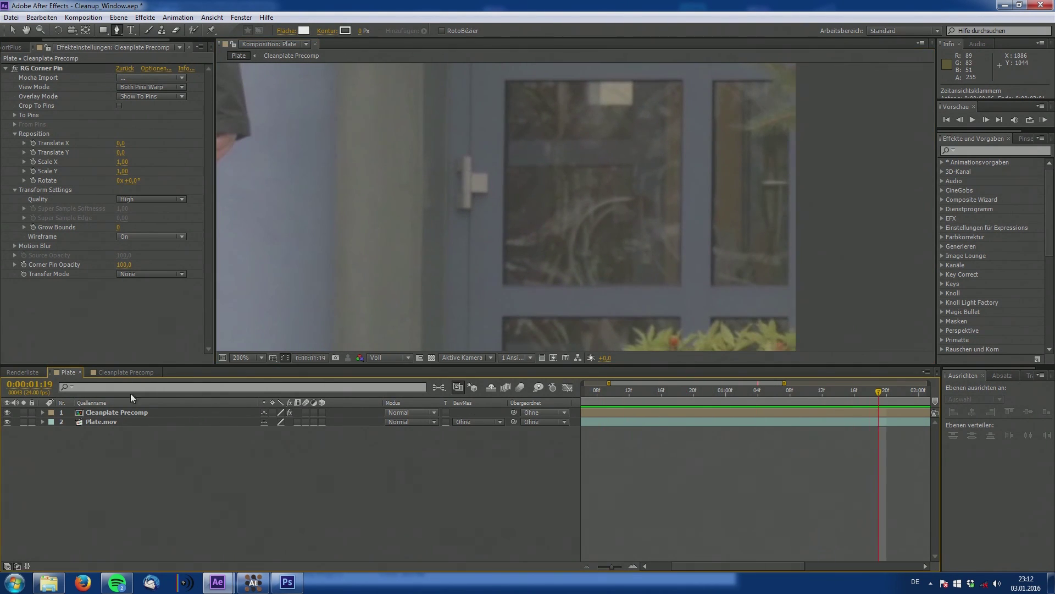
- Set the mask feather of all three masks in Cleanplate Precomp to 5 pixels and save the project
{"action": "left_click", "coordinate": [121, 373]}
{"action": "left_click_drag", "start_coordinate": [499, 273], "coordinate": [523, 261]}
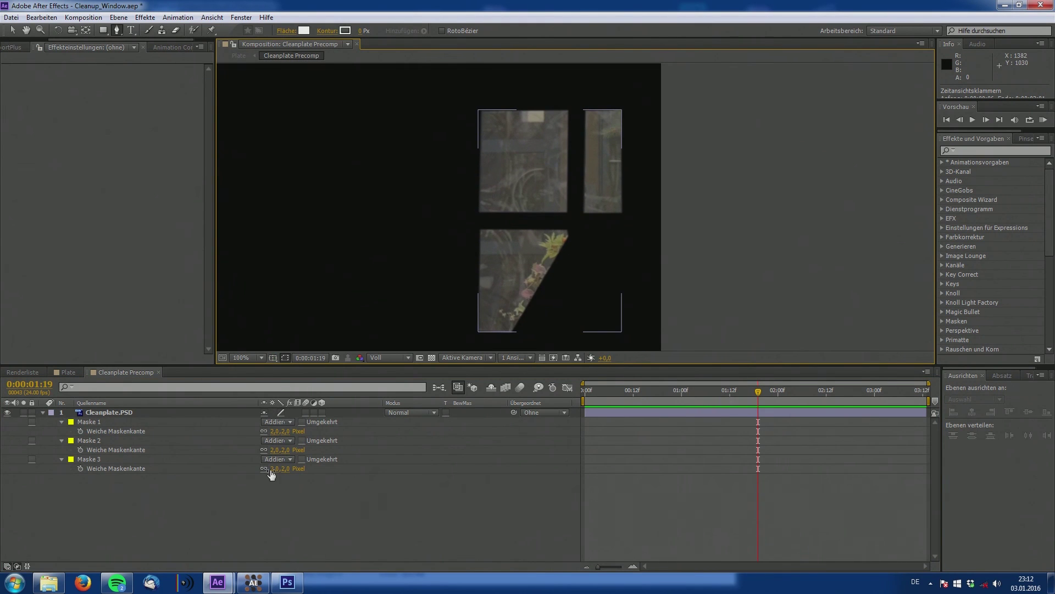
{"action": "left_click", "coordinate": [153, 430]}
{"action": "left_click", "coordinate": [144, 467], "text": "shift"}
{"action": "left_click", "coordinate": [275, 431]}
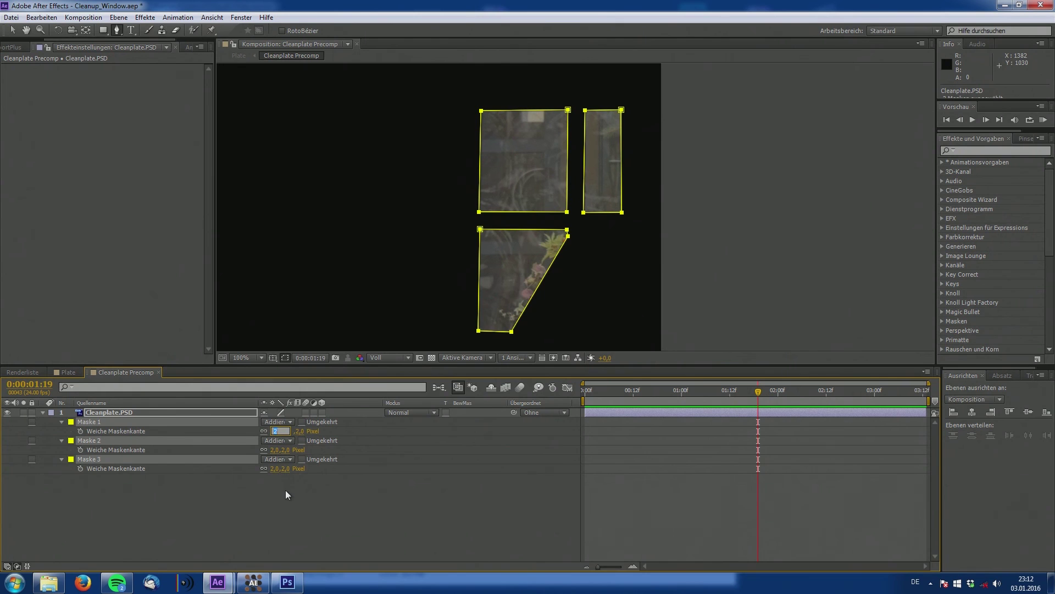
{"action": "left_click", "coordinate": [294, 509]}
{"action": "key", "text": "ctrl+s"}
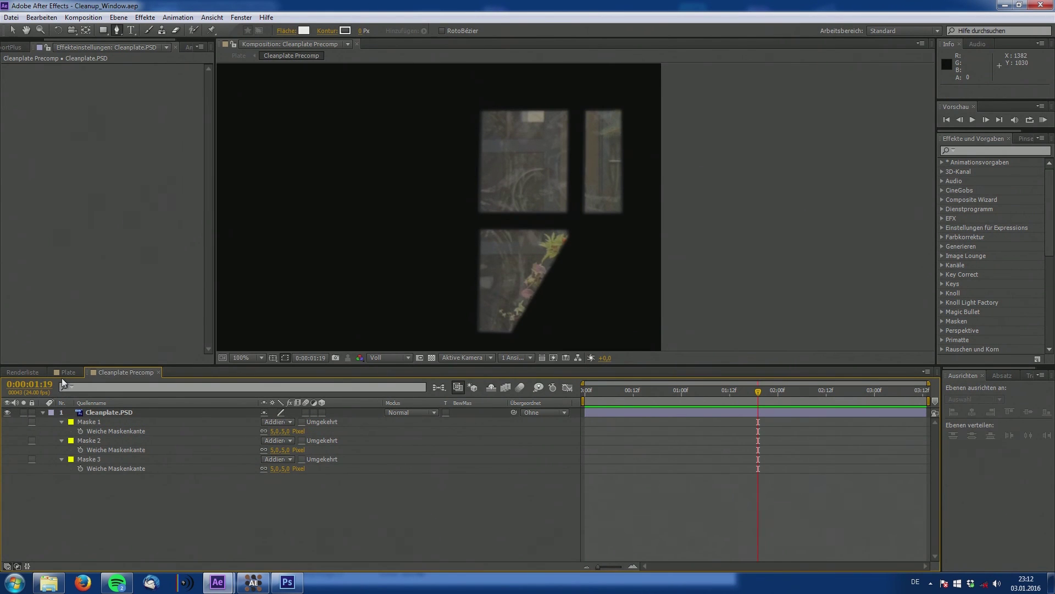
- Play the Plate composition from its first frame in a maximized, fitted viewer to check the softened mask edges
{"action": "left_click", "coordinate": [67, 372]}
{"action": "left_click_drag", "start_coordinate": [521, 298], "coordinate": [507, 226]}
{"action": "left_click_drag", "start_coordinate": [846, 389], "coordinate": [705, 384]}
{"action": "key", "text": "space"}
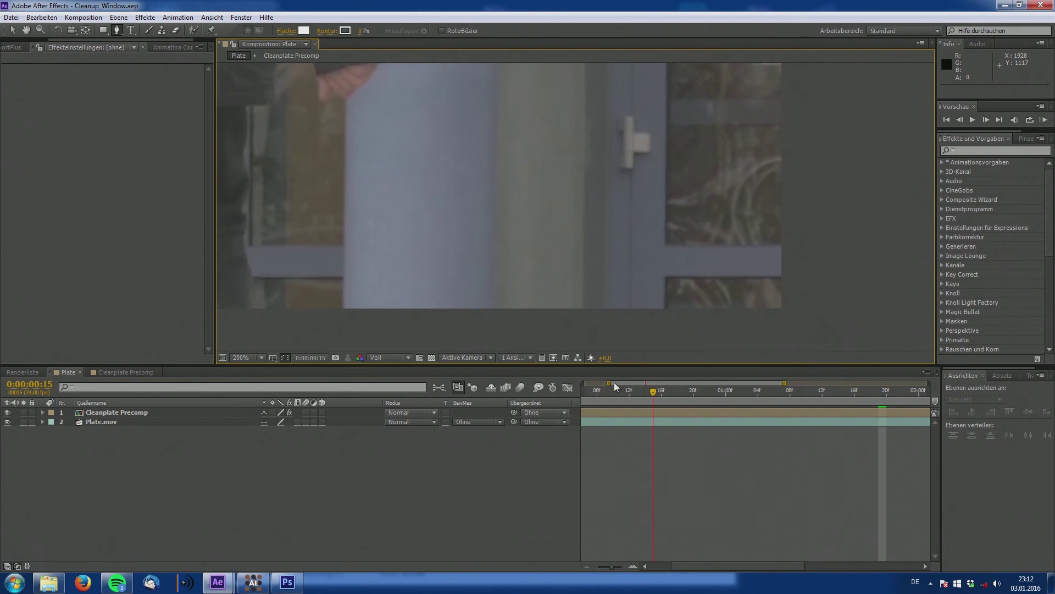
{"action": "scroll", "coordinate": [575, 219], "scroll_direction": "down", "scroll_amount": 4}
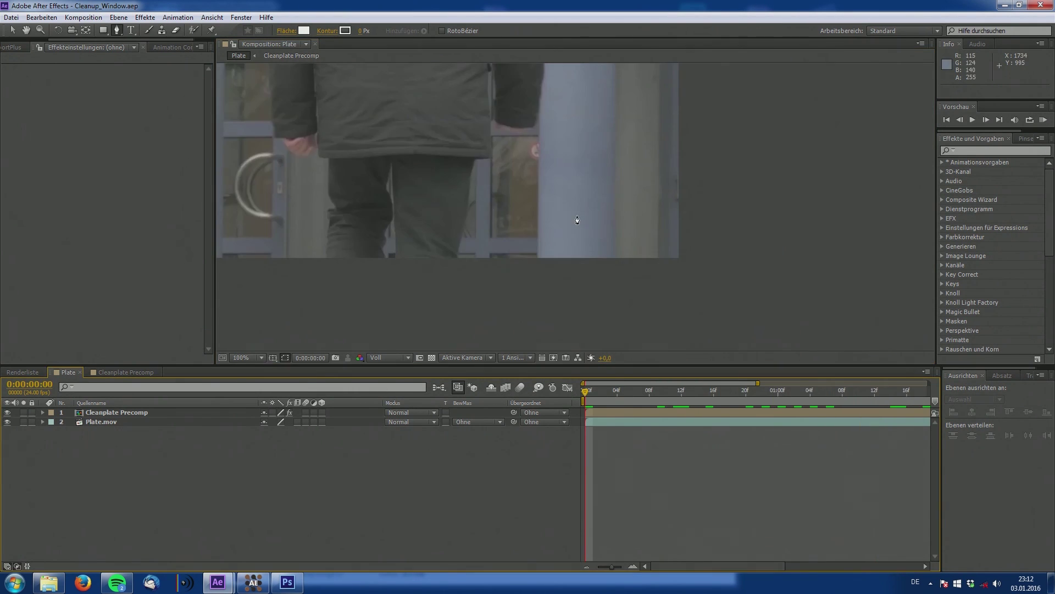
{"action": "key", "text": "grave"}
{"action": "left_click_drag", "start_coordinate": [599, 322], "coordinate": [665, 305]}
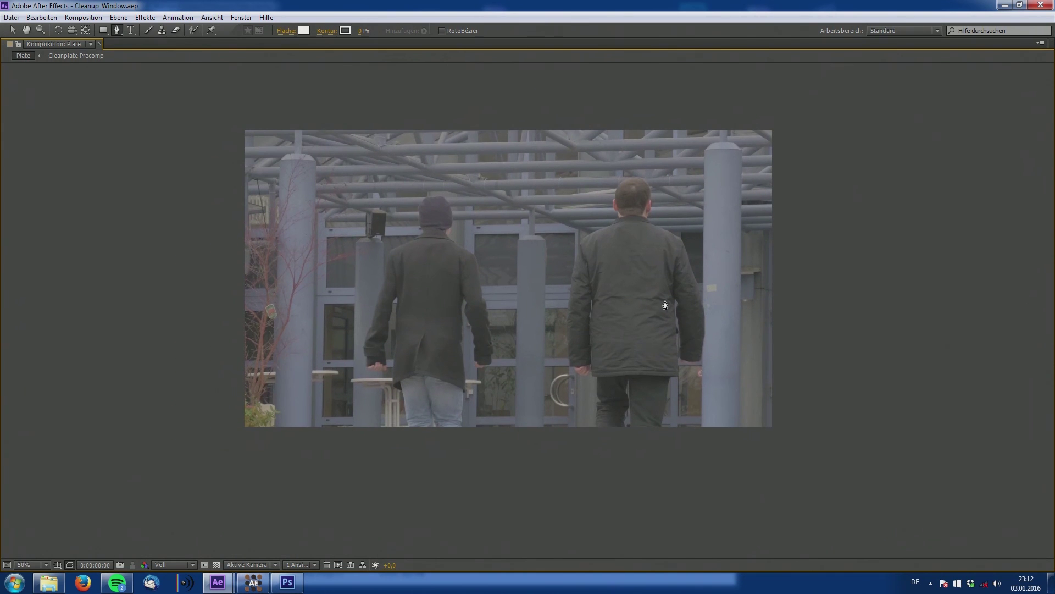
{"action": "left_click", "coordinate": [38, 564]}
{"action": "left_click", "coordinate": [60, 378]}
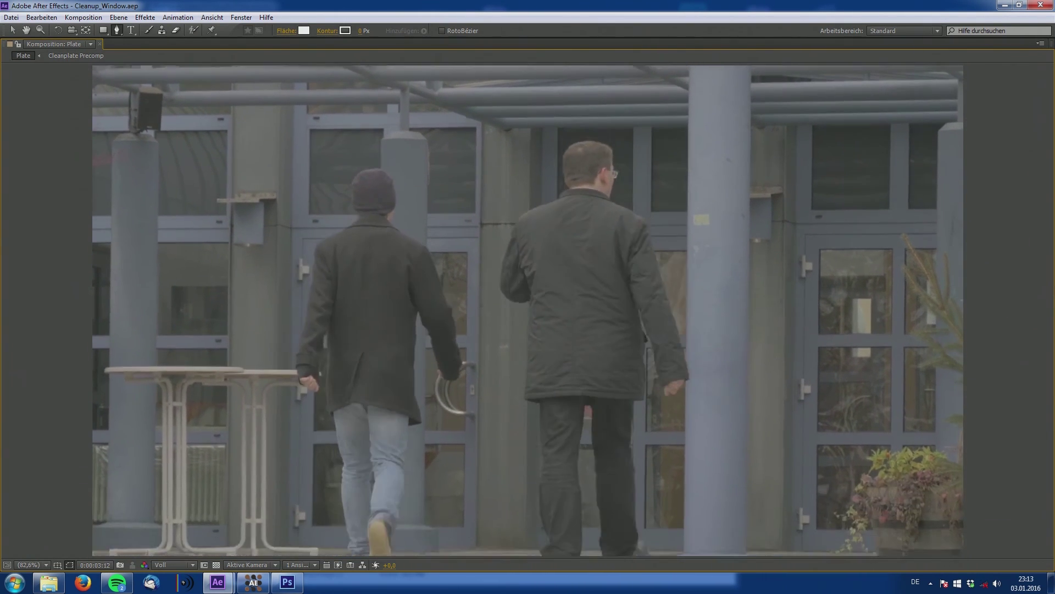
{"action": "key", "text": "grave"}
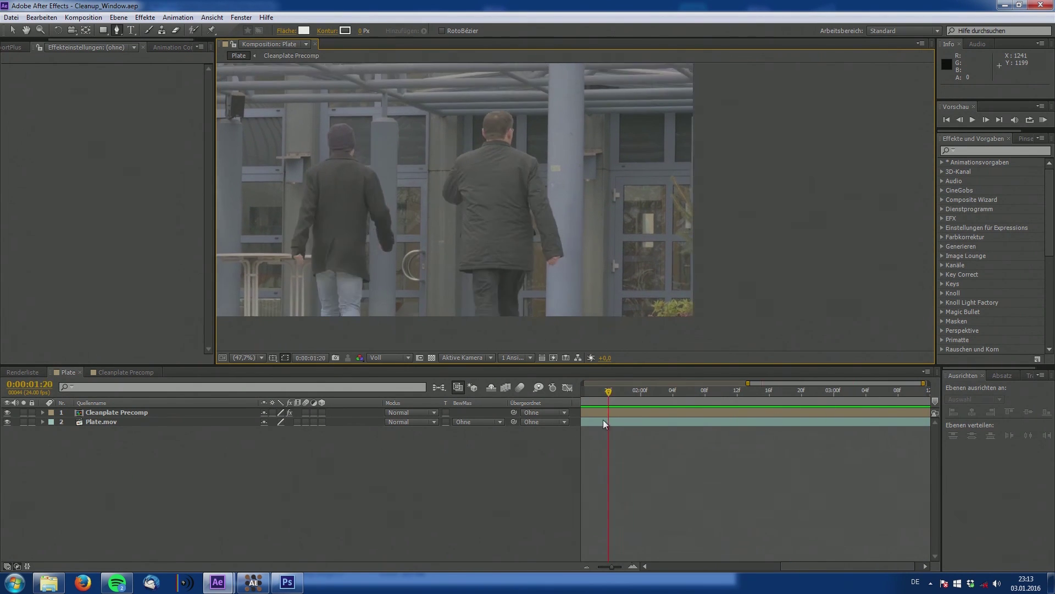
- Compare the door with and without Cleanplate Precomp at 0:00:02:00 and 0:00:03:00, then save the project with that layer hidden
{"action": "left_click", "coordinate": [640, 391]}
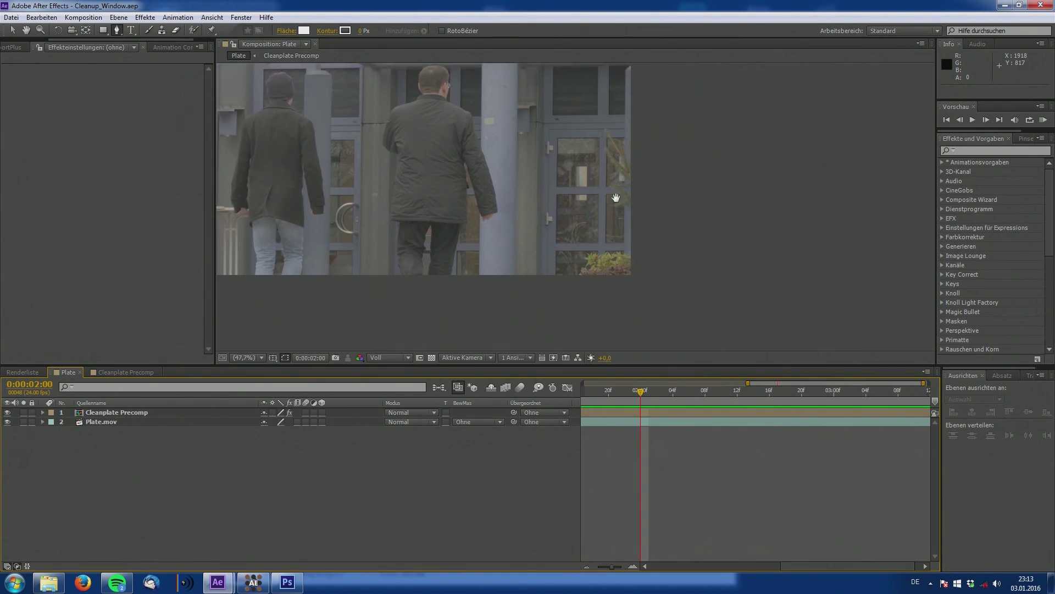
{"action": "scroll", "coordinate": [550, 209], "scroll_direction": "up", "scroll_amount": 3}
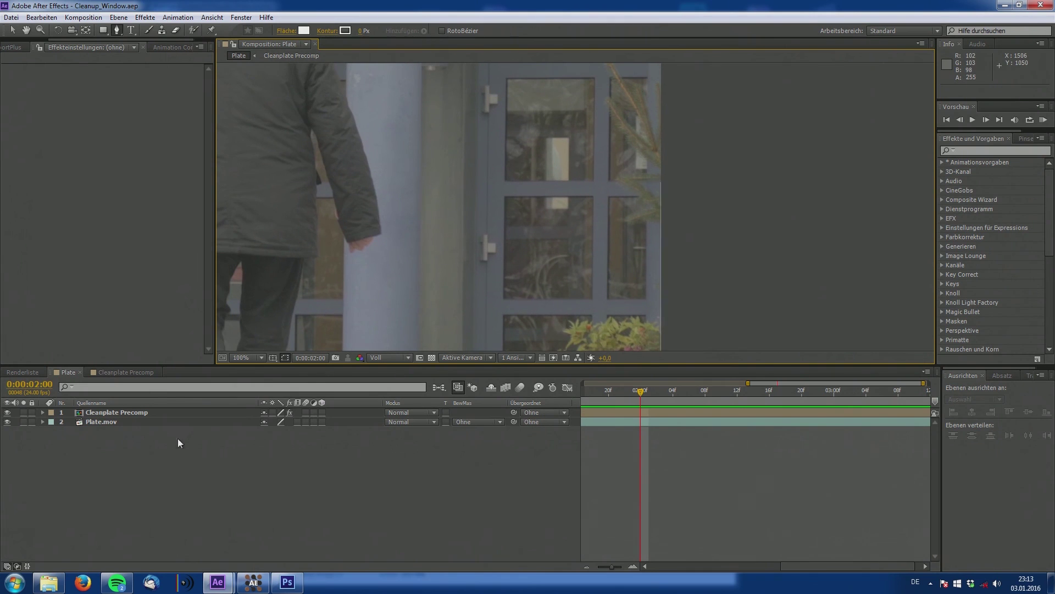
{"action": "left_click", "coordinate": [7, 412]}
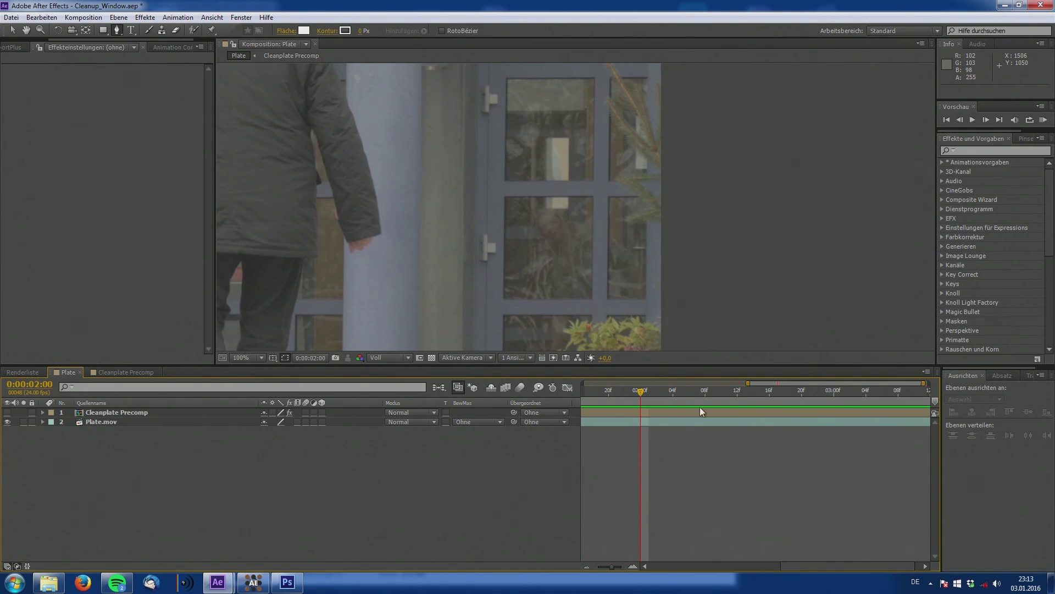
{"action": "left_click_drag", "start_coordinate": [700, 412], "coordinate": [834, 413]}
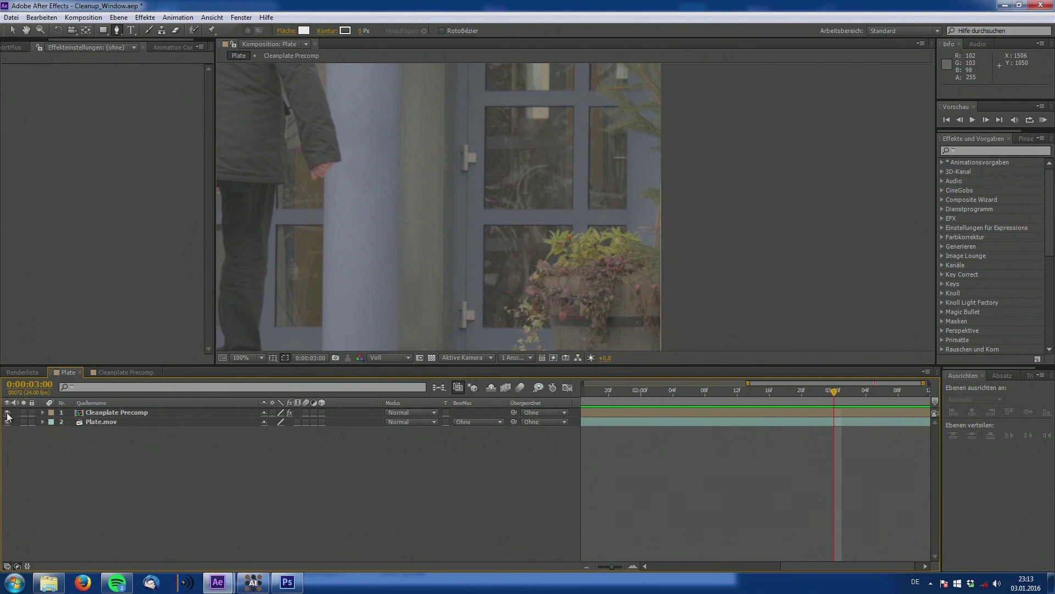
{"action": "scroll", "coordinate": [353, 223], "scroll_direction": "down", "scroll_amount": 1}
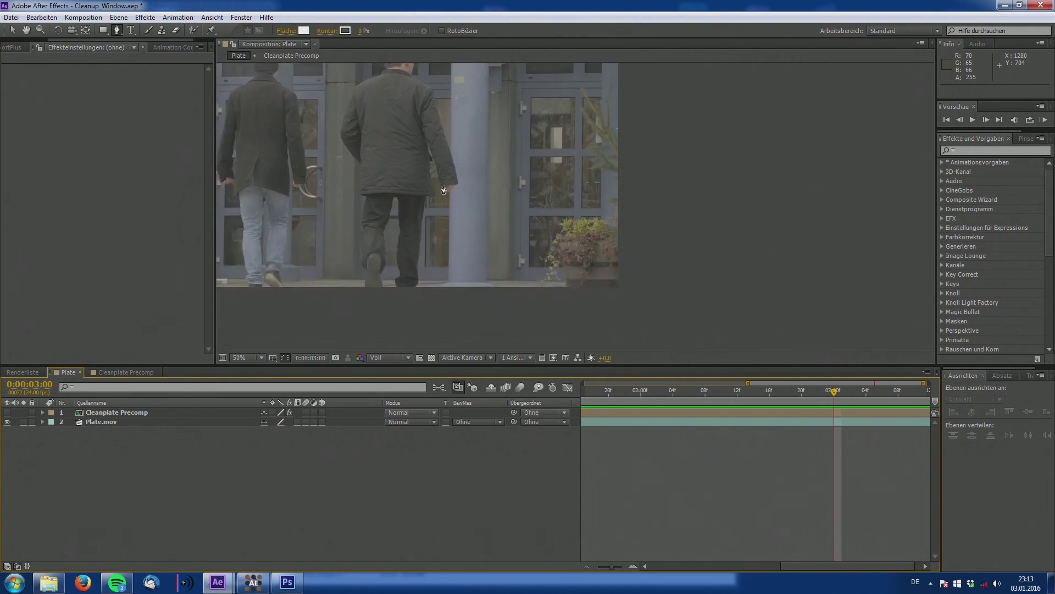
{"action": "left_click_drag", "start_coordinate": [374, 188], "coordinate": [601, 252]}
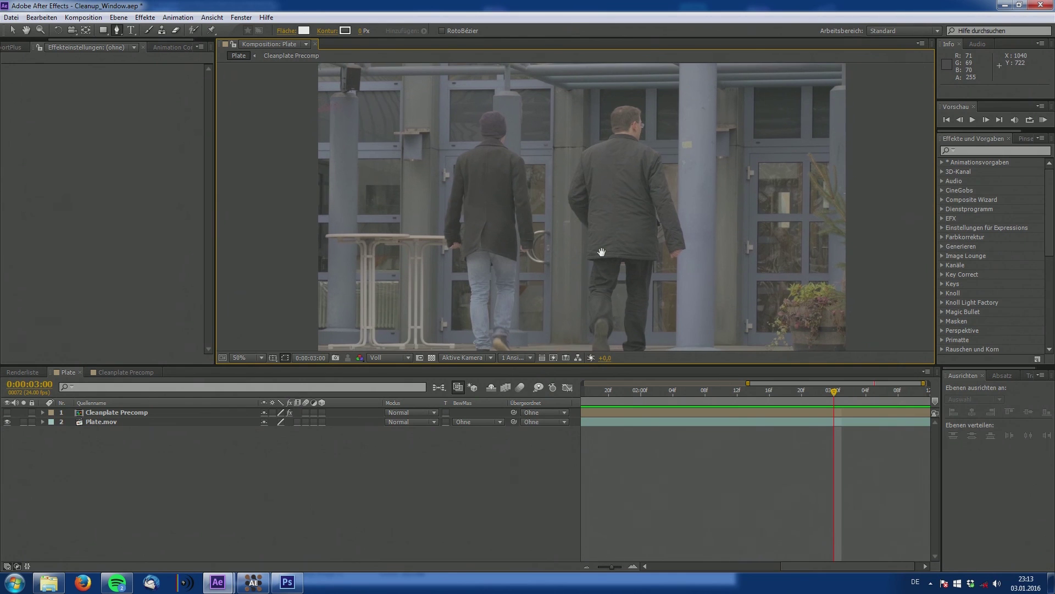
{"action": "key", "text": "ctrl+s"}
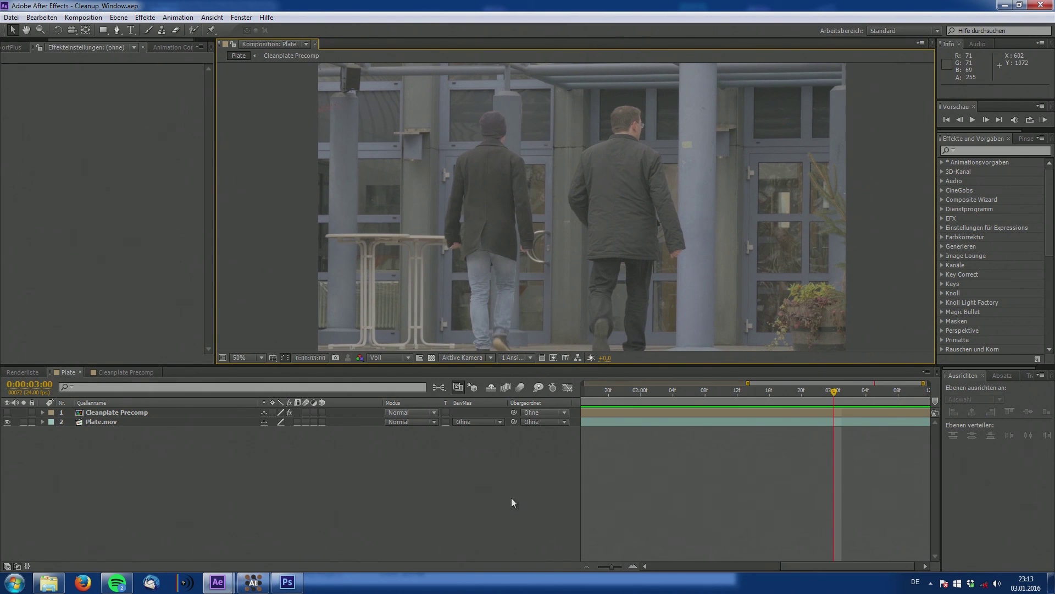